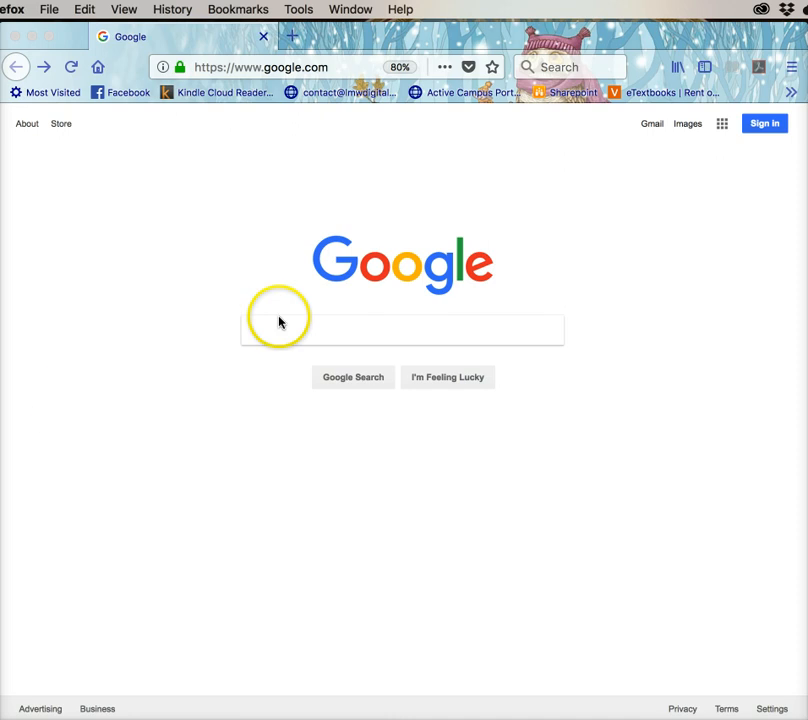
# Go to the Adobe Spark website at spark.adobe.com.
pyautogui.click(252, 257)
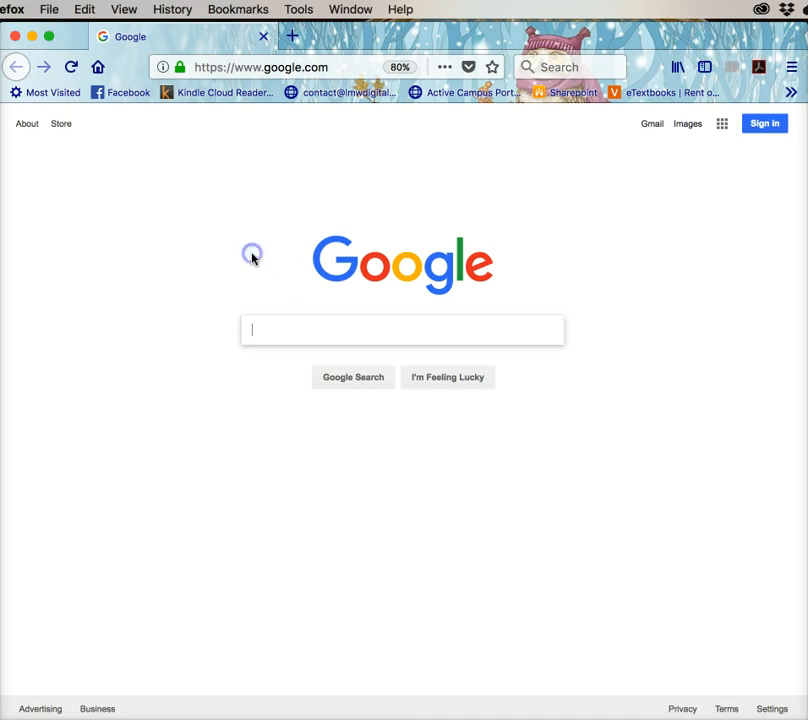
pyautogui.click(289, 66)
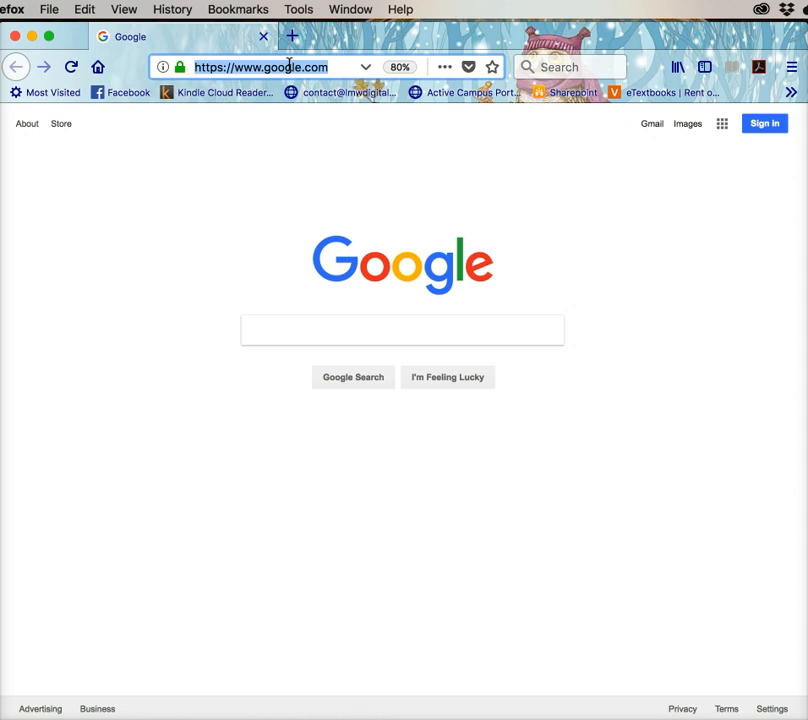
pyautogui.write('spark')
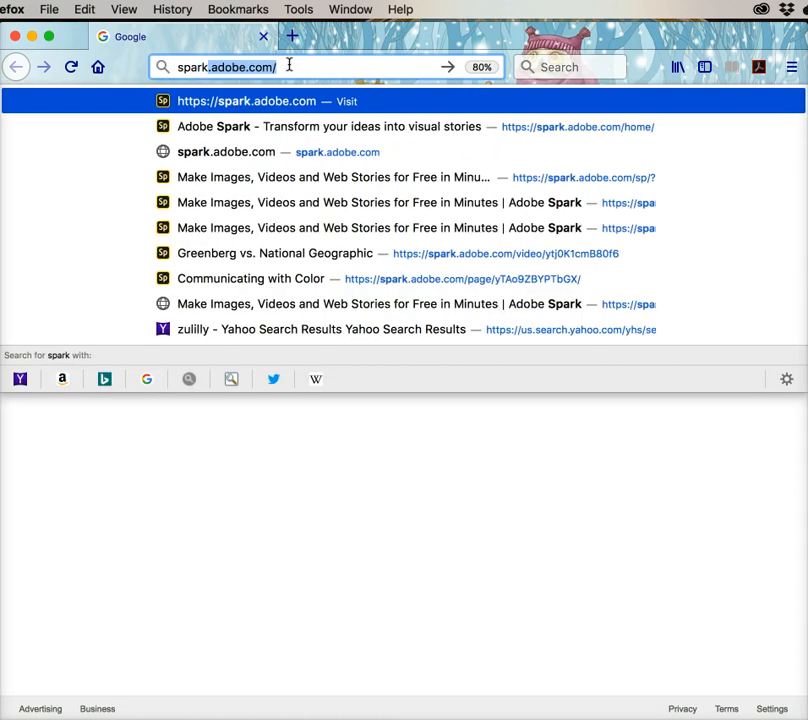
pyautogui.write('.adob')
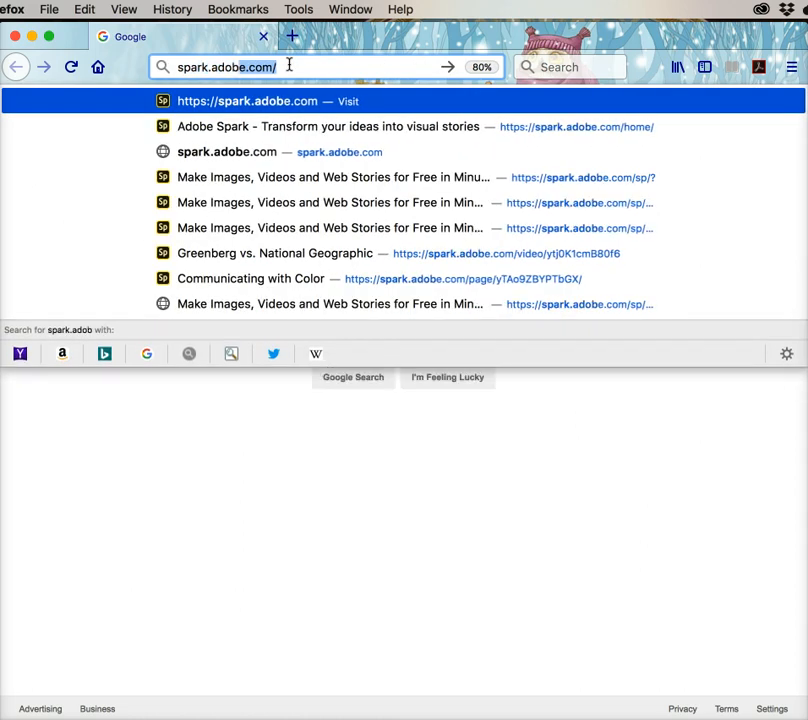
pyautogui.write('e.com')
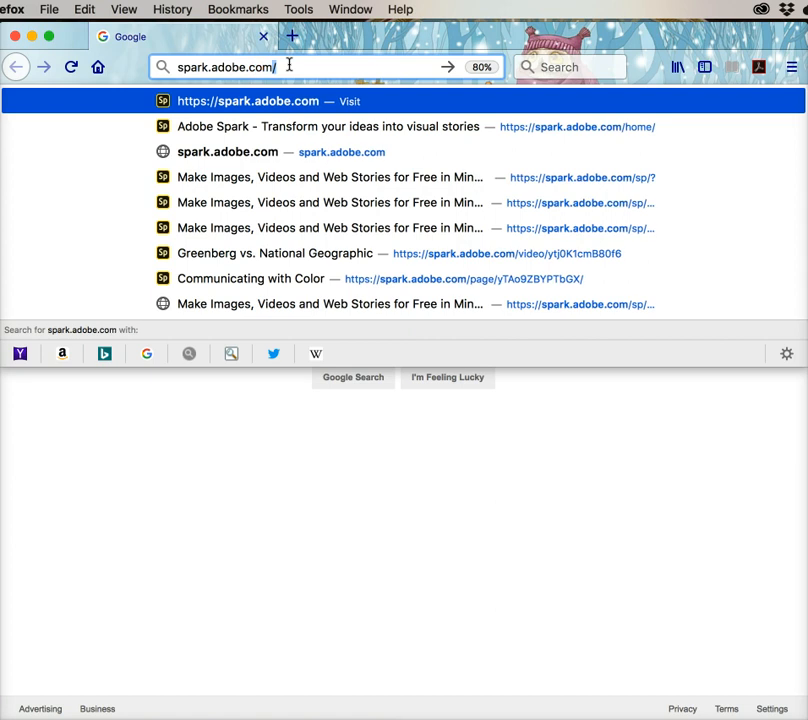
pyautogui.press('Return')
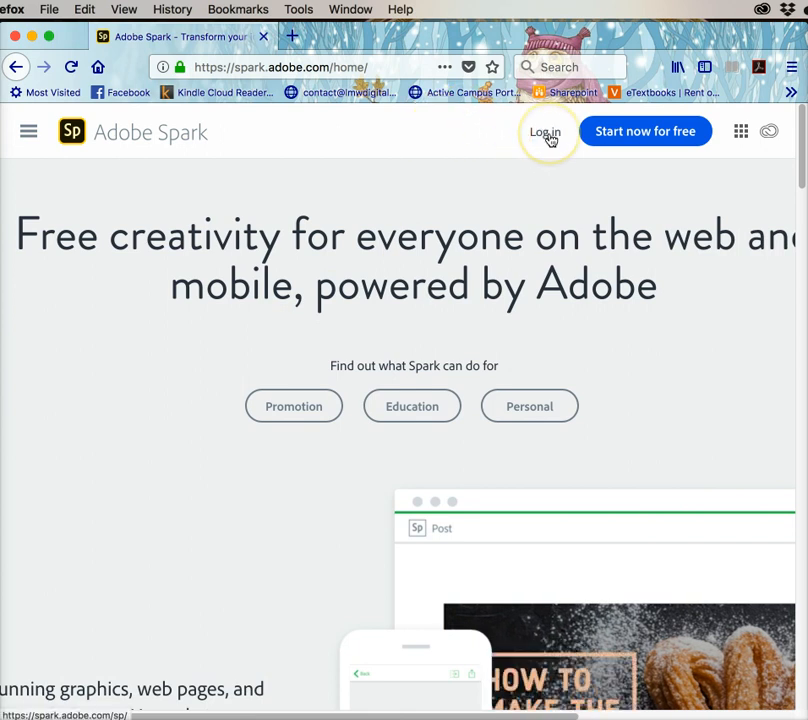
# Sign in with an Adobe ID, filling the password field from the saved login, and update the login stored in the browser.
pyautogui.click(656, 135)
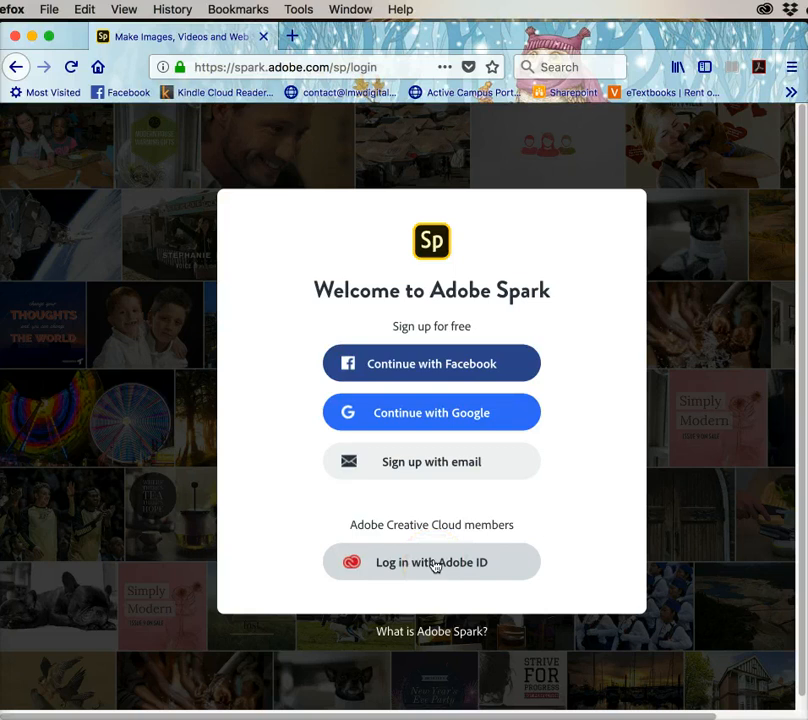
pyautogui.click(435, 566)
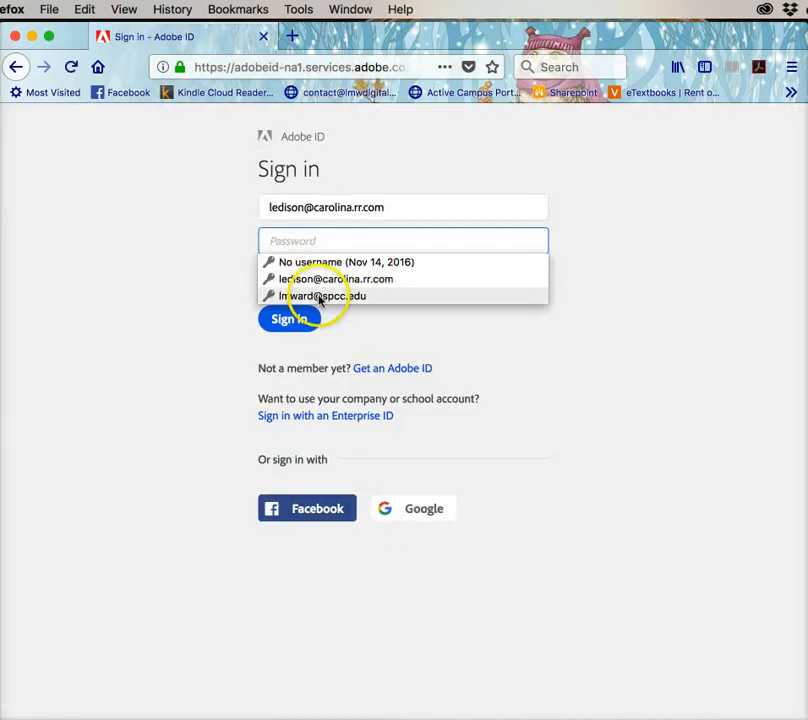
pyautogui.click(325, 281)
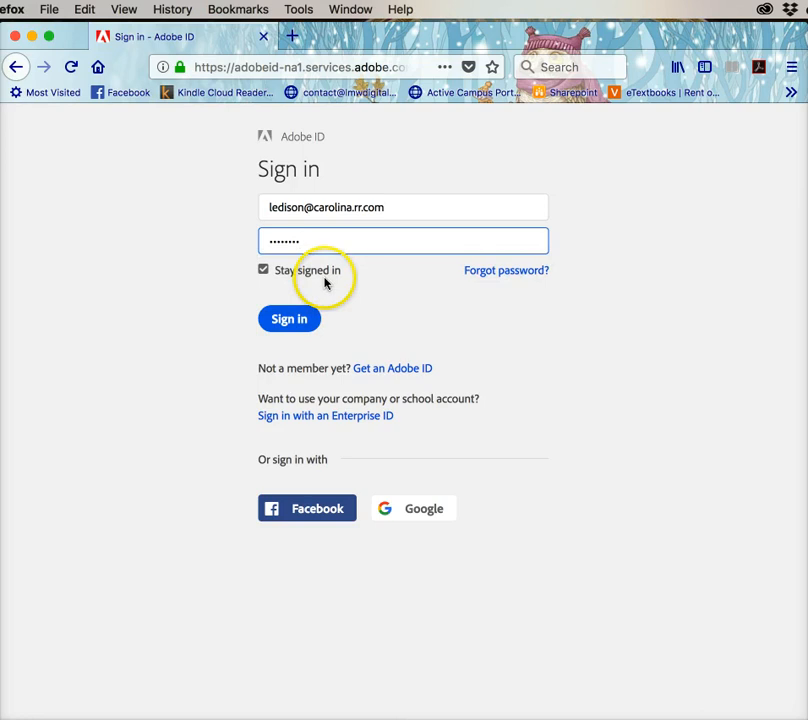
pyautogui.click(292, 322)
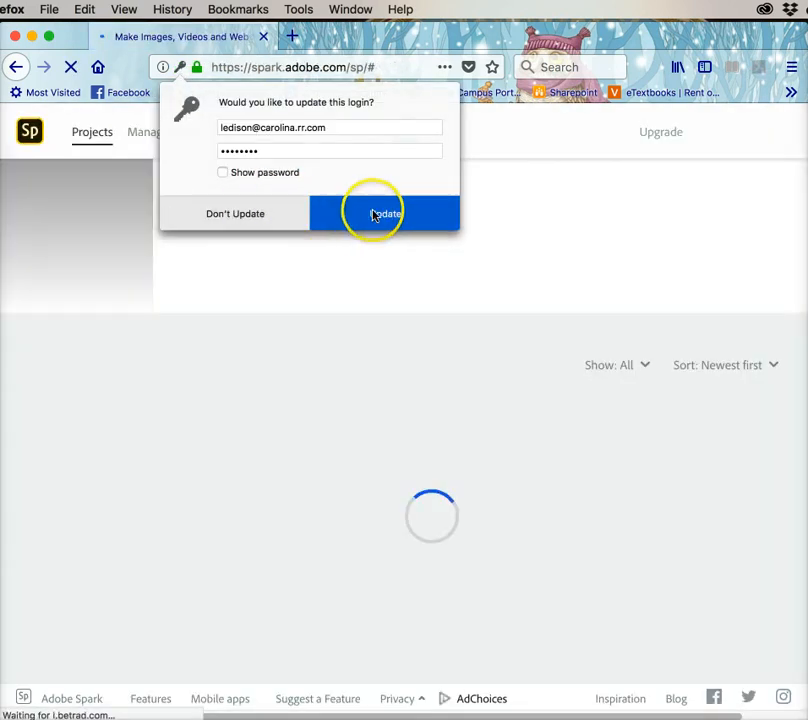
pyautogui.click(372, 215)
# Open The Snow Child page project for editing and decline the site's notifications for now.
pyautogui.moveTo(435, 473)
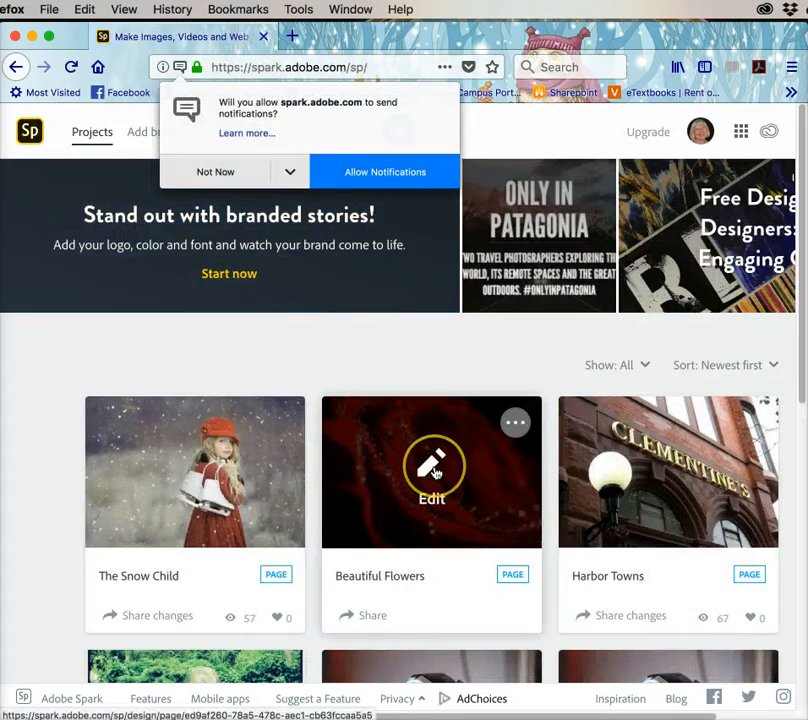
pyautogui.scroll(-3, 435, 473)
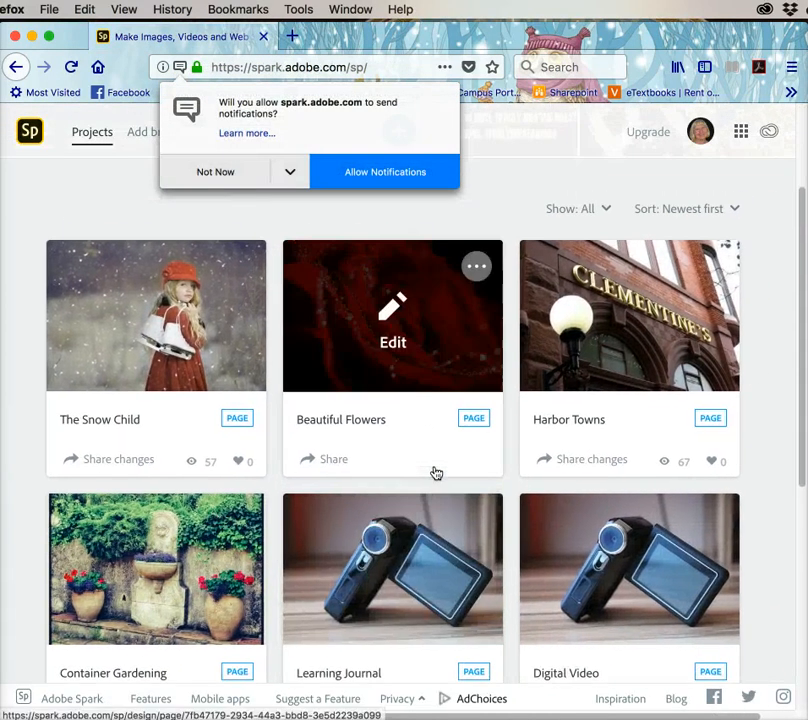
pyautogui.scroll(1, 436, 473)
pyautogui.scroll(-1, 436, 473)
pyautogui.scroll(3, 436, 473)
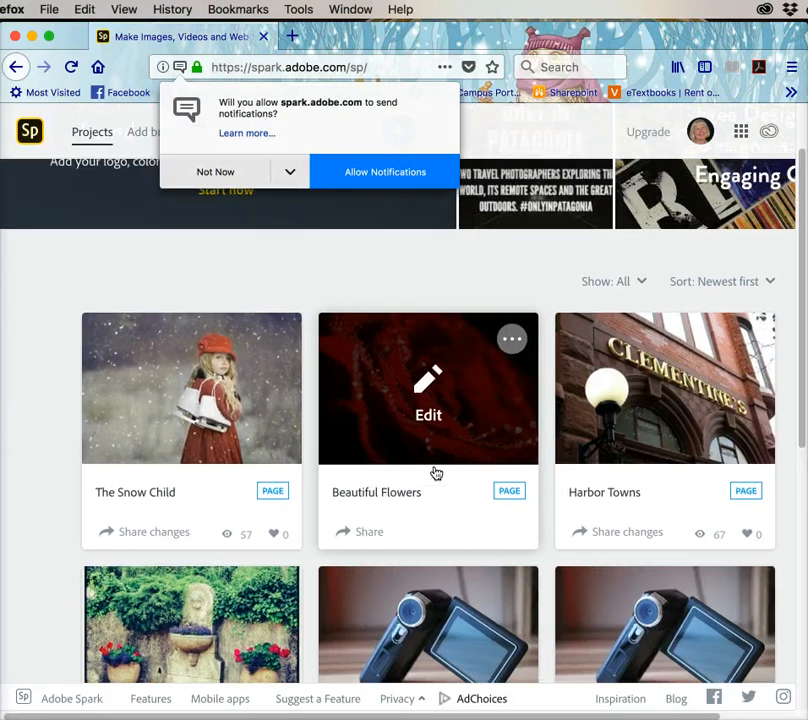
pyautogui.scroll(-2, 436, 473)
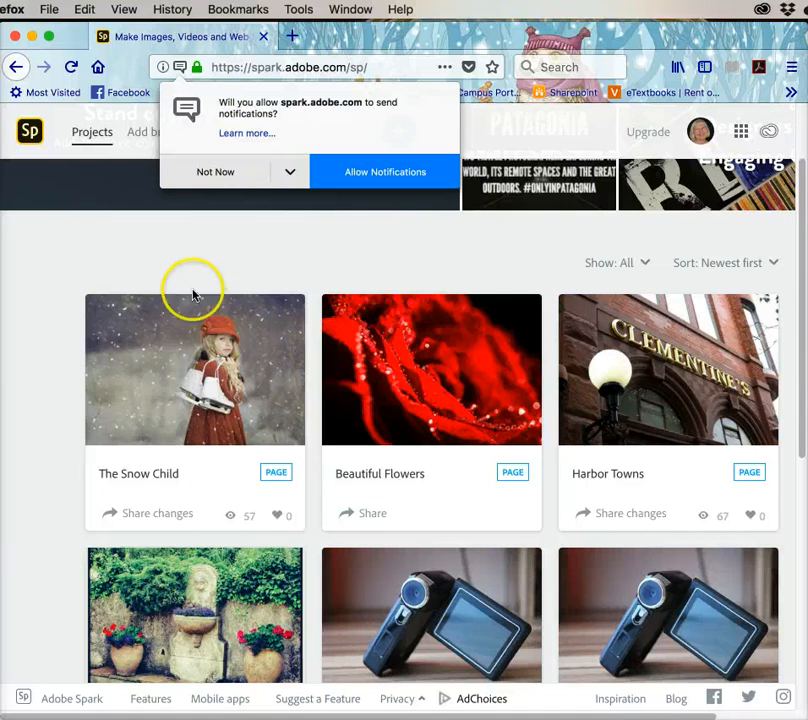
pyautogui.moveTo(184, 368)
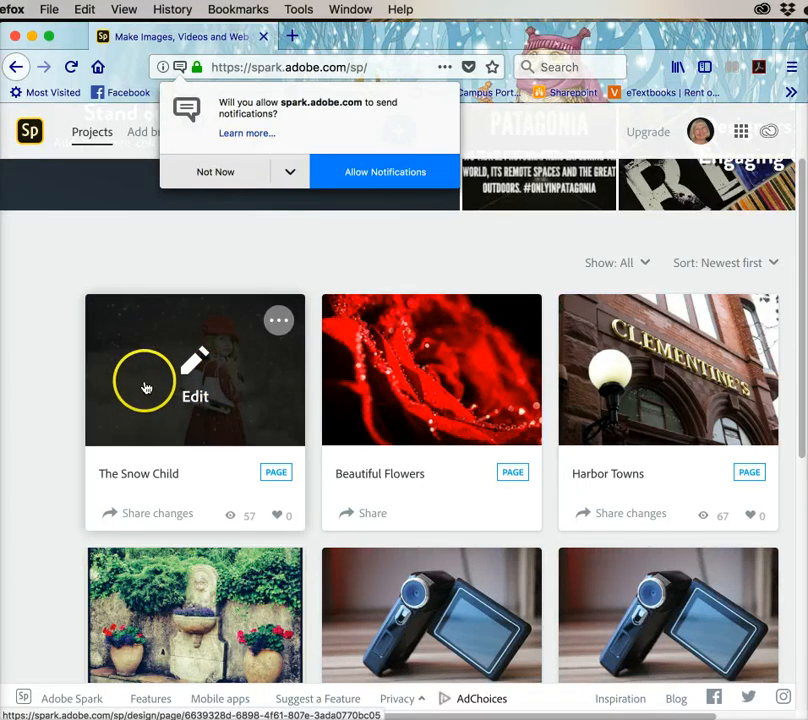
pyautogui.click(145, 388)
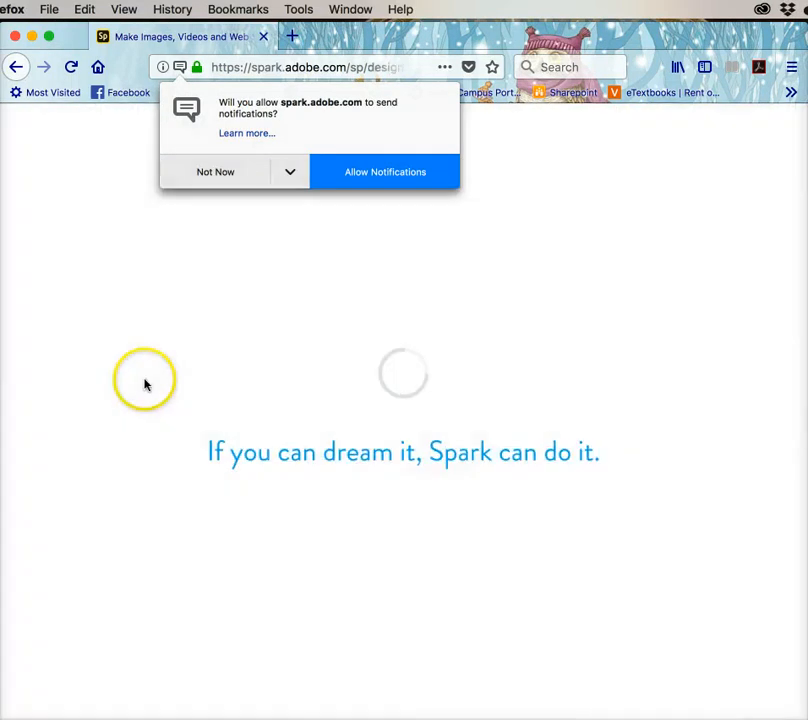
pyautogui.click(237, 178)
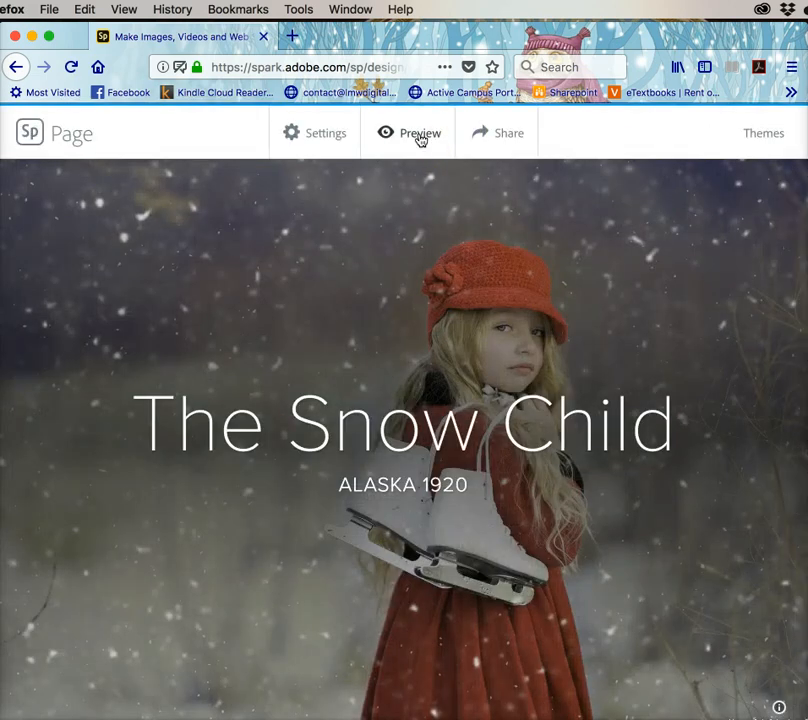
# Preview The Snow Child page and examine its headings, photos and captions from the title image through the "And they lived happily ever after!" heading.
pyautogui.click(420, 139)
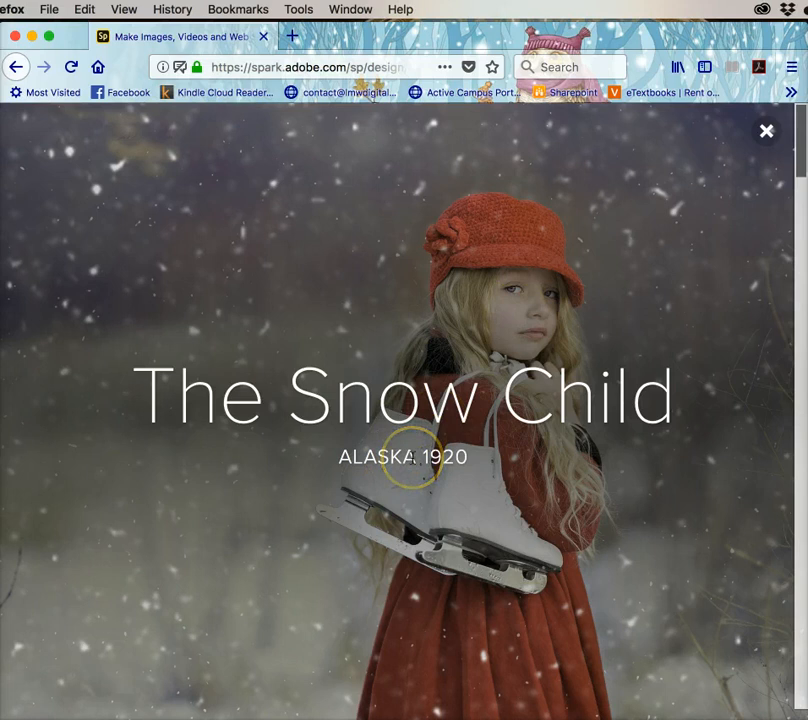
pyautogui.scroll(-5, 412, 457)
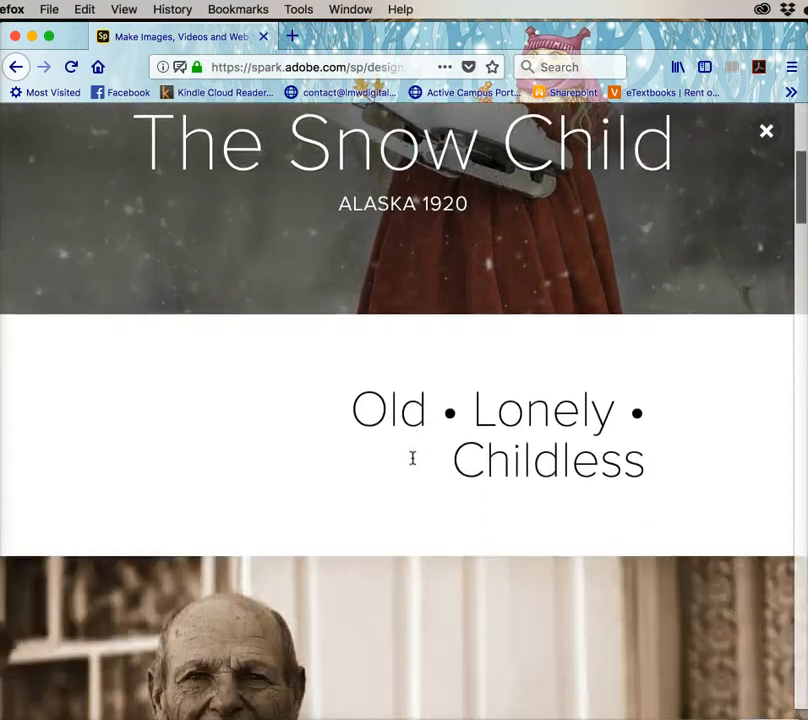
pyautogui.scroll(-3, 412, 457)
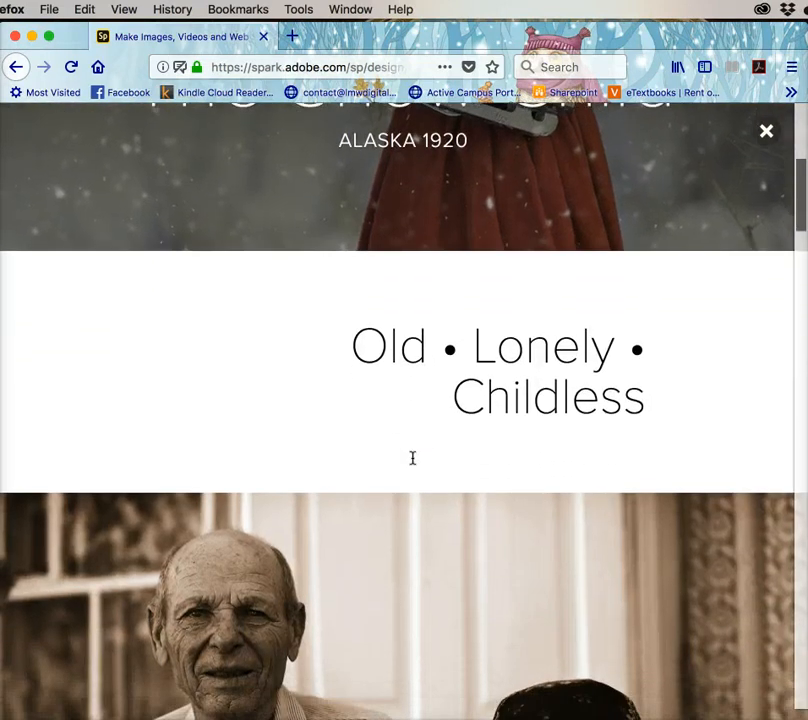
pyautogui.scroll(-5, 583, 421)
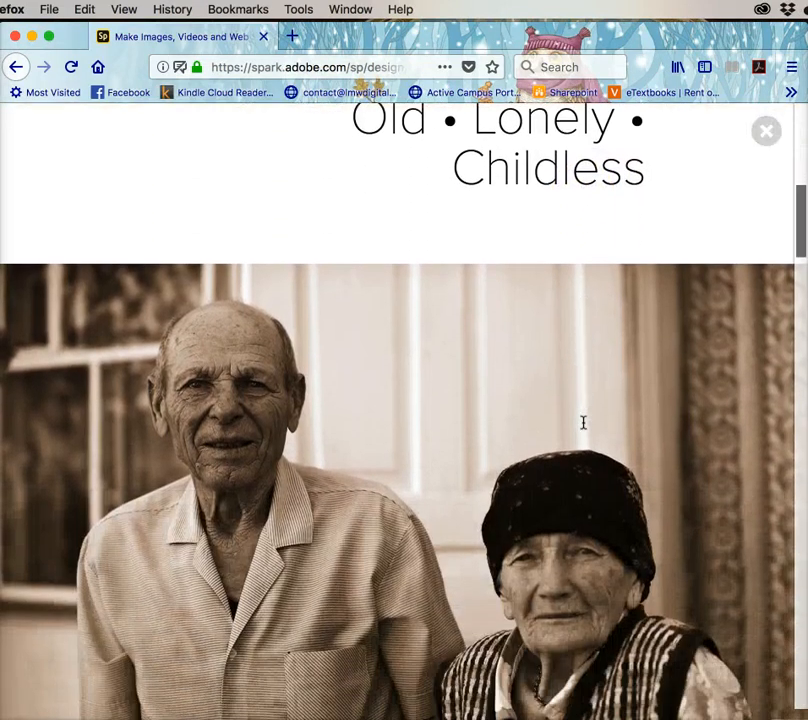
pyautogui.scroll(-4, 583, 421)
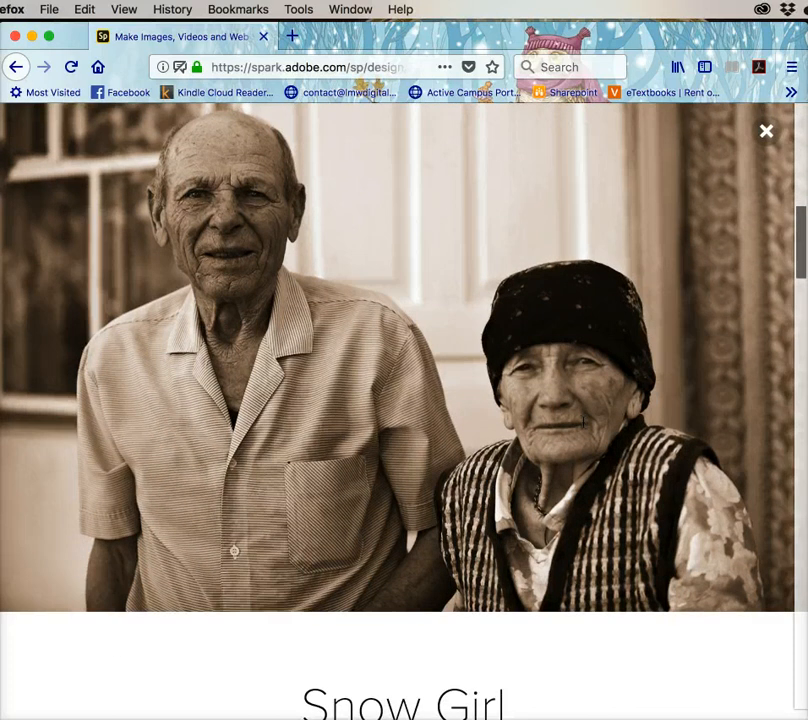
pyautogui.scroll(-7, 583, 421)
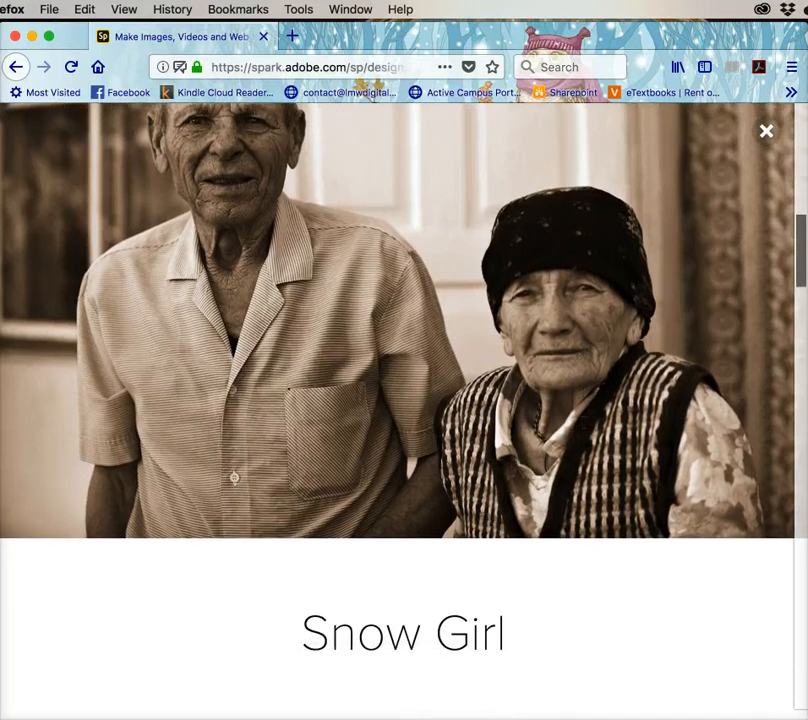
pyautogui.scroll(-6, 583, 422)
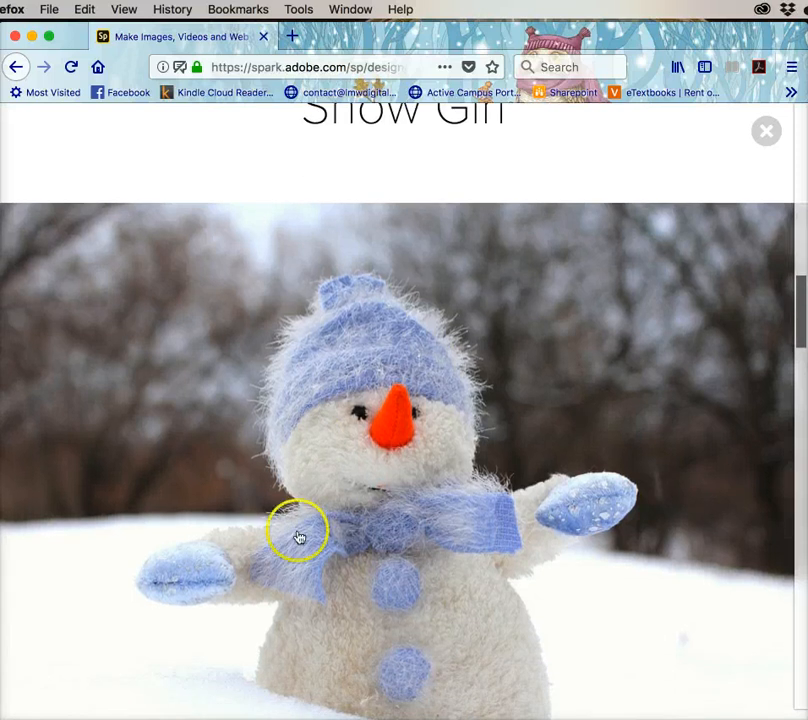
pyautogui.scroll(-8, 439, 590)
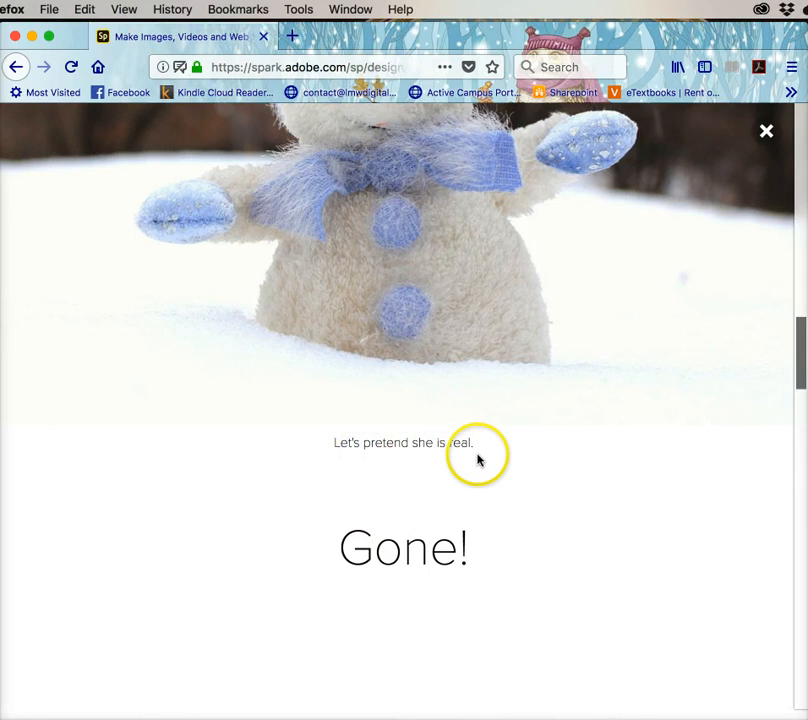
pyautogui.scroll(-6, 417, 549)
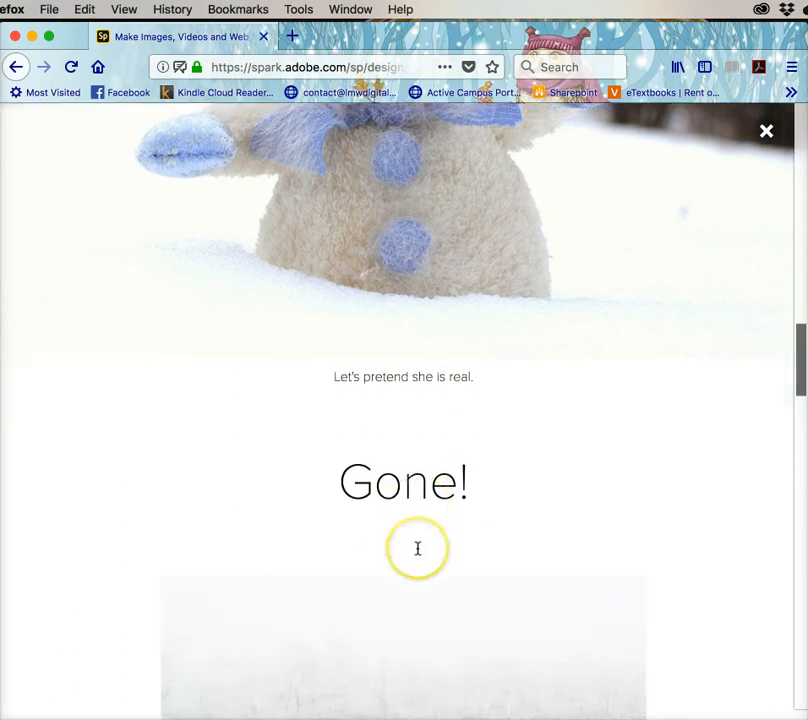
pyautogui.scroll(-3, 418, 545)
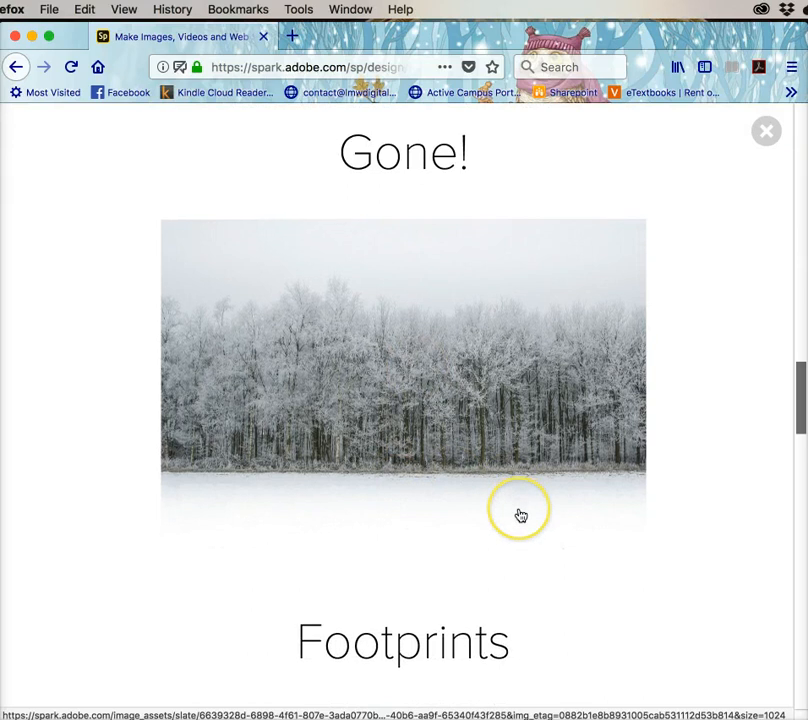
pyautogui.scroll(-8, 518, 514)
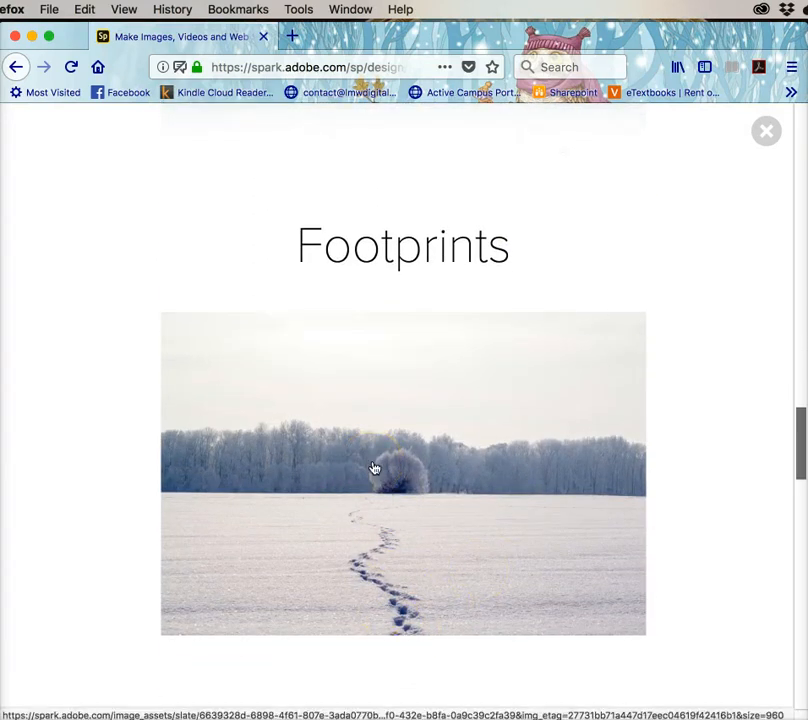
pyautogui.scroll(-8, 374, 468)
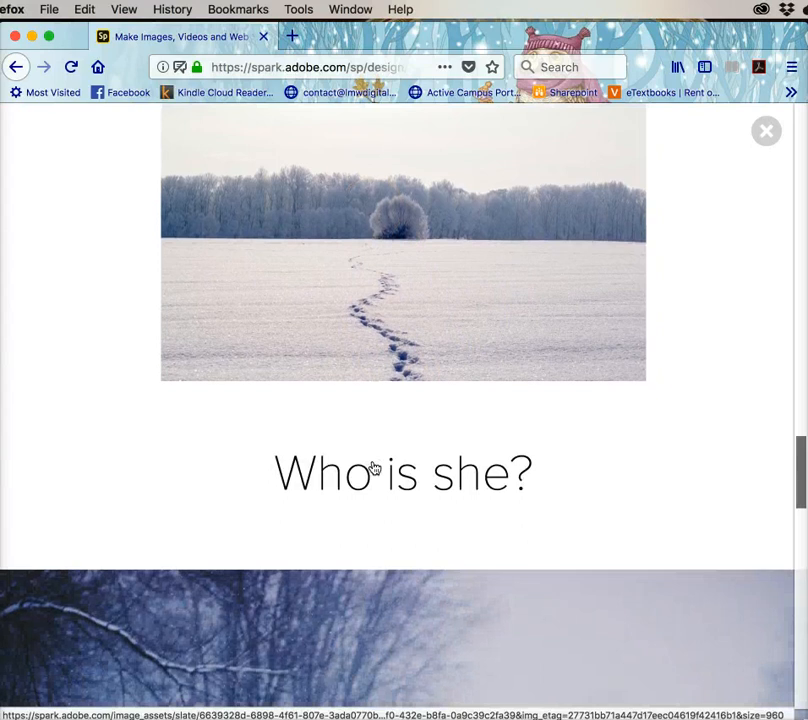
pyautogui.scroll(-3, 374, 468)
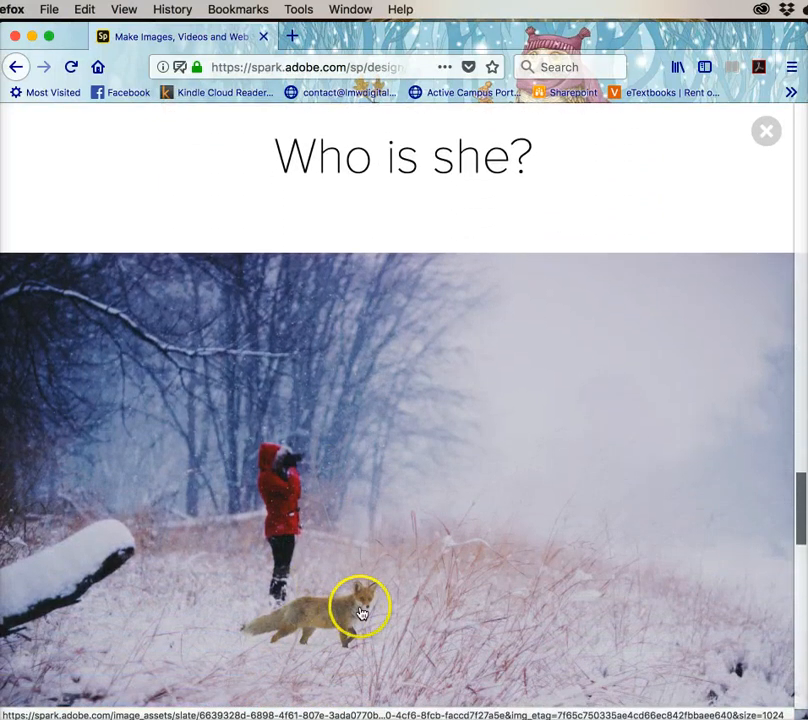
pyautogui.scroll(-8, 426, 560)
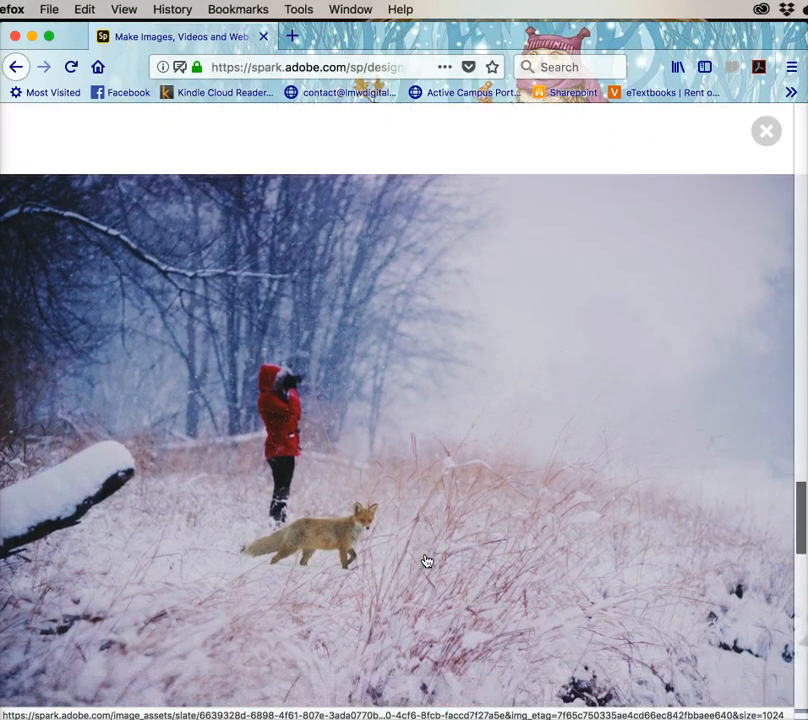
pyautogui.scroll(-5, 426, 560)
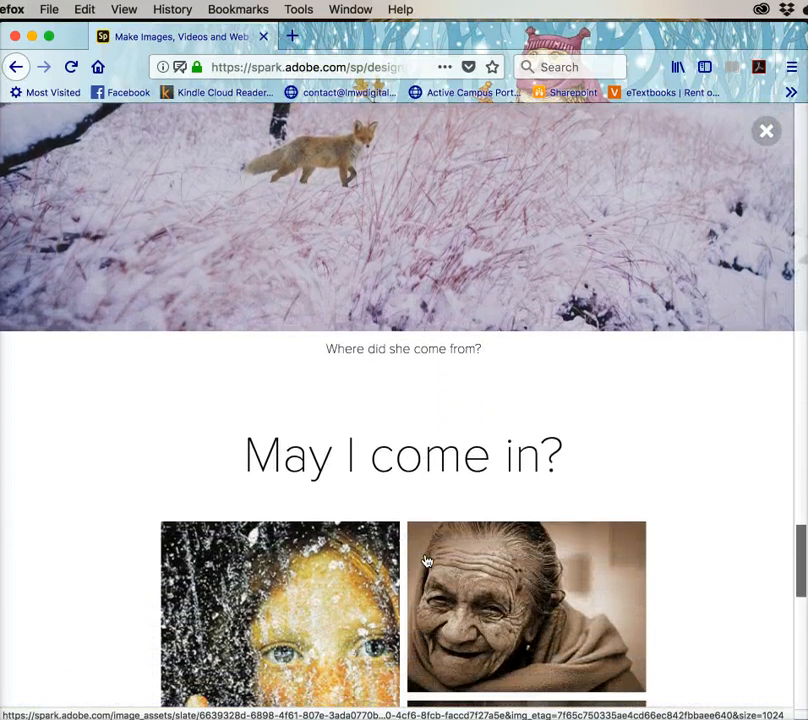
pyautogui.scroll(-4, 426, 560)
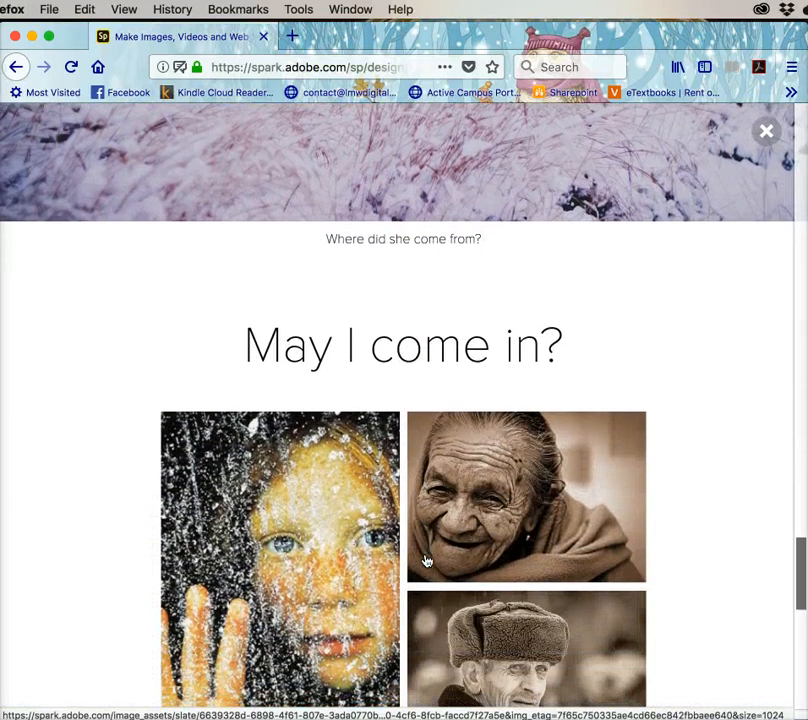
pyautogui.scroll(-3, 426, 561)
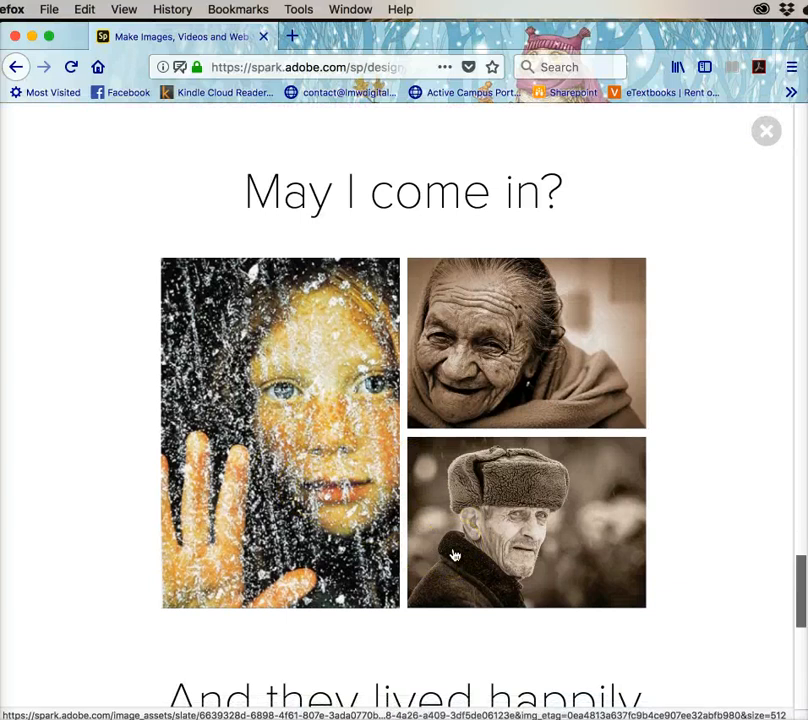
pyautogui.scroll(-5, 454, 555)
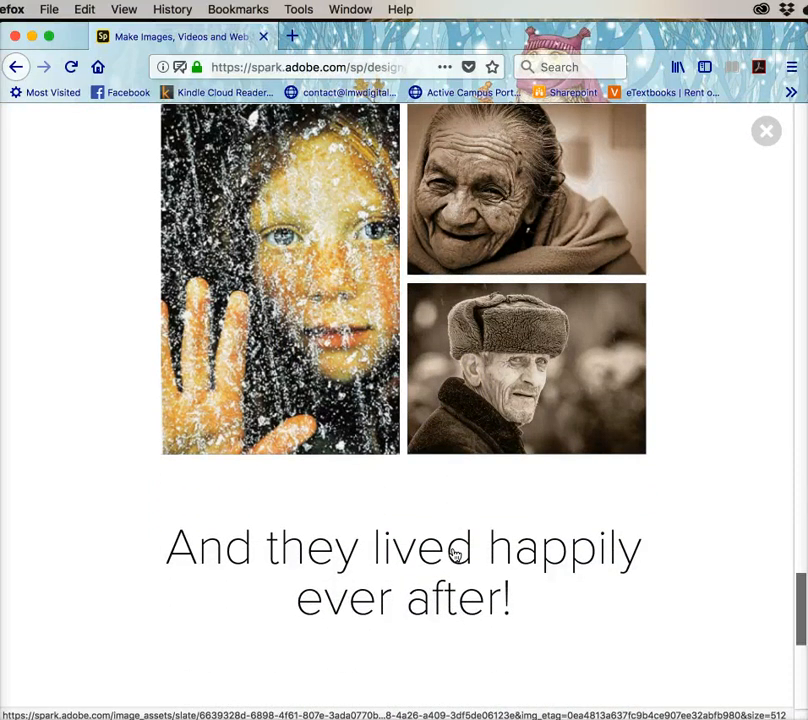
# Review the rest of The Snow Child preview, from its ending back up to the title image.
pyautogui.scroll(-4, 493, 596)
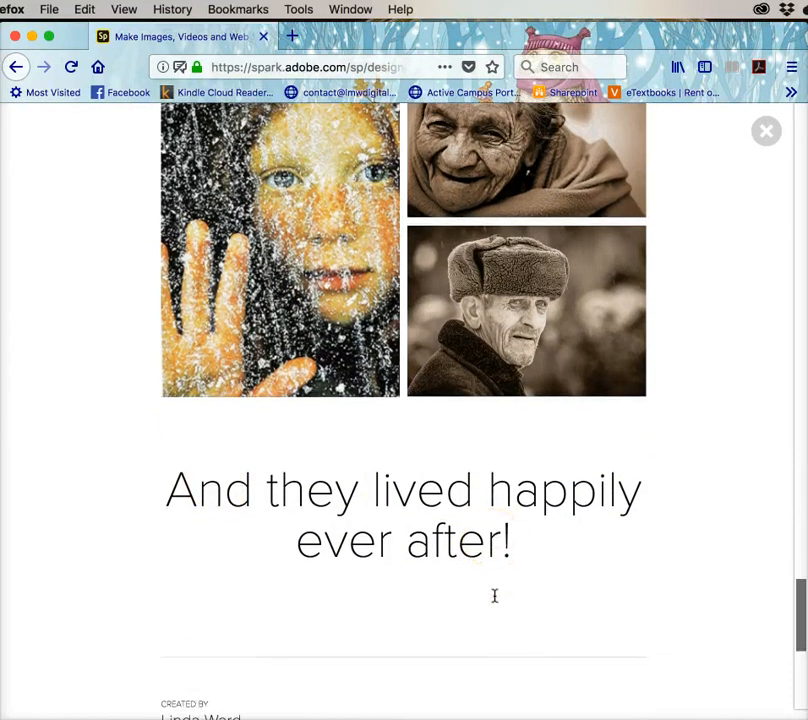
pyautogui.scroll(4, 493, 596)
pyautogui.scroll(15, 494, 595)
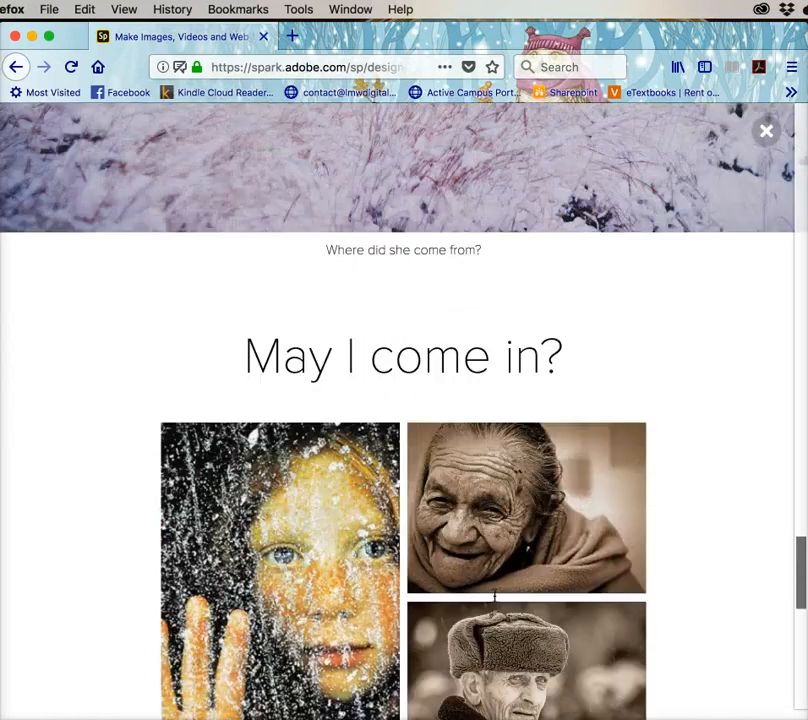
pyautogui.scroll(15, 494, 595)
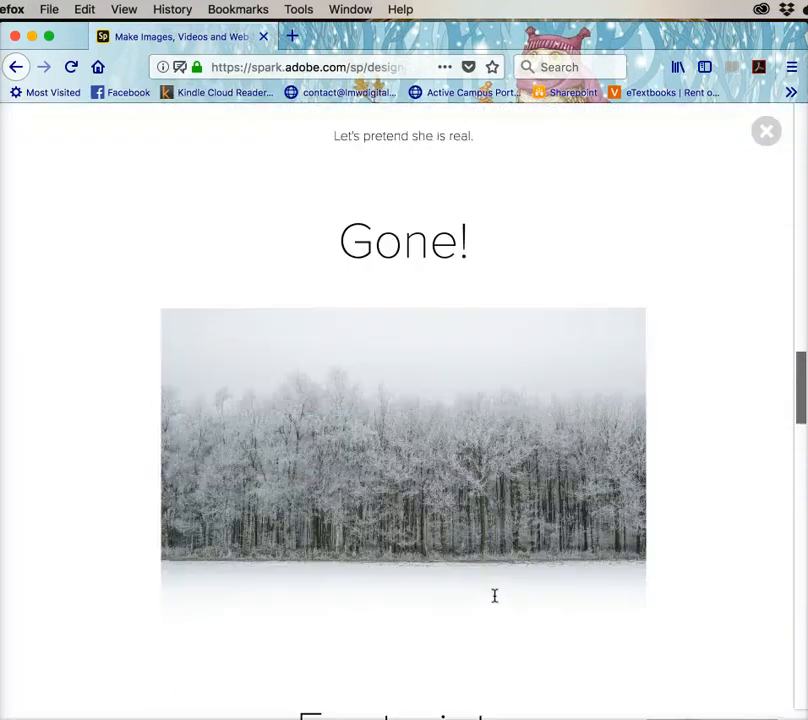
pyautogui.scroll(8, 494, 595)
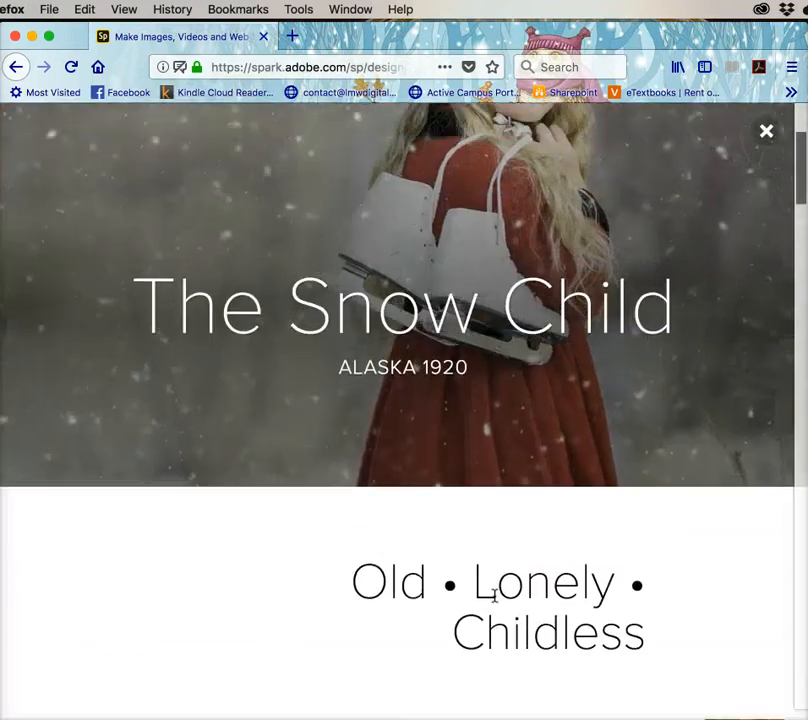
# Return to the projects list and look over the existing page projects.
pyautogui.click(16, 67)
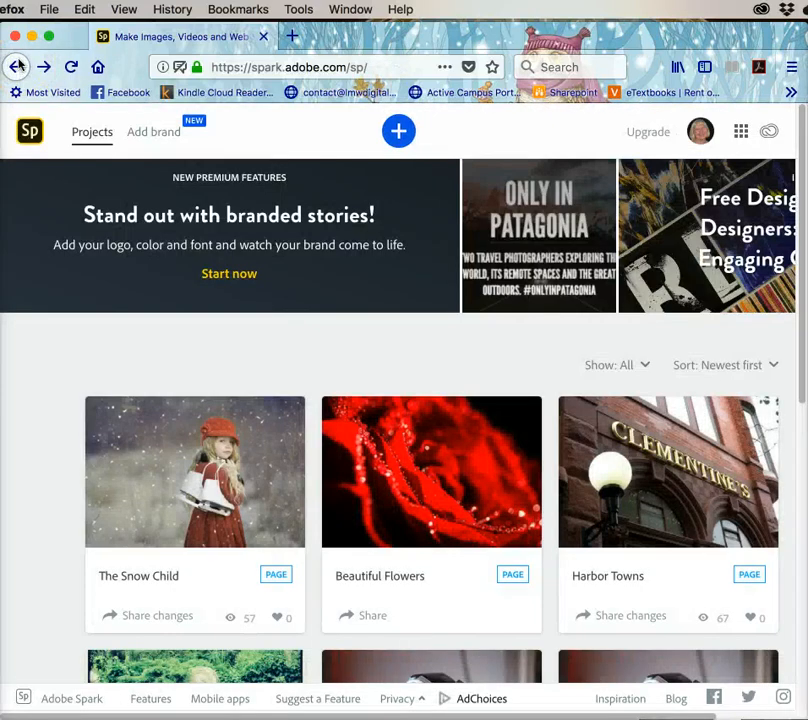
pyautogui.click(366, 386)
pyautogui.scroll(-3, 366, 388)
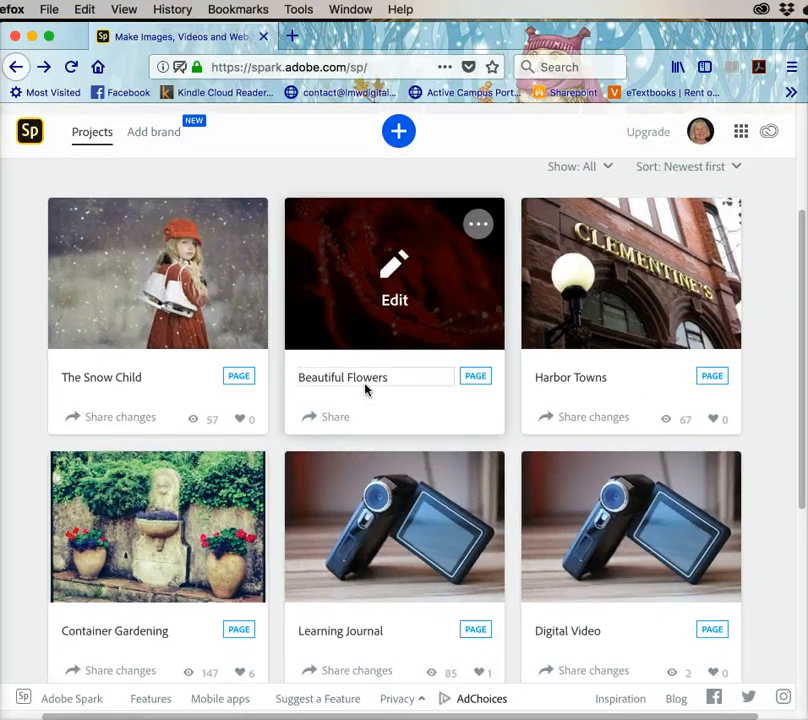
pyautogui.click(388, 281)
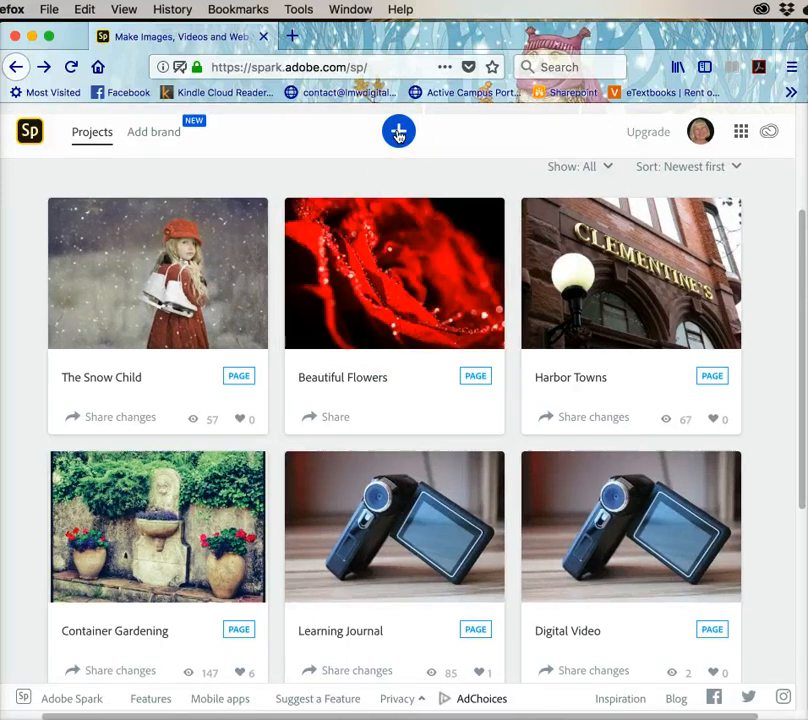
pyautogui.click(97, 140)
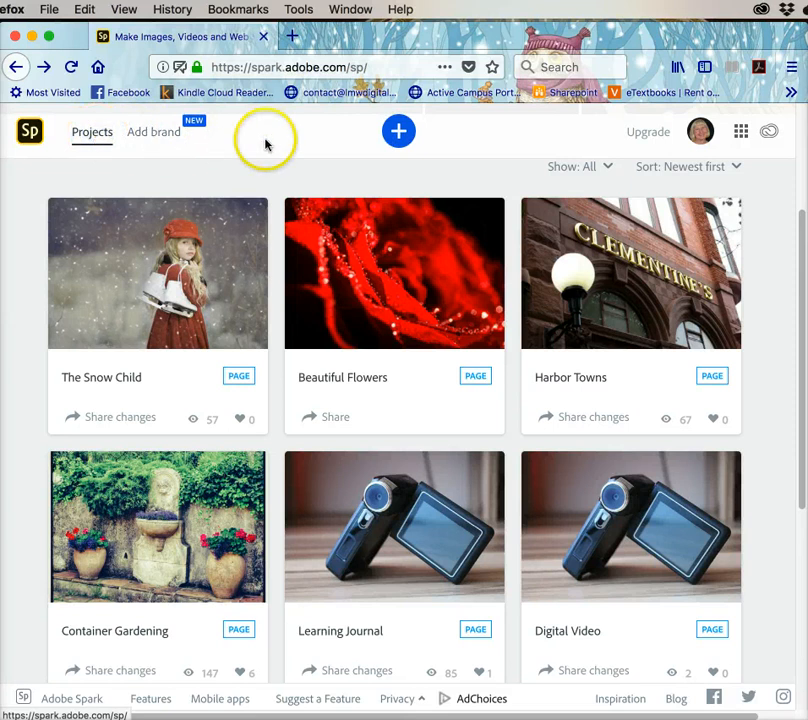
# Start a new project, browse the template categories, and create a web page from scratch.
pyautogui.click(399, 131)
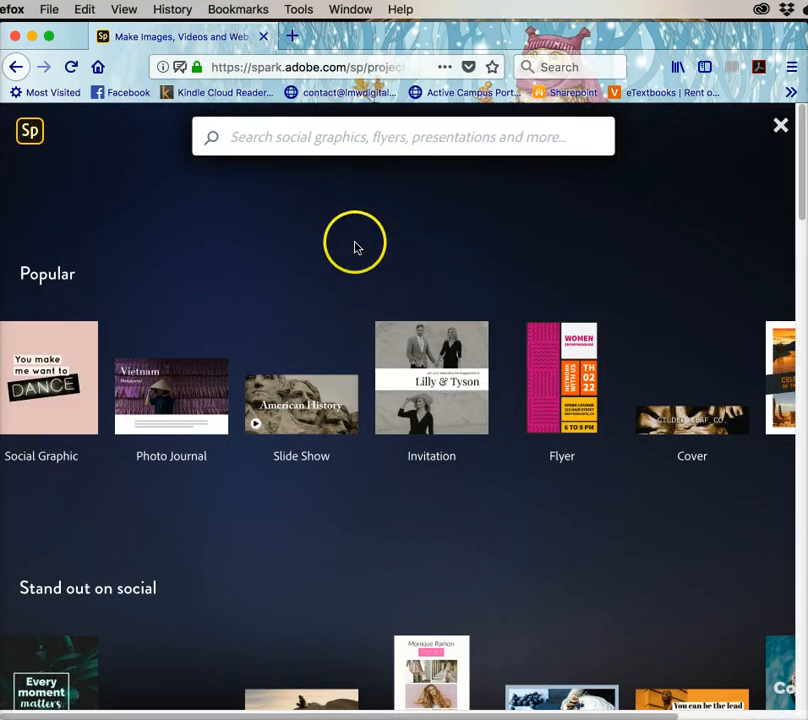
pyautogui.scroll(-5, 379, 386)
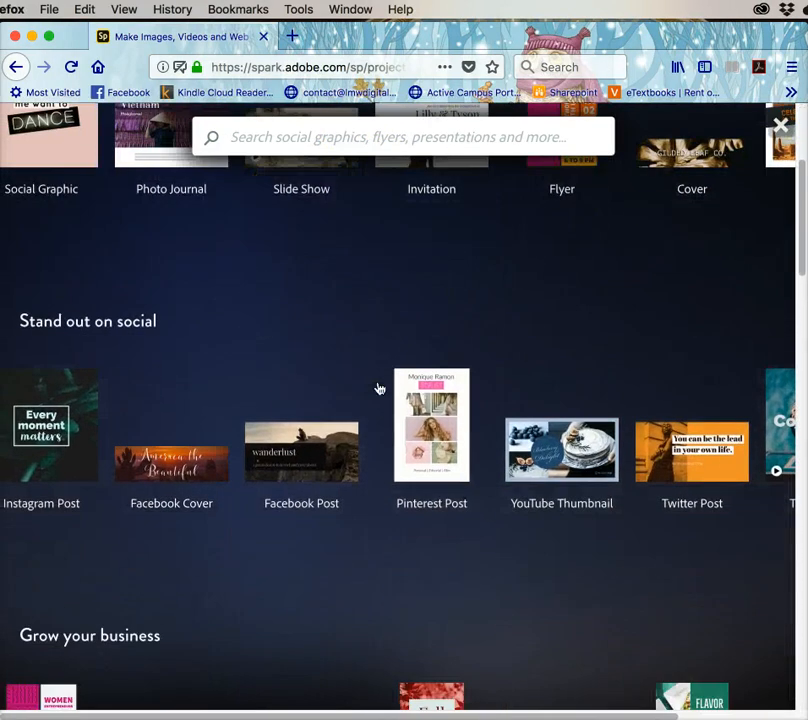
pyautogui.scroll(-12, 379, 388)
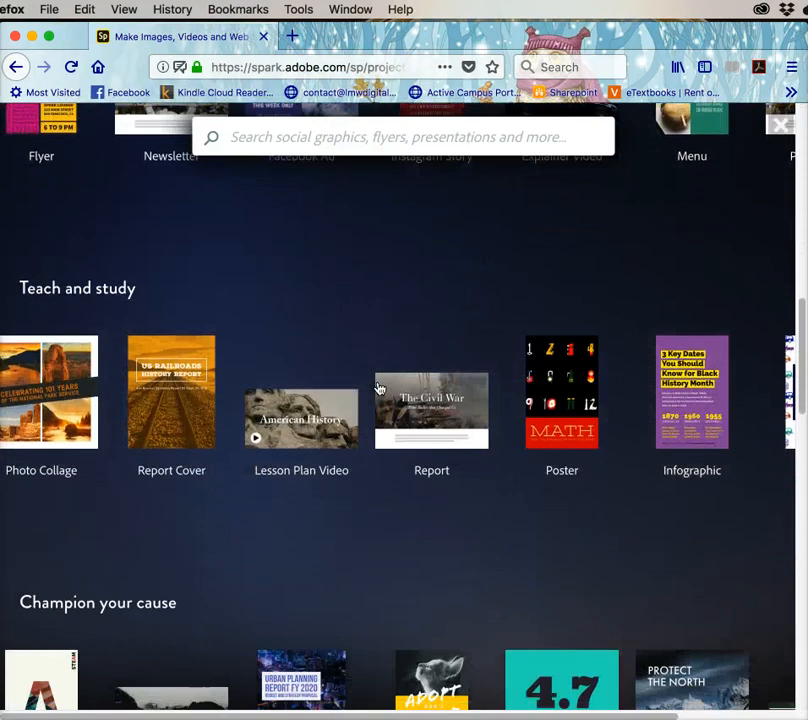
pyautogui.scroll(-10, 379, 388)
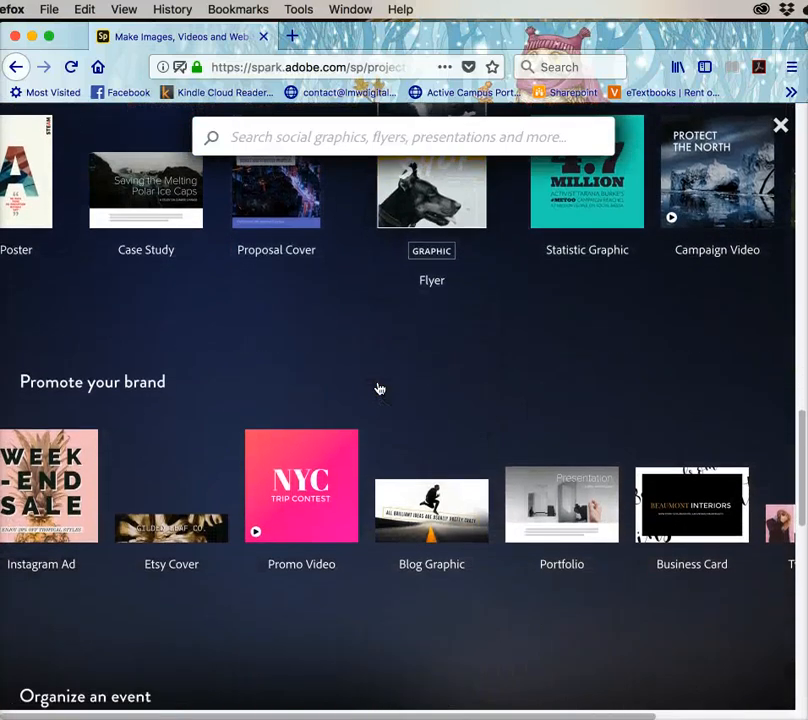
pyautogui.scroll(-13, 379, 388)
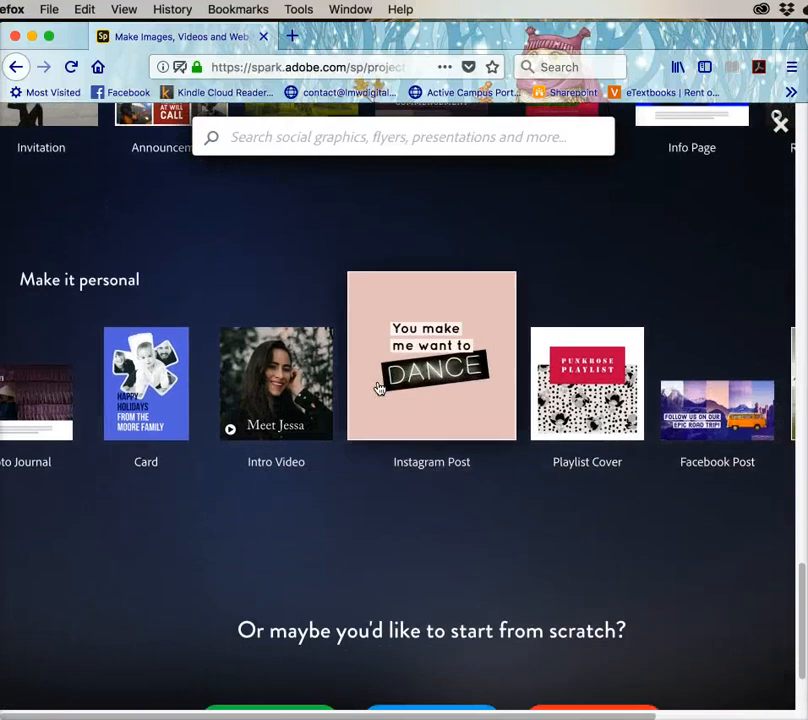
pyautogui.scroll(-3, 379, 388)
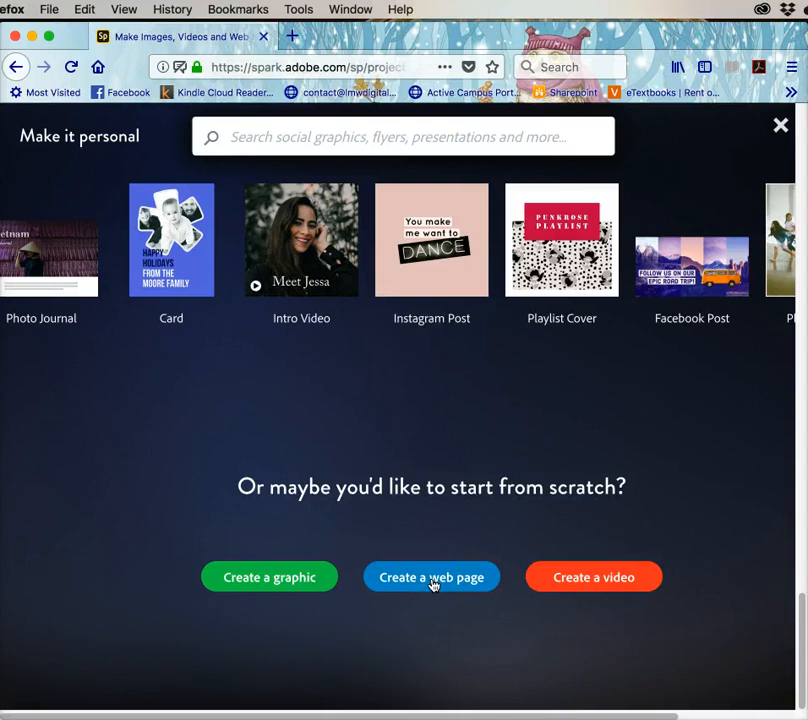
pyautogui.click(433, 580)
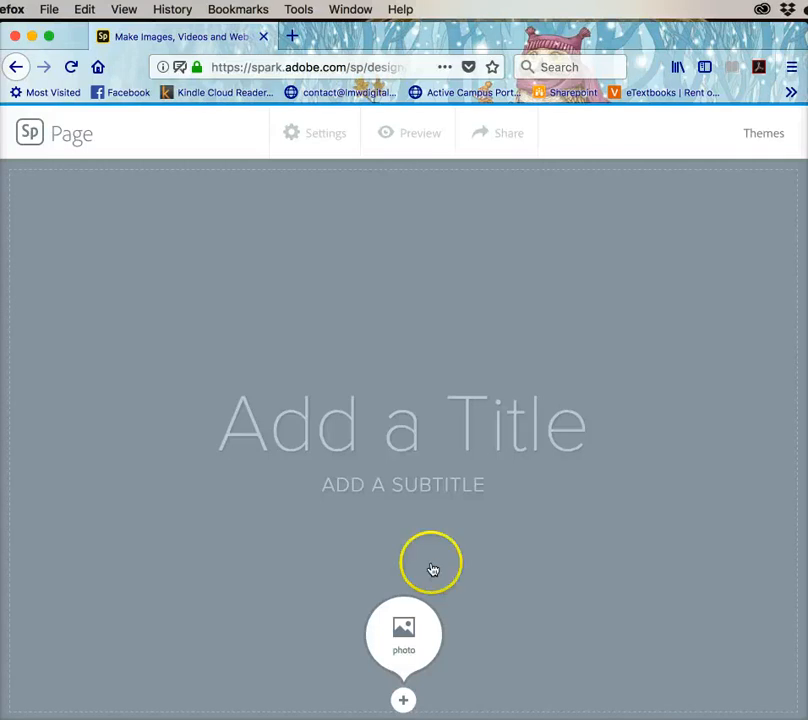
# Enter "Fanstatic Dogs" as the title of the new page.
pyautogui.click(402, 428)
pyautogui.write('F')
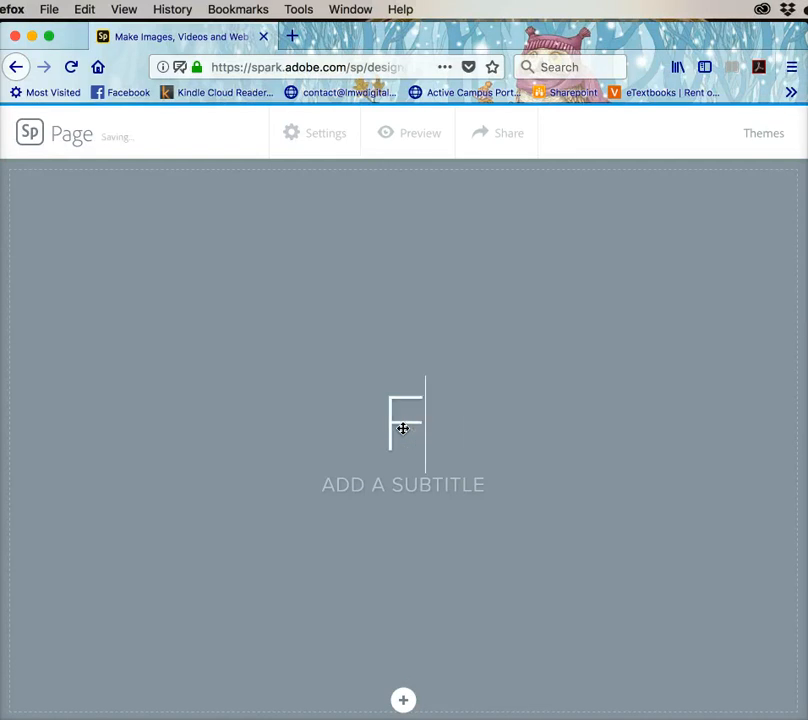
pyautogui.write('anstati')
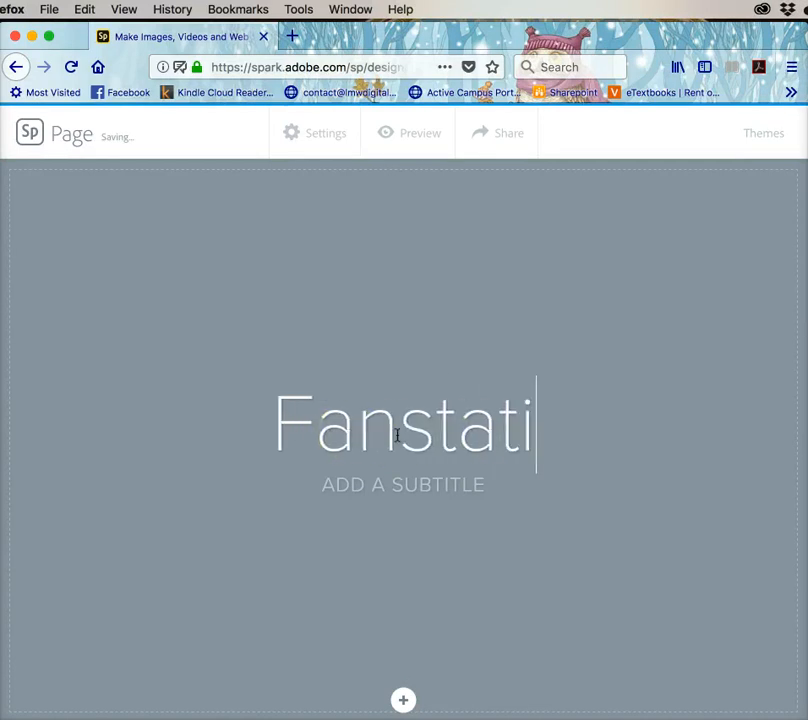
pyautogui.write('c Dogs')
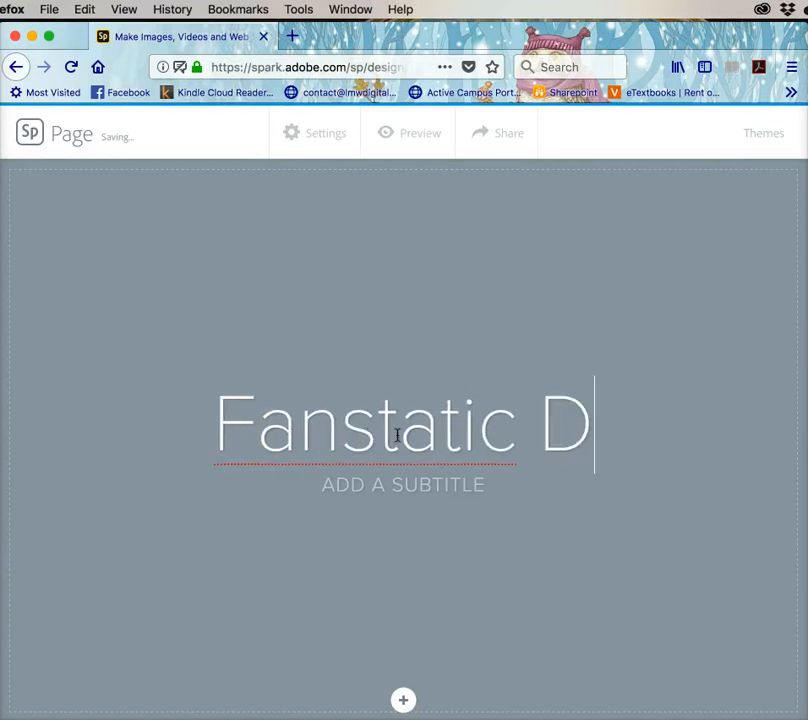
# Enter "The best of the best" as the subtitle under the page title.
pyautogui.click(400, 485)
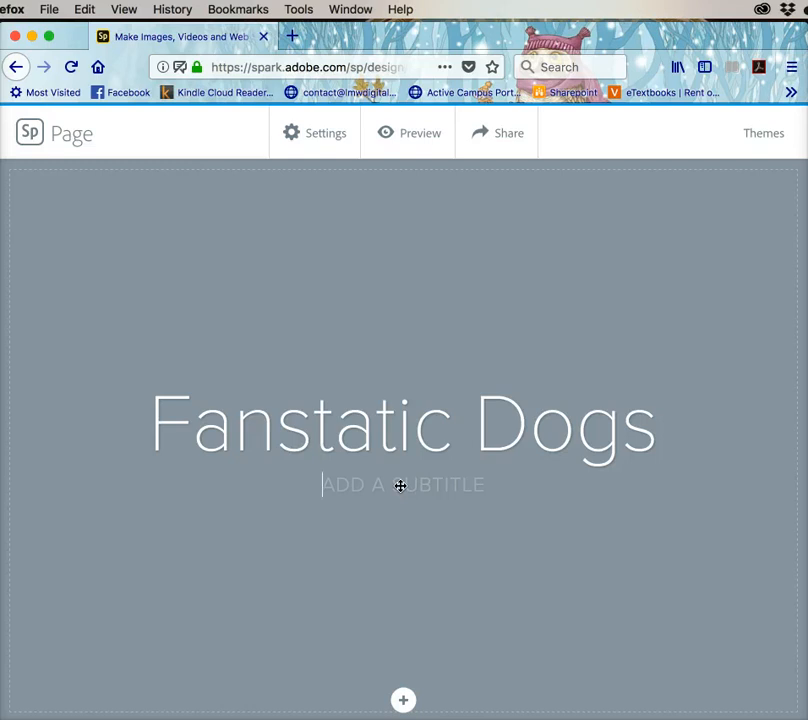
pyautogui.write('The best of the')
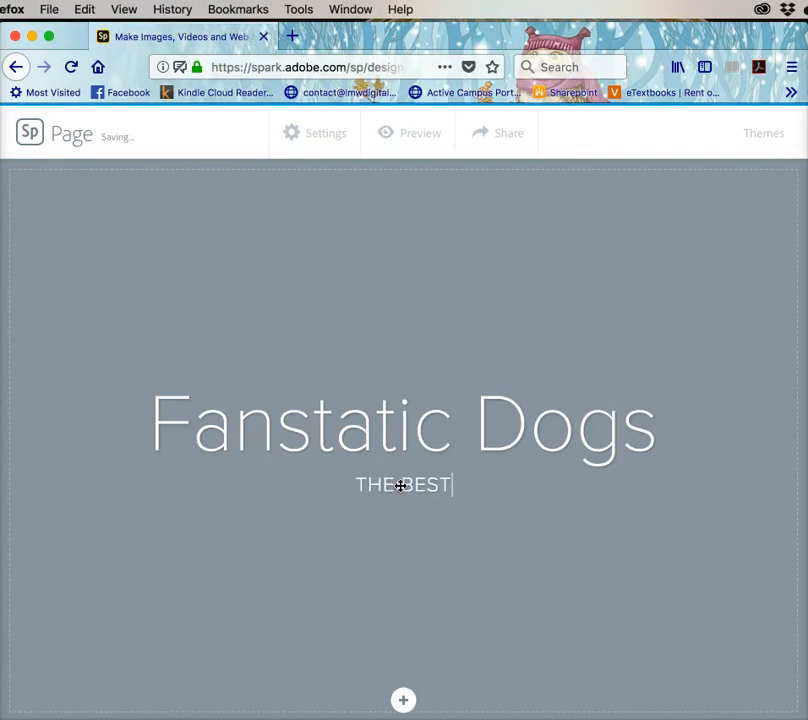
pyautogui.write(' best')
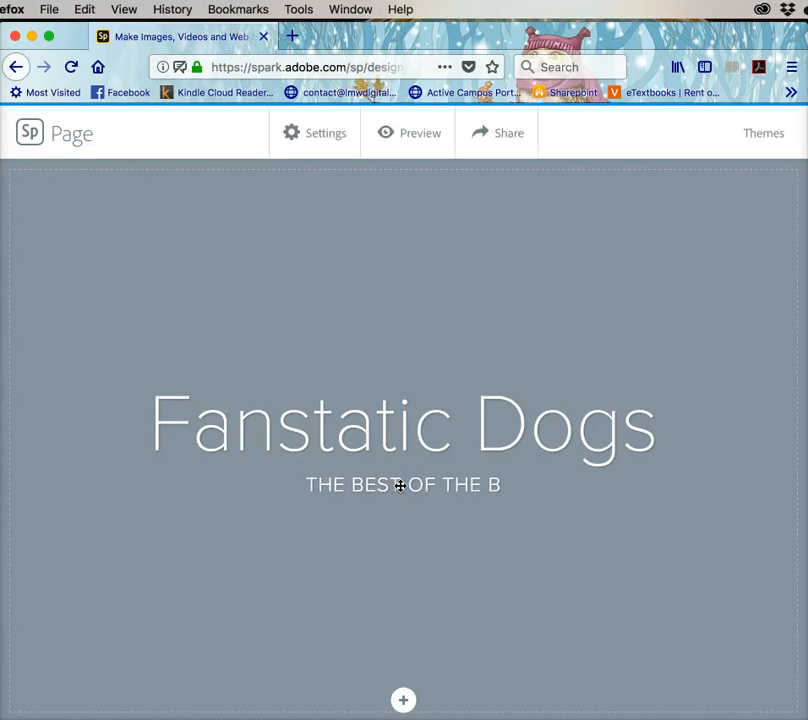
pyautogui.click(355, 438)
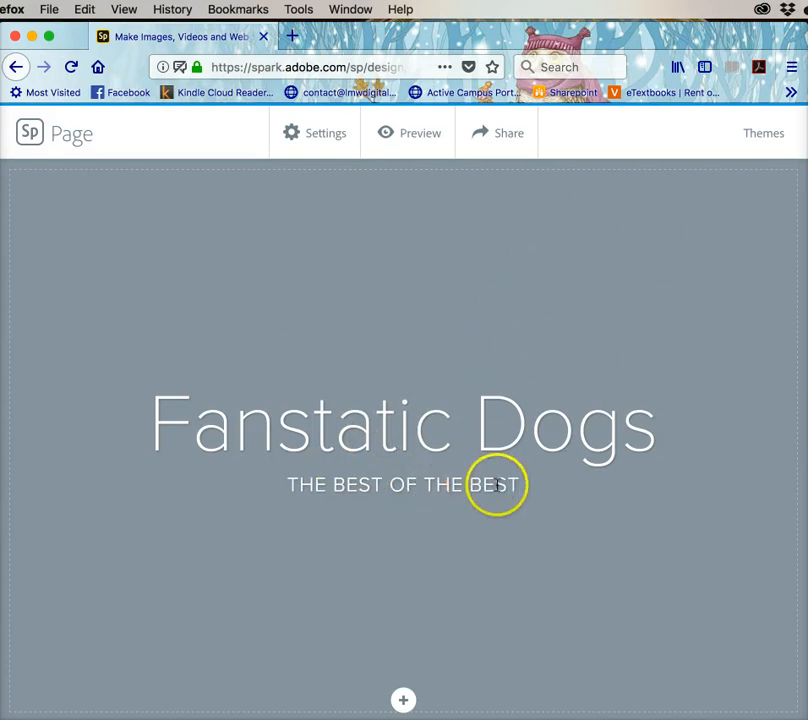
# Start adding a photo behind the title, review the photo sources, and search the free photos for Samoyed.
pyautogui.click(401, 703)
pyautogui.click(403, 628)
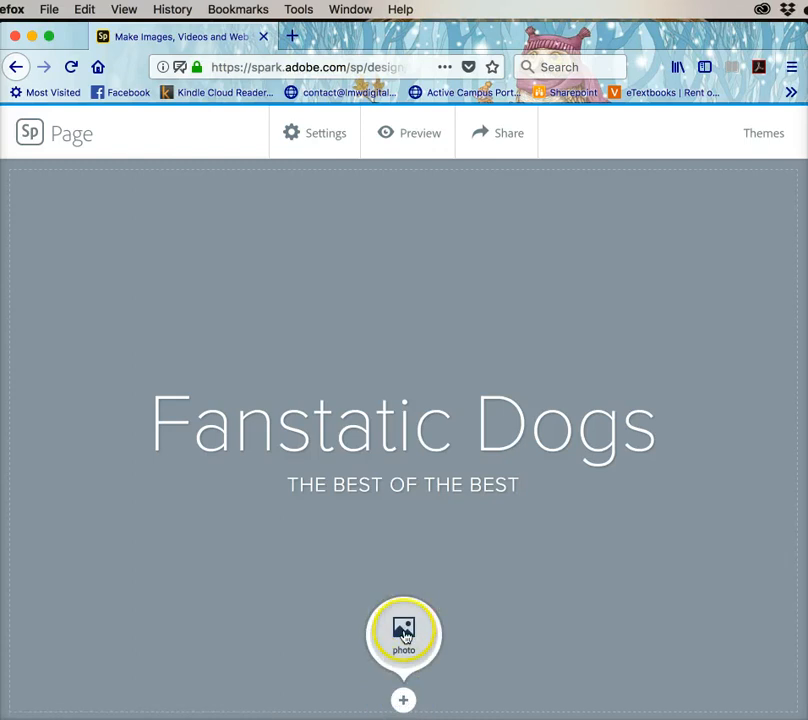
pyautogui.click(404, 633)
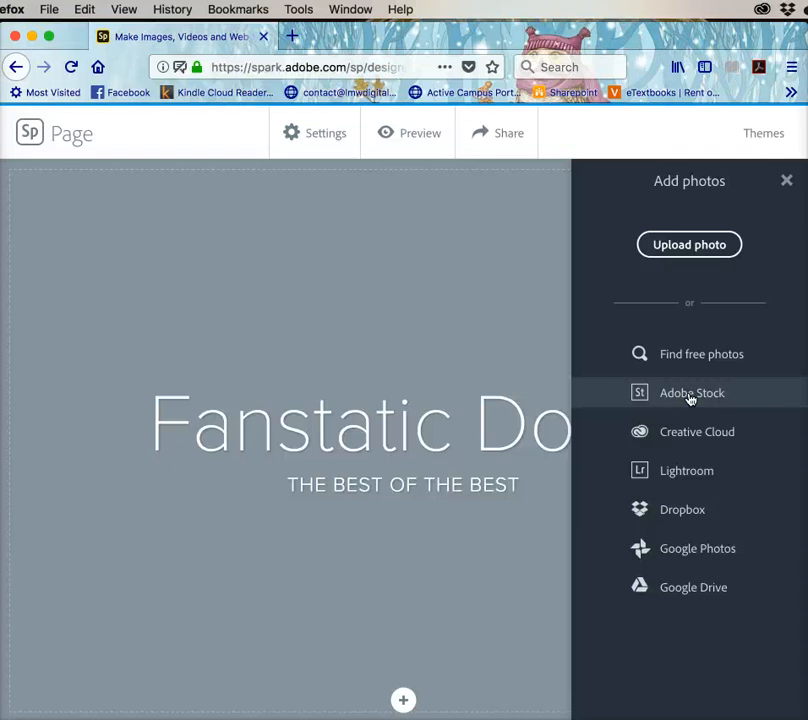
pyautogui.click(693, 432)
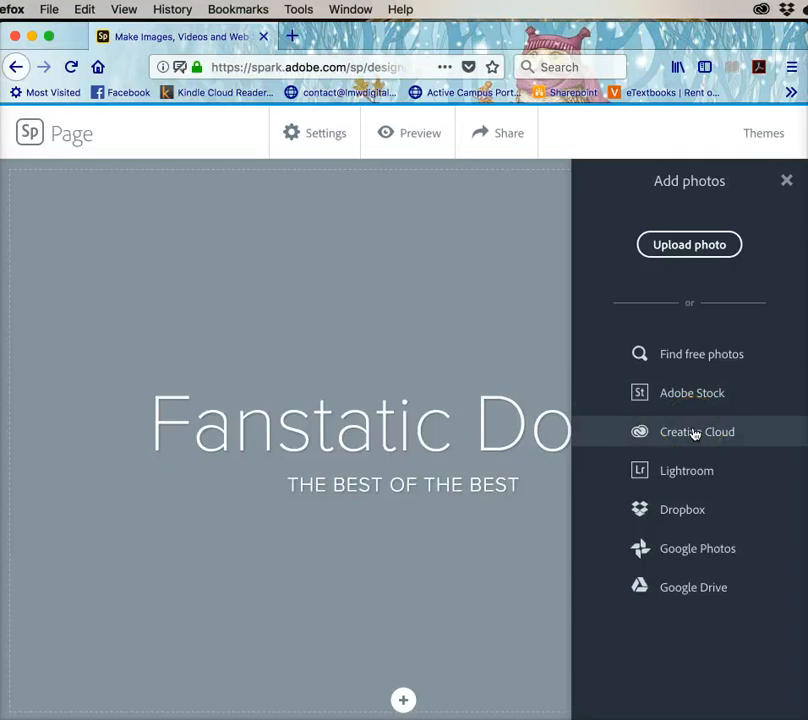
pyautogui.click(694, 434)
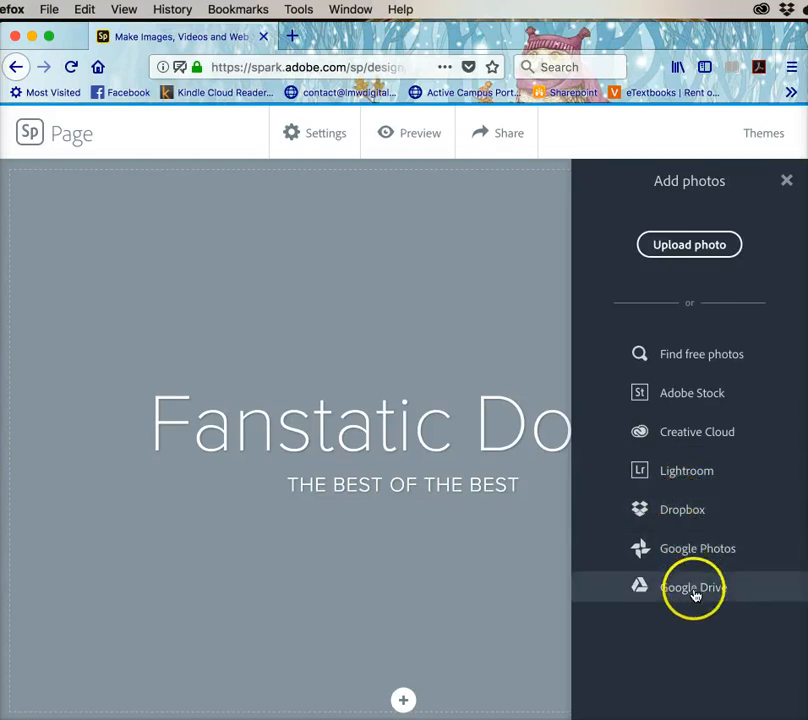
pyautogui.click(697, 360)
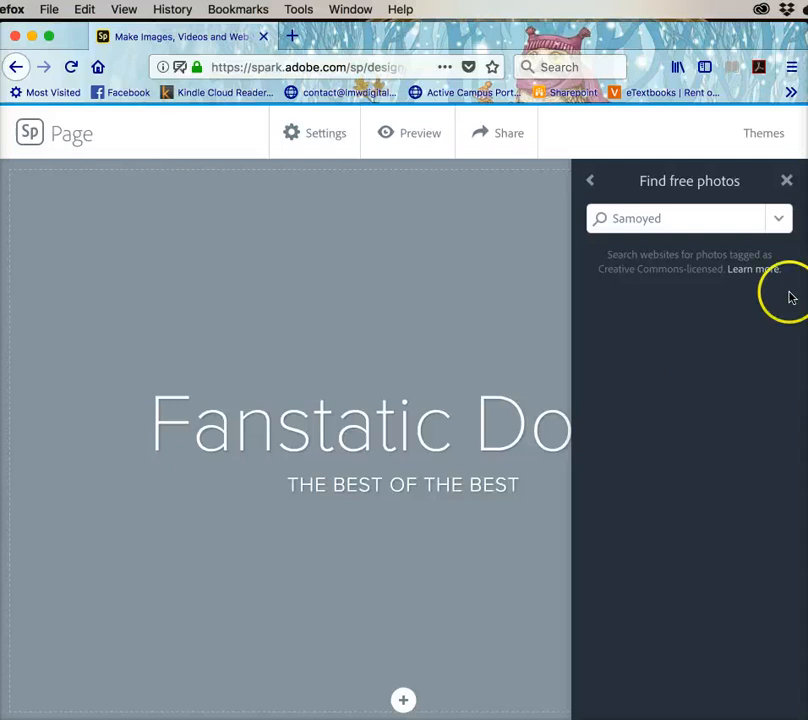
pyautogui.click(682, 218)
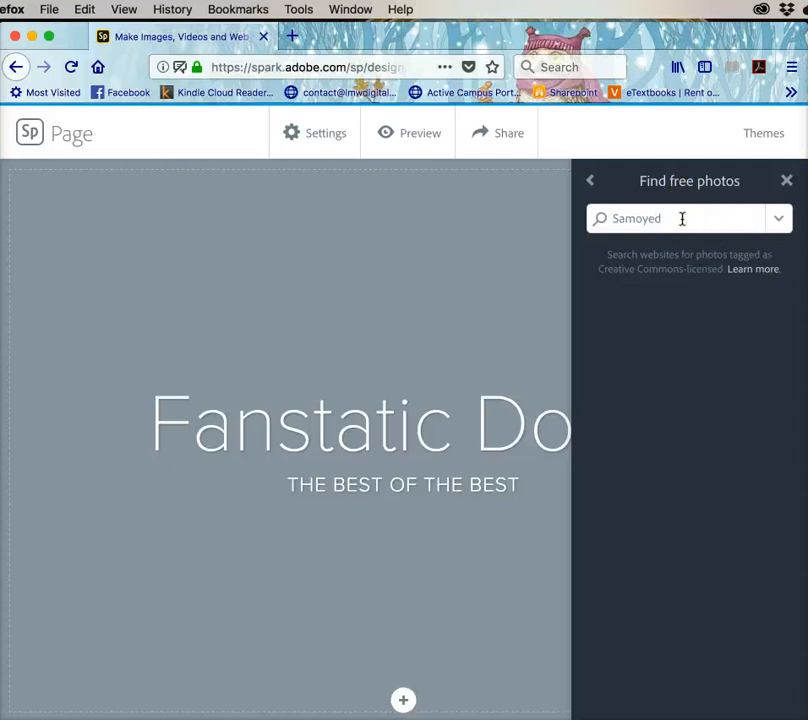
pyautogui.press('Return')
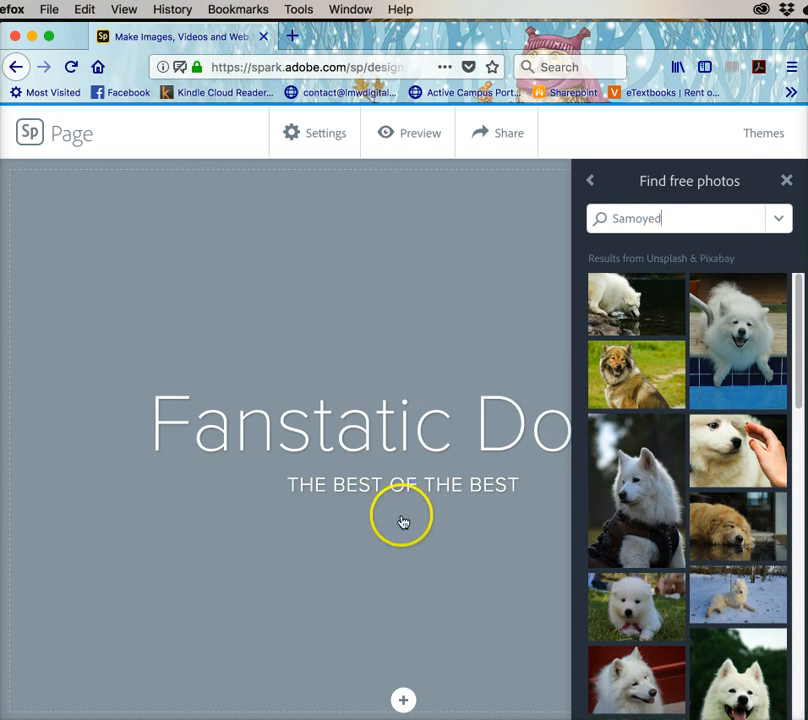
# Use the free photo of two Samoyeds standing side by side in snow as the title background.
pyautogui.scroll(-3, 695, 452)
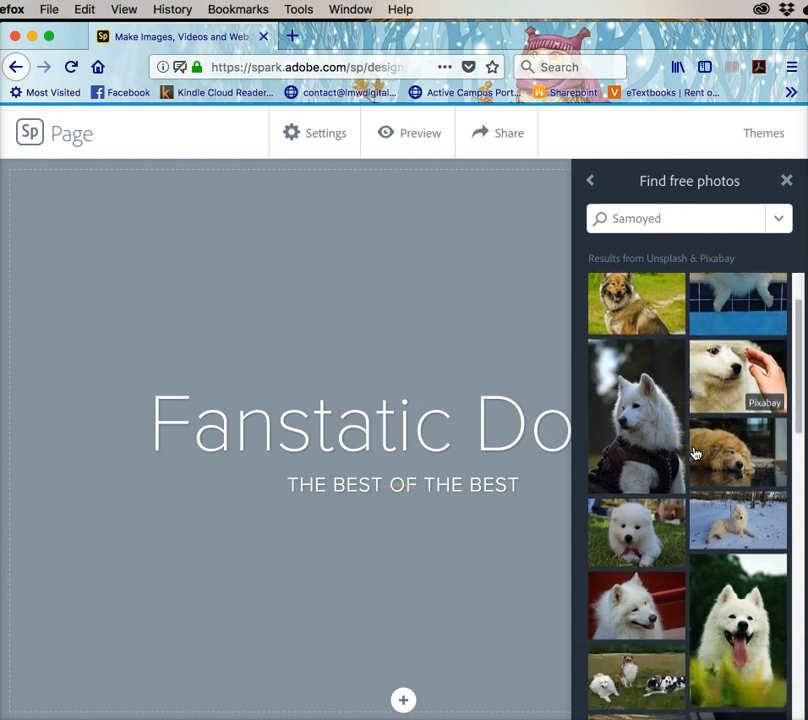
pyautogui.scroll(-5, 695, 454)
pyautogui.click(630, 422)
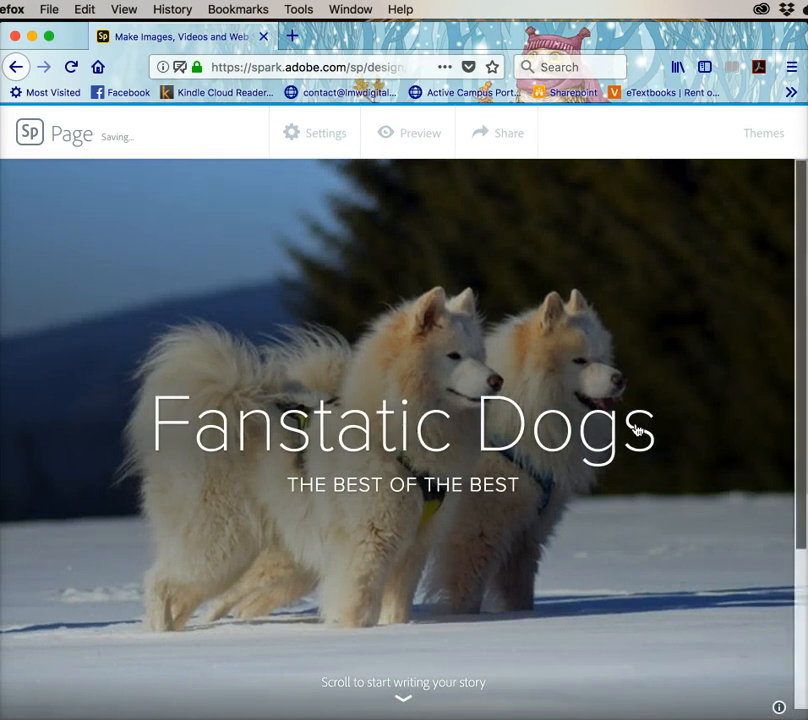
# Add a text section below the page title and enter "Samoyed" as an H1 heading.
pyautogui.scroll(-5, 636, 428)
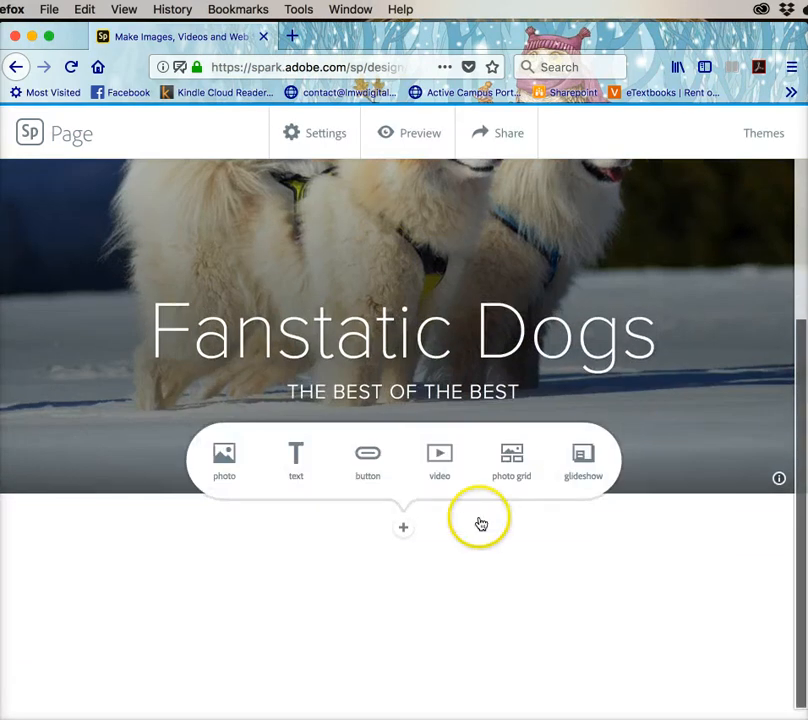
pyautogui.click(404, 530)
pyautogui.click(404, 530)
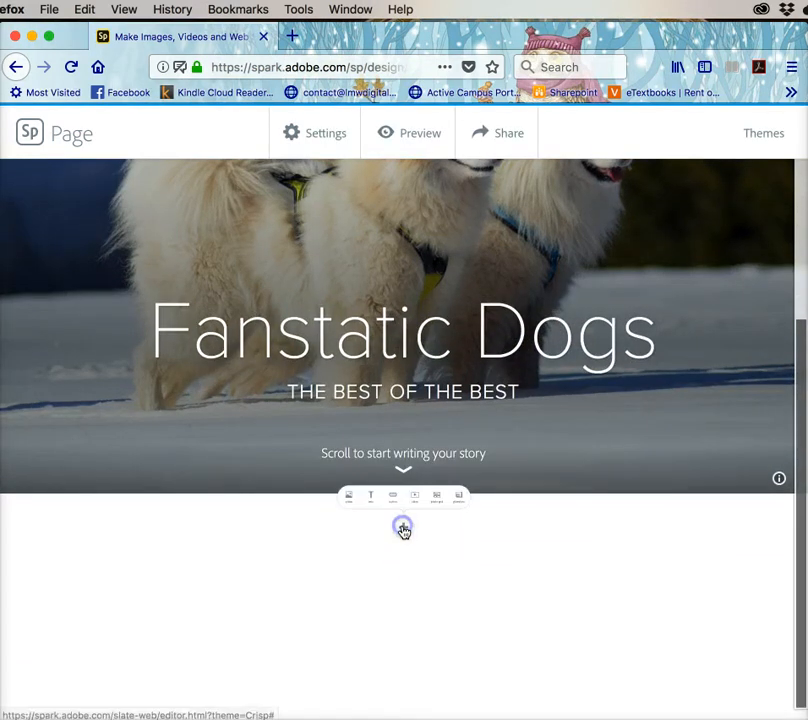
pyautogui.click(296, 458)
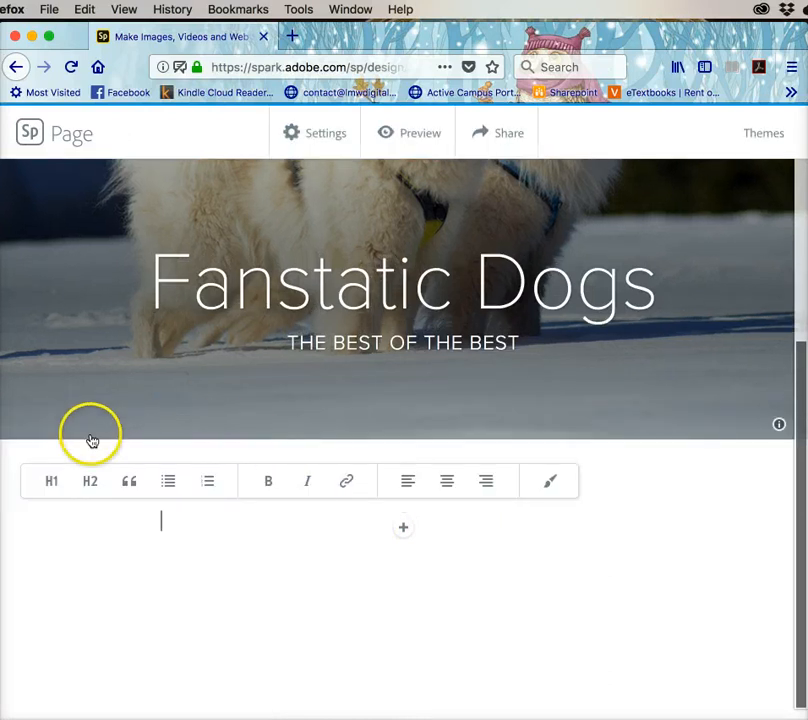
pyautogui.click(49, 482)
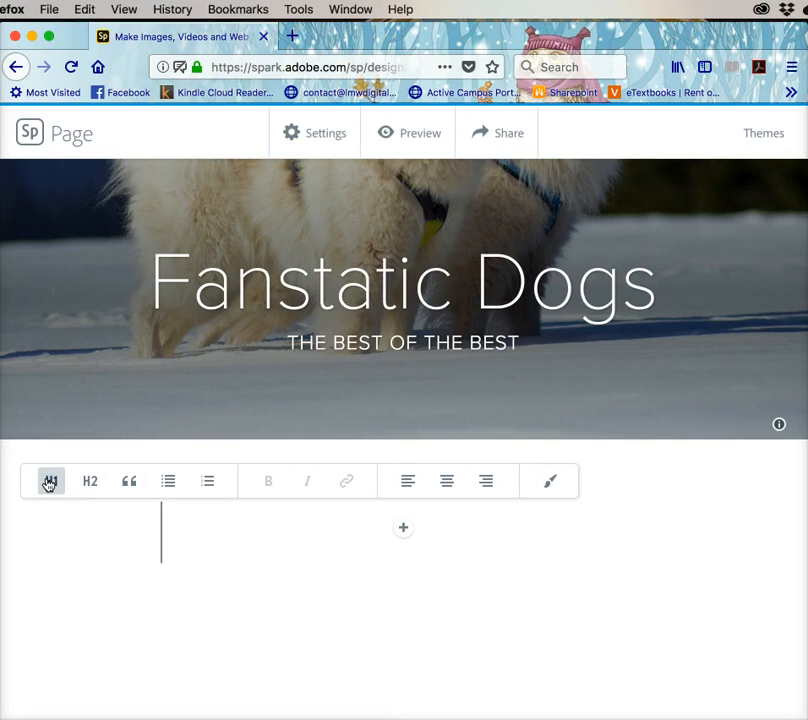
pyautogui.write('Samyoed')
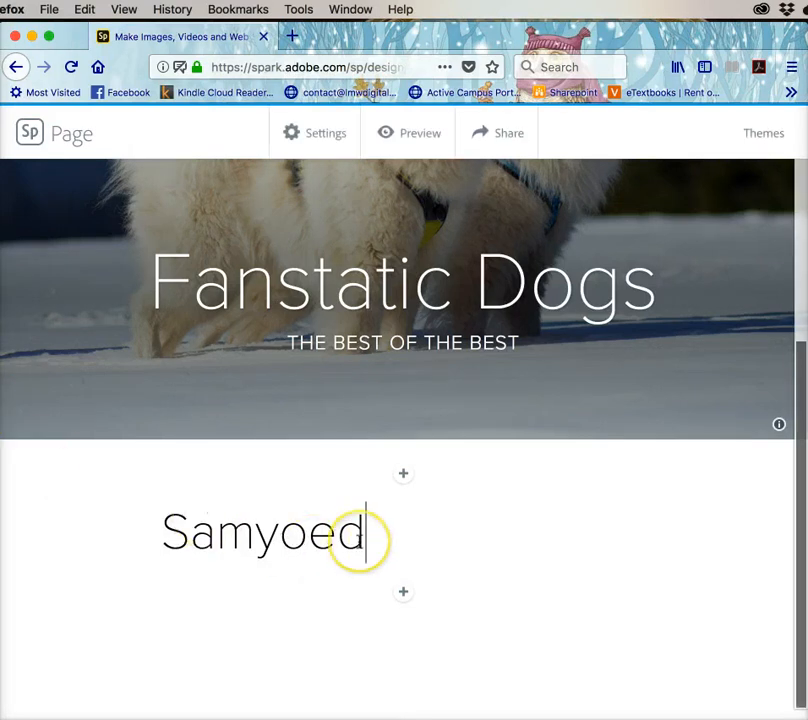
pyautogui.press('BackSpace')
pyautogui.press('BackSpace')
pyautogui.press('BackSpace')
pyautogui.press('BackSpace')
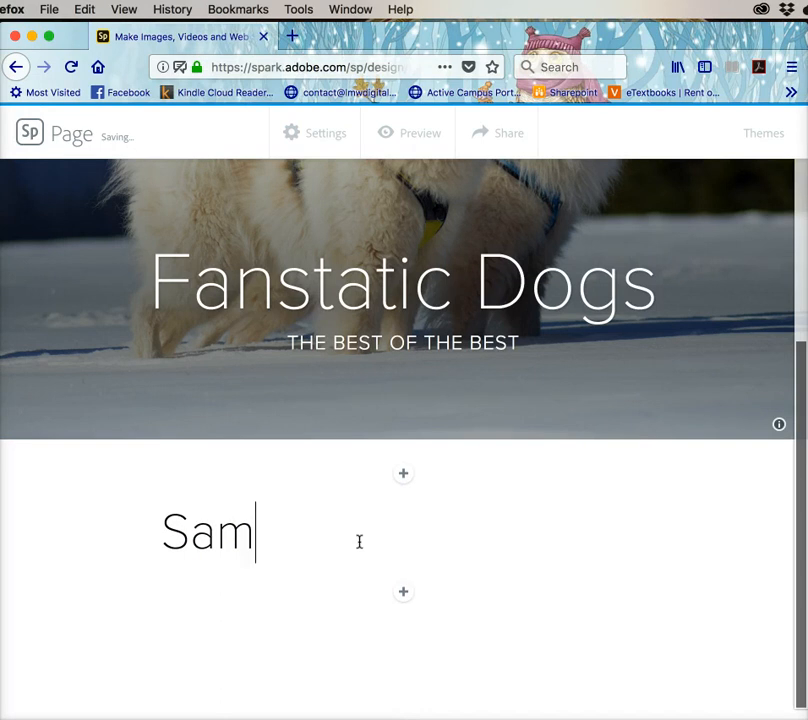
pyautogui.write('oyed')
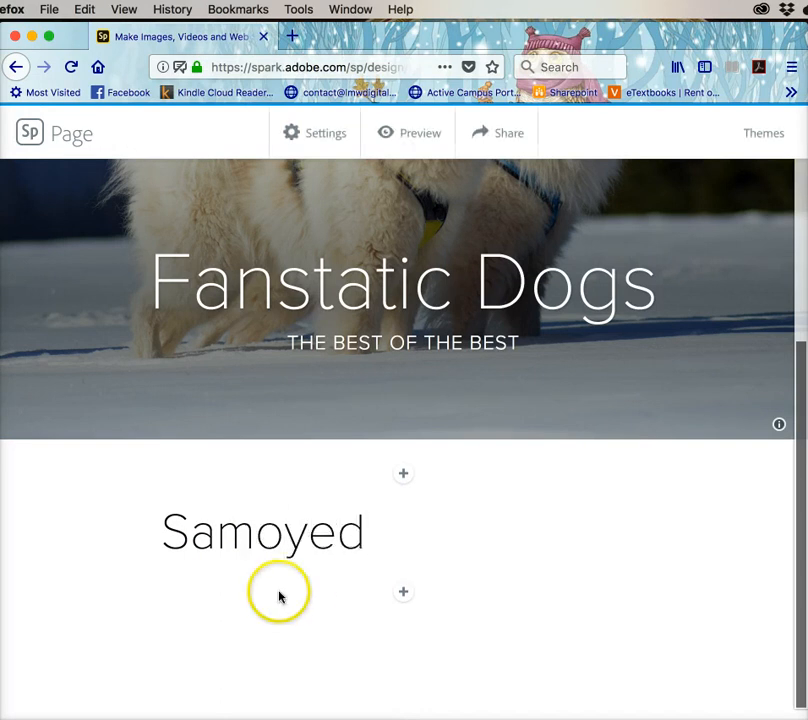
# Center the Samoyed heading on the page.
pyautogui.click(302, 530)
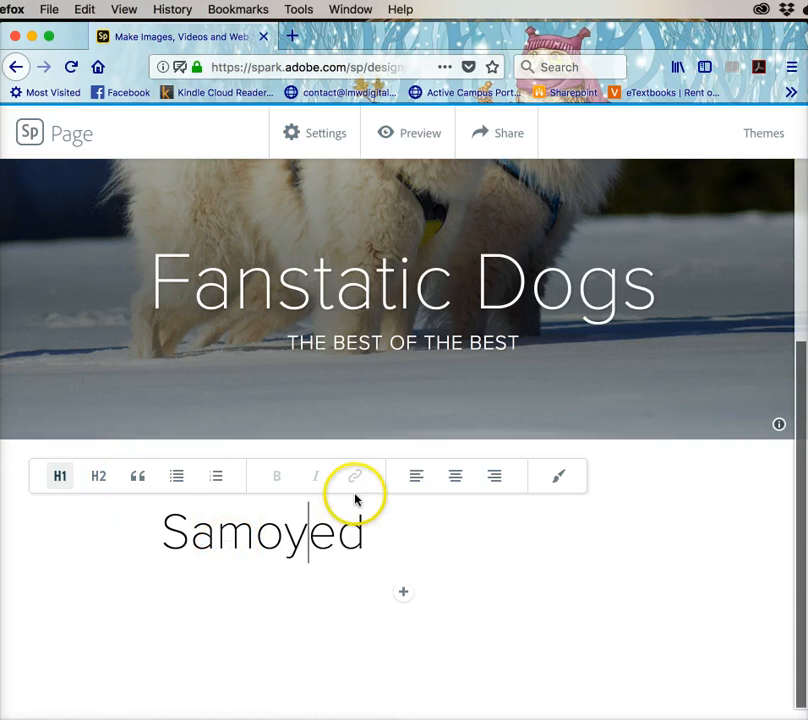
pyautogui.click(454, 481)
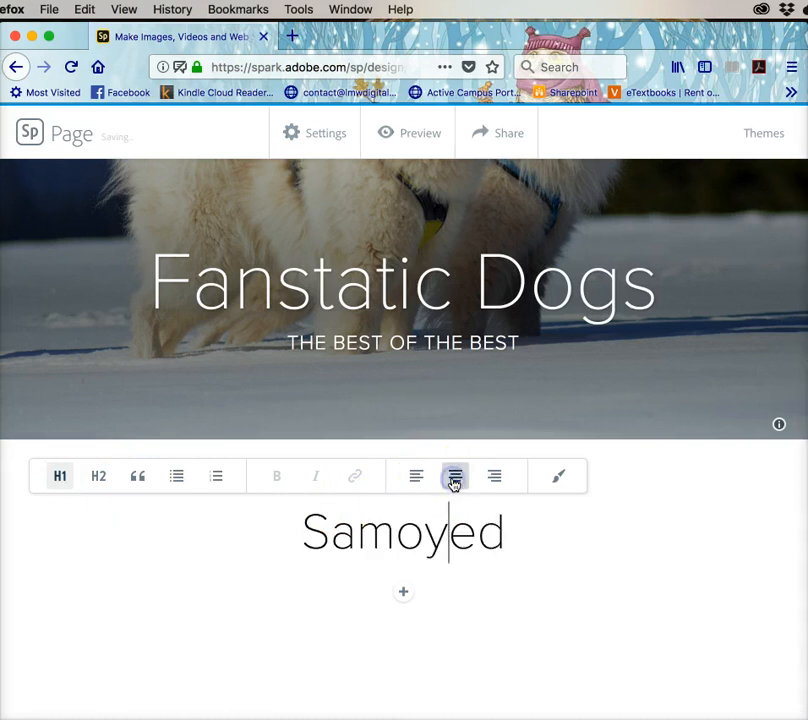
pyautogui.click(527, 354)
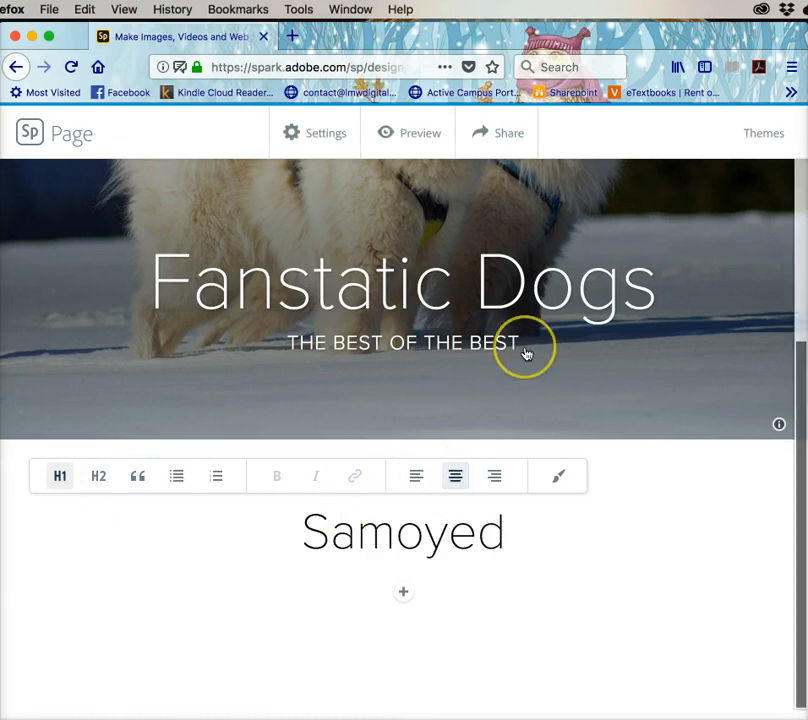
# Browse the available themes and apply the Trek theme to the page.
pyautogui.scroll(3, 527, 354)
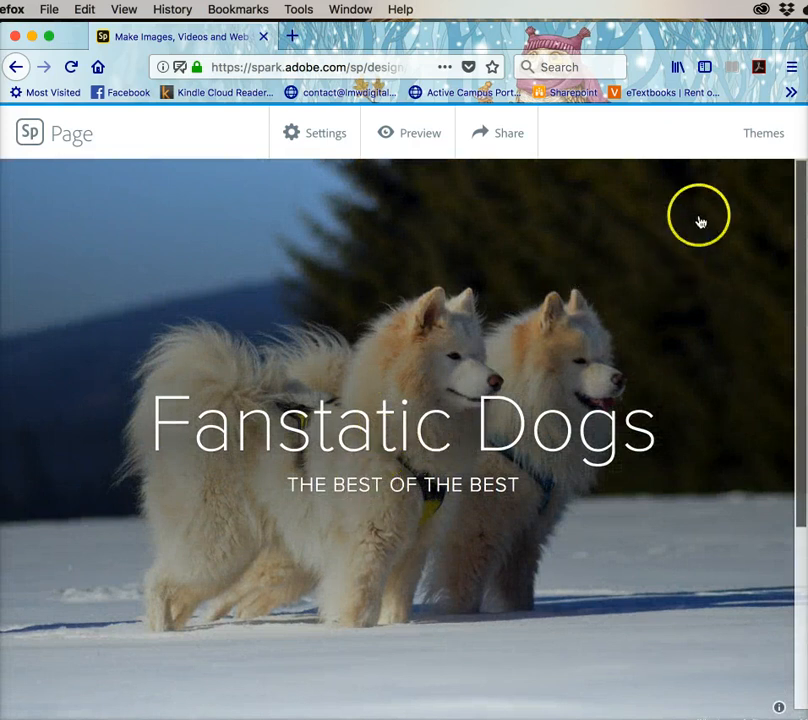
pyautogui.click(765, 135)
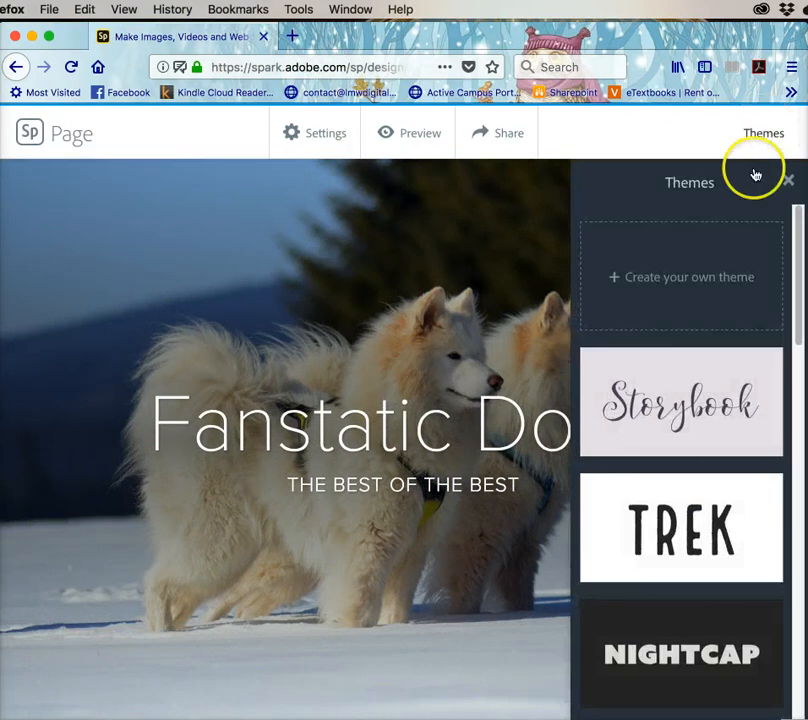
pyautogui.scroll(-2, 690, 435)
pyautogui.scroll(-6, 690, 437)
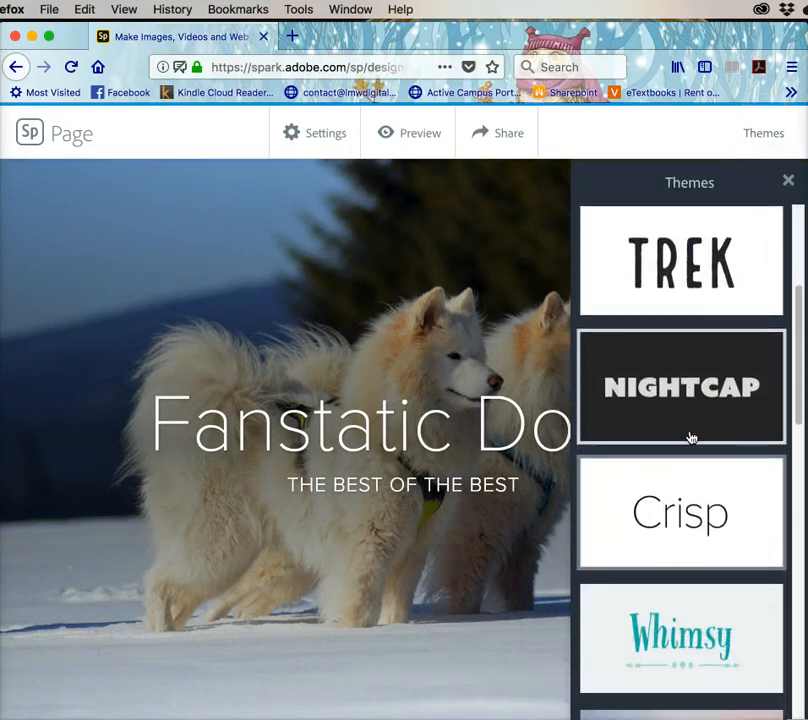
pyautogui.scroll(3, 690, 437)
pyautogui.scroll(2, 690, 437)
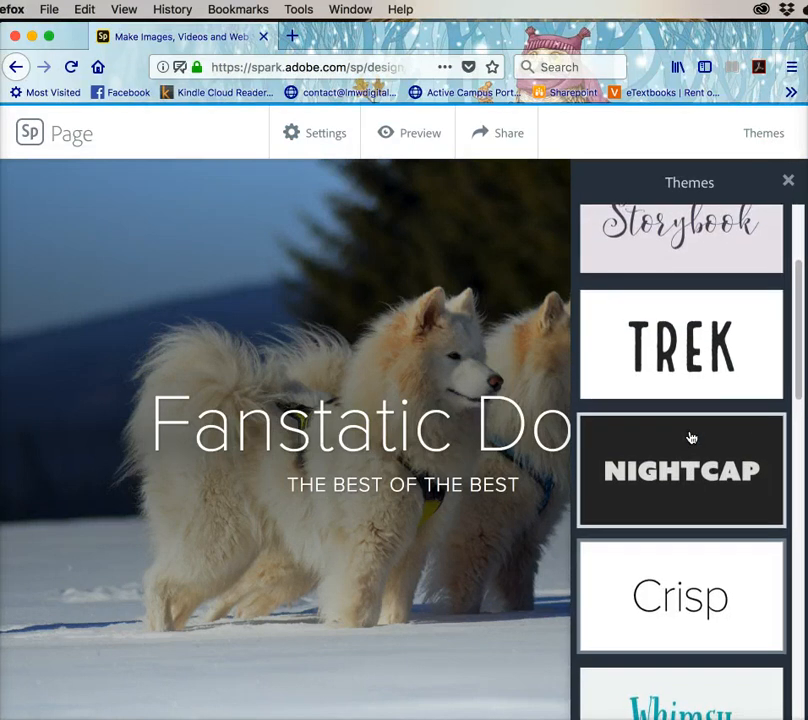
pyautogui.scroll(-8, 690, 437)
pyautogui.scroll(-10, 690, 437)
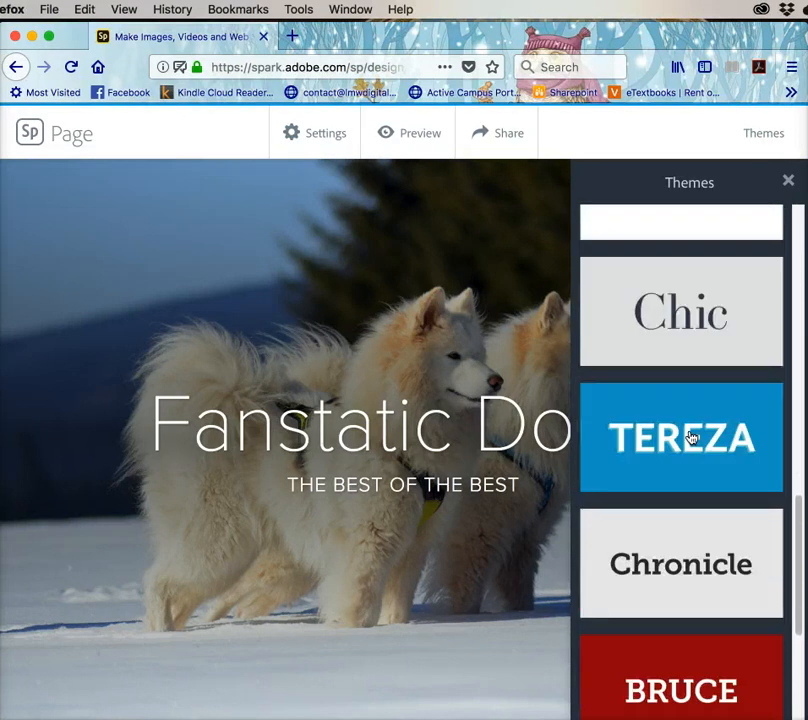
pyautogui.scroll(12, 690, 437)
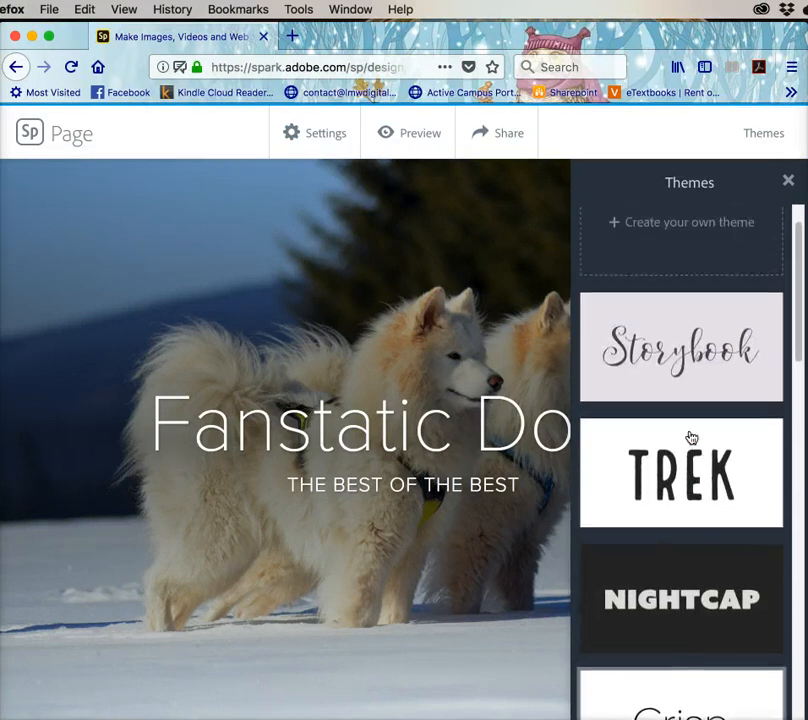
pyautogui.click(656, 530)
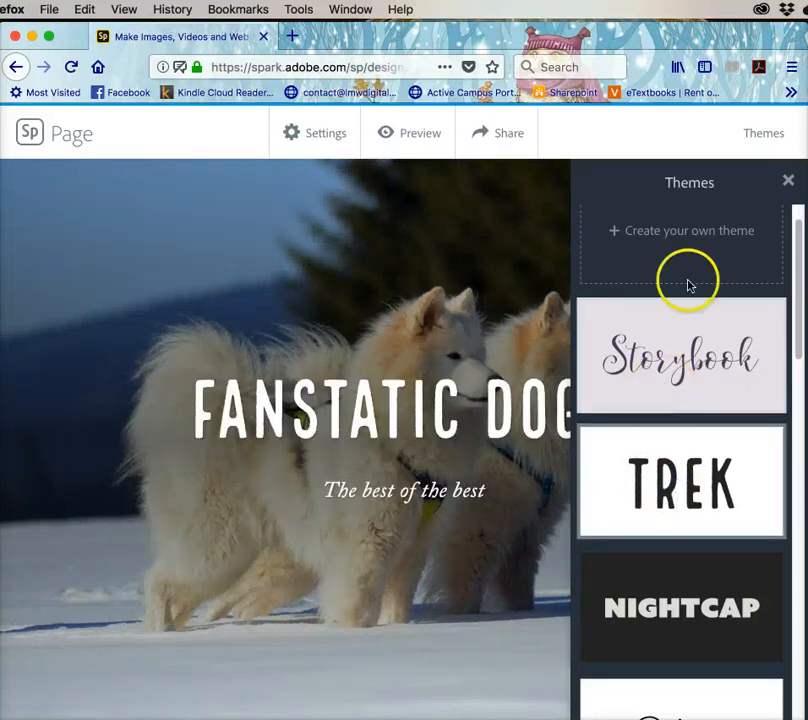
pyautogui.click(790, 183)
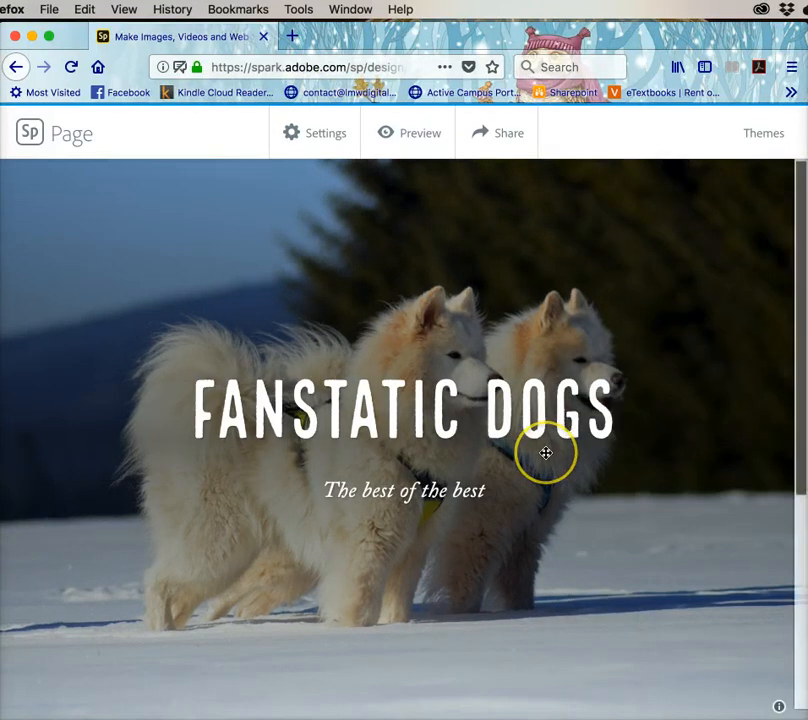
# Insert a photo grid below the Samoyed heading, using the free photo results for Samoyed as its source.
pyautogui.scroll(-5, 545, 453)
pyautogui.scroll(5, 545, 453)
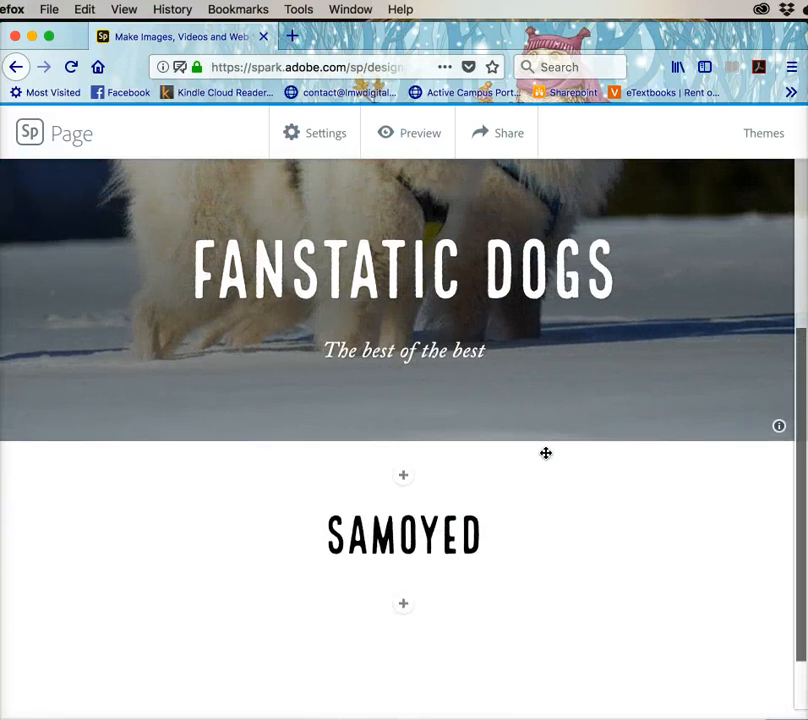
pyautogui.scroll(-4, 545, 453)
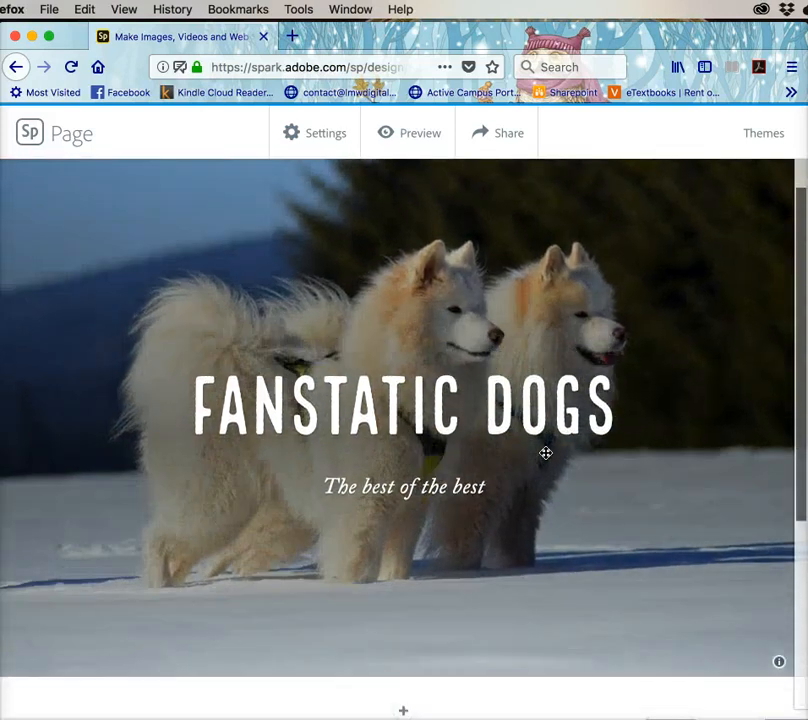
pyautogui.scroll(-1, 545, 453)
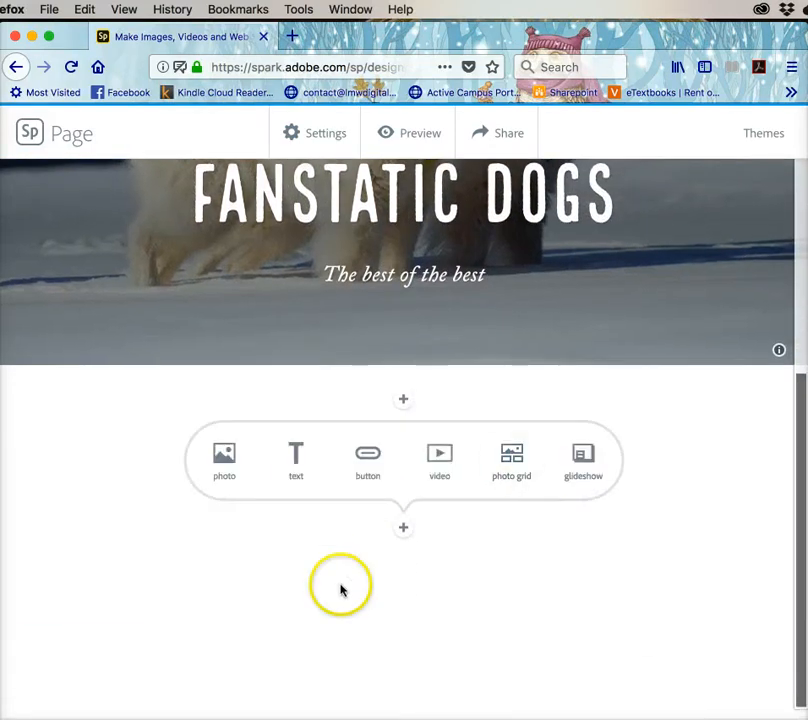
pyautogui.click(88, 444)
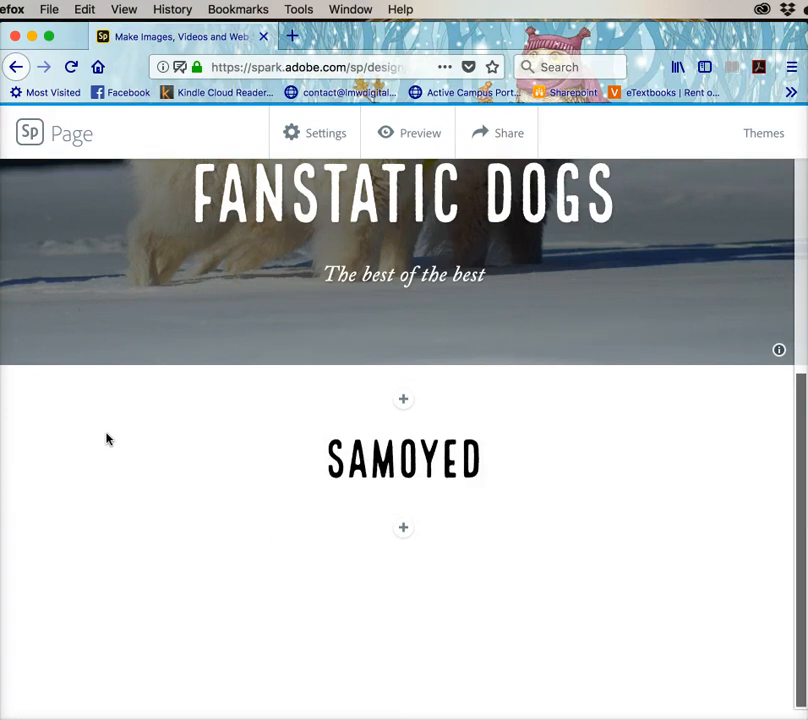
pyautogui.click(404, 531)
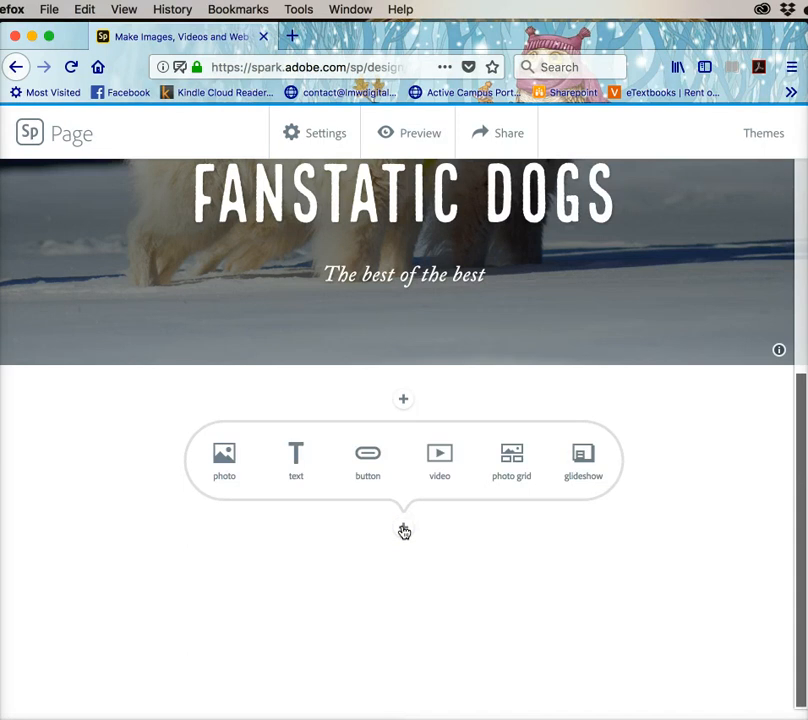
pyautogui.click(518, 462)
pyautogui.click(512, 459)
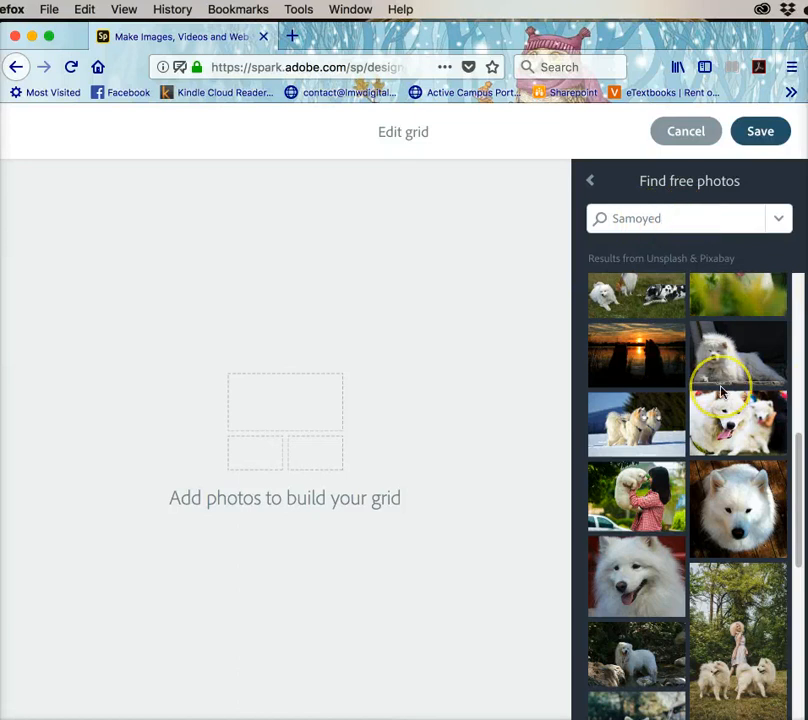
# Add the close-up of a Samoyed's face and the photo of a woman with two Samoyeds to the grid.
pyautogui.scroll(-3, 720, 390)
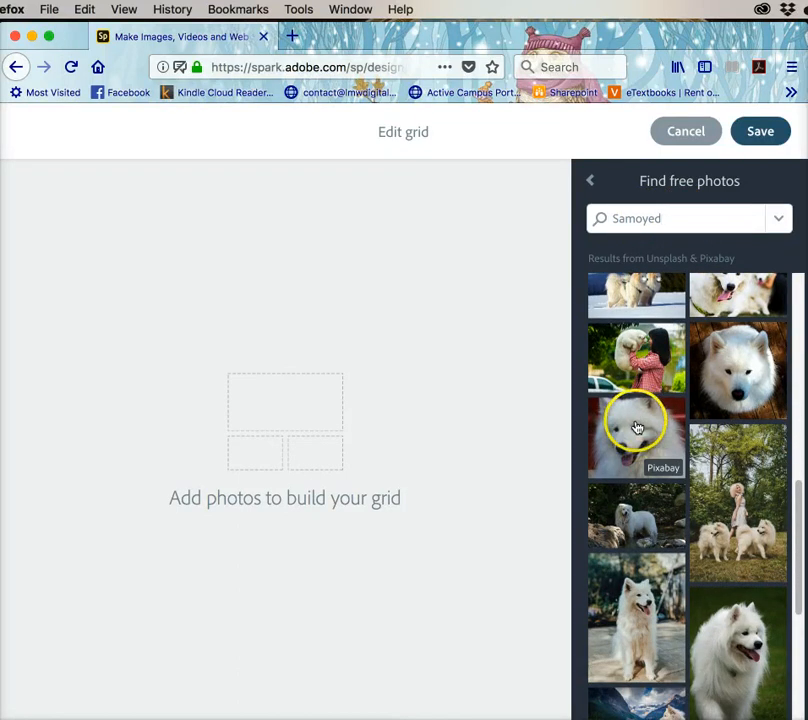
pyautogui.click(637, 427)
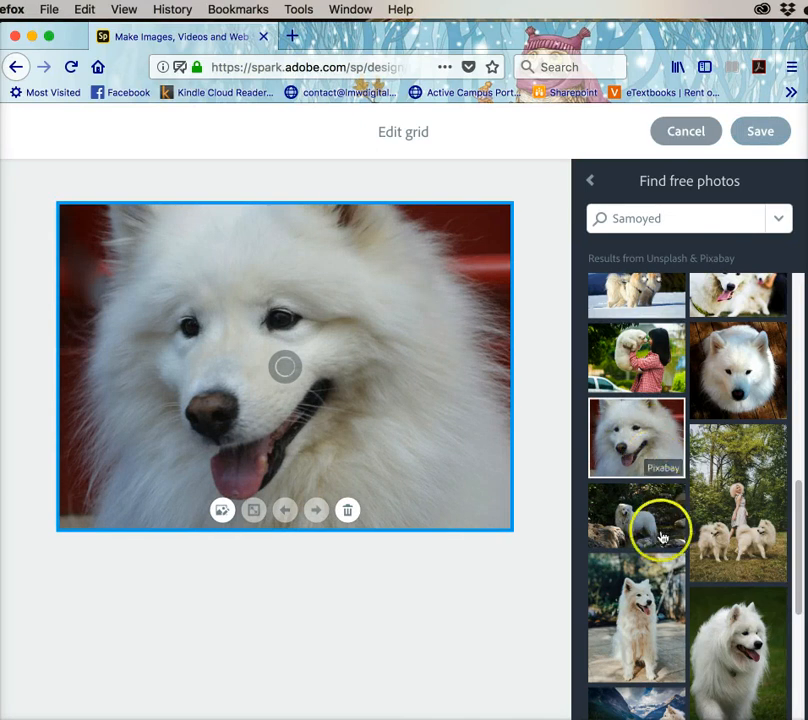
pyautogui.click(738, 537)
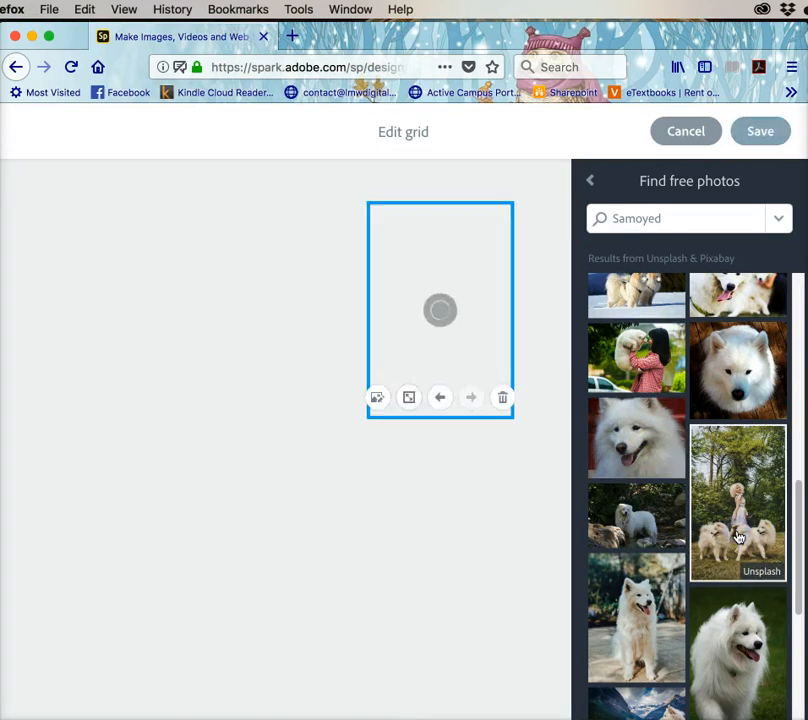
# Try the photo of a Samoyed standing in dark water as the third grid photo, and remove it from the grid.
pyautogui.scroll(-5, 633, 535)
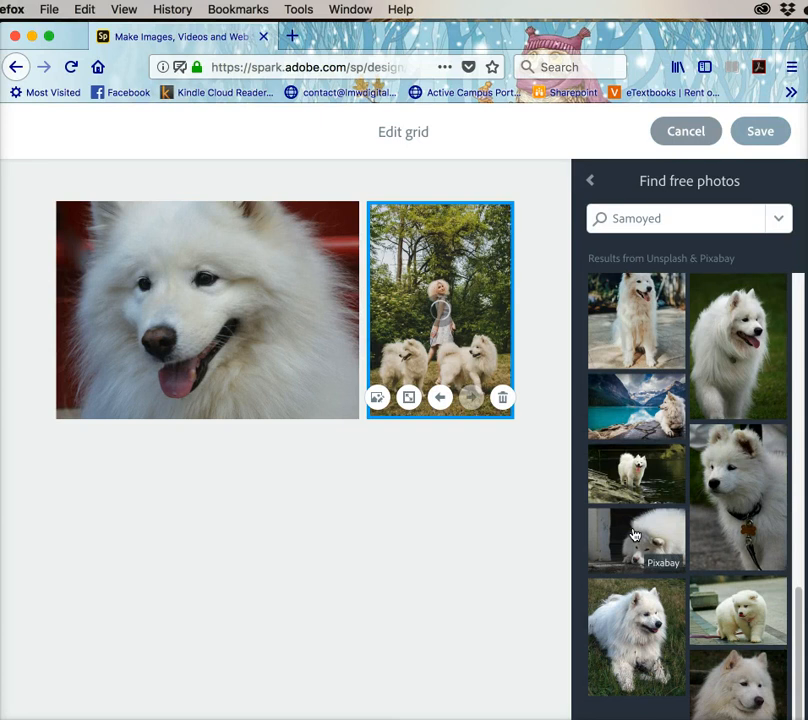
pyautogui.click(642, 587)
pyautogui.scroll(2, 672, 589)
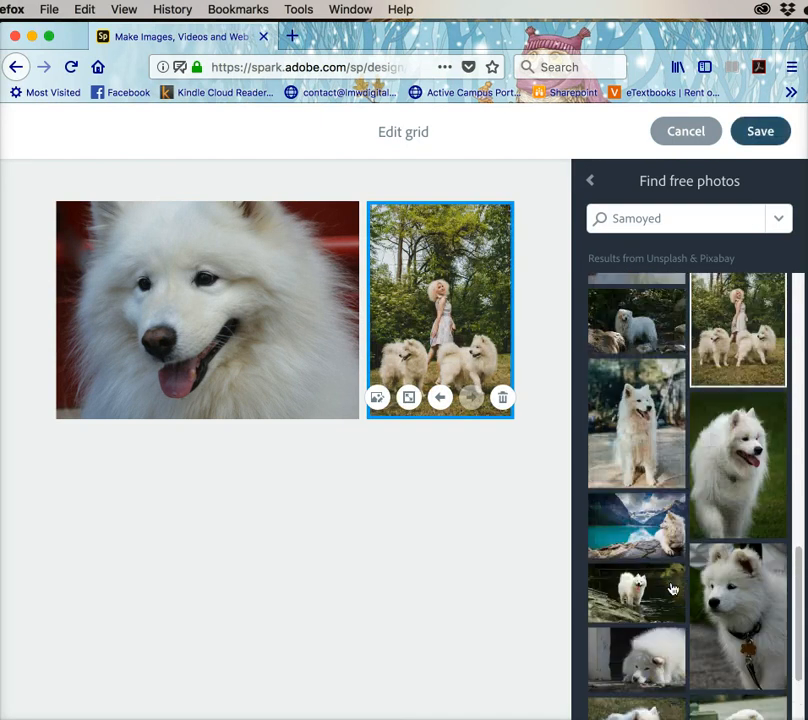
pyautogui.scroll(-2, 672, 589)
pyautogui.scroll(1, 672, 589)
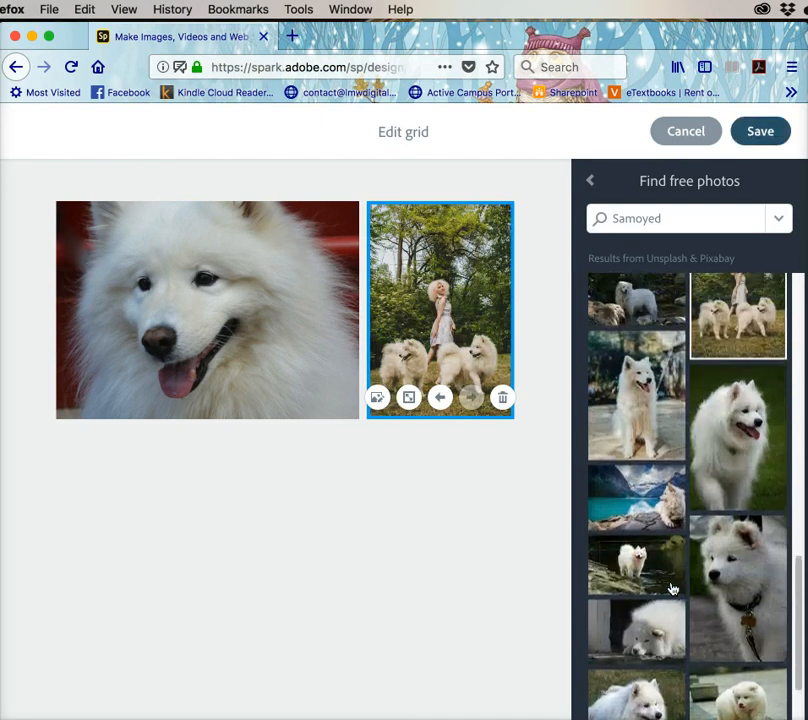
pyautogui.click(627, 565)
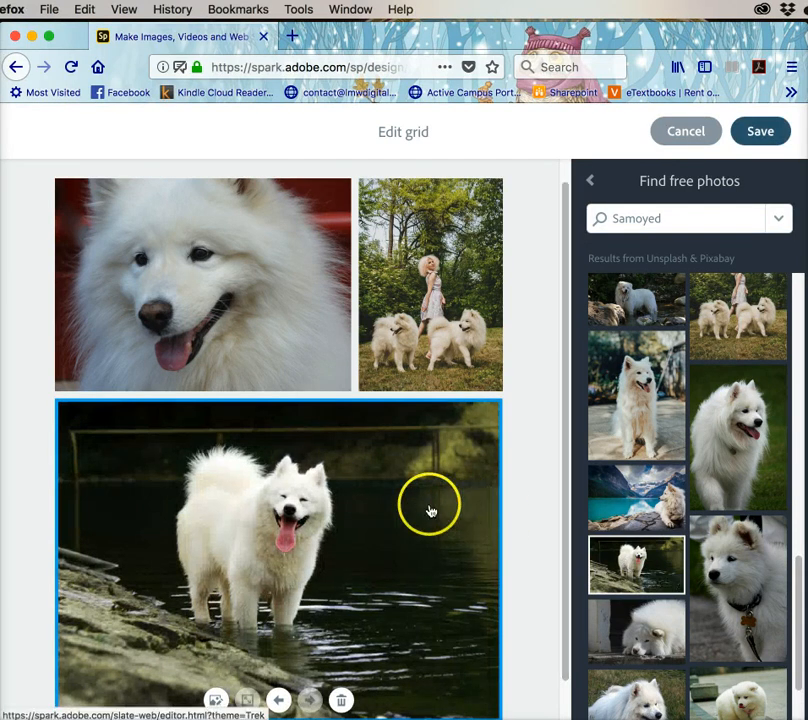
pyautogui.click(342, 702)
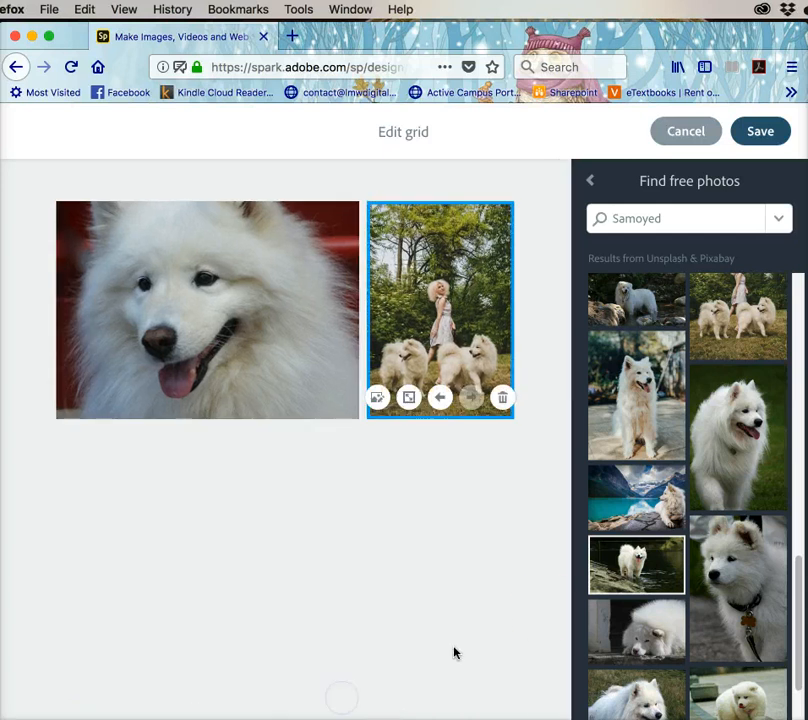
# Add the photo of a Samoyed beside a turquoise mountain lake to the grid, and save the grid to the page.
pyautogui.click(646, 511)
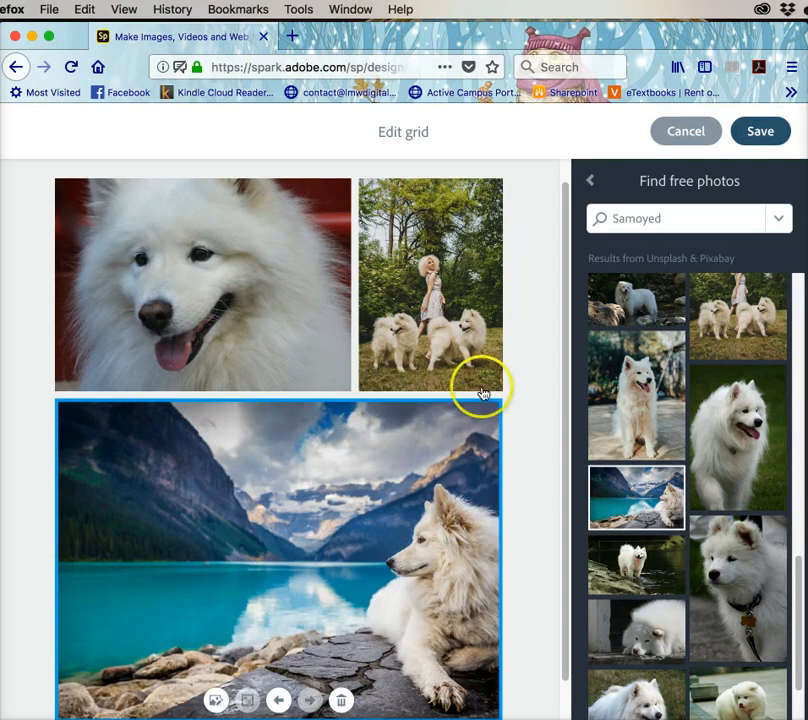
pyautogui.click(760, 133)
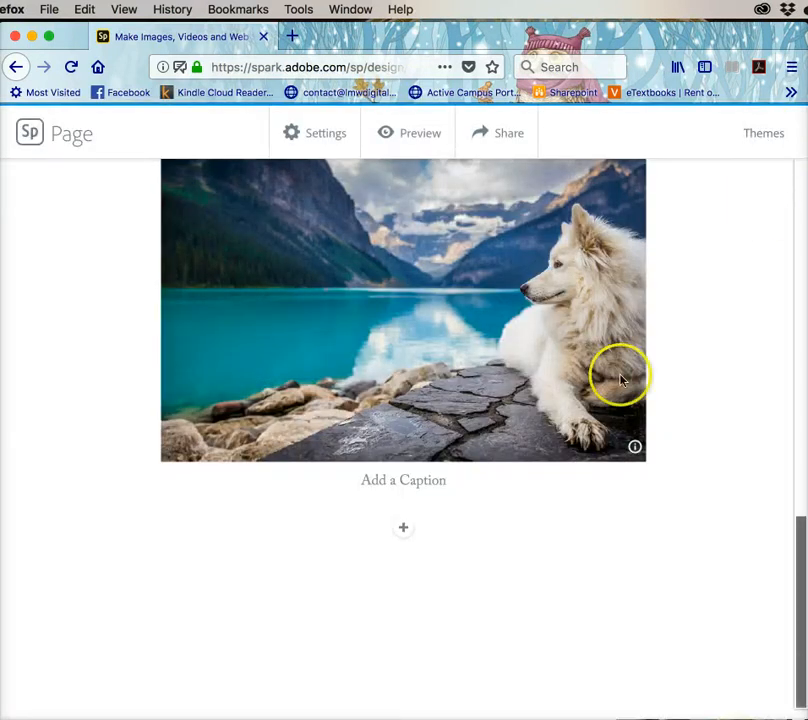
pyautogui.scroll(2, 473, 464)
pyautogui.scroll(3, 473, 464)
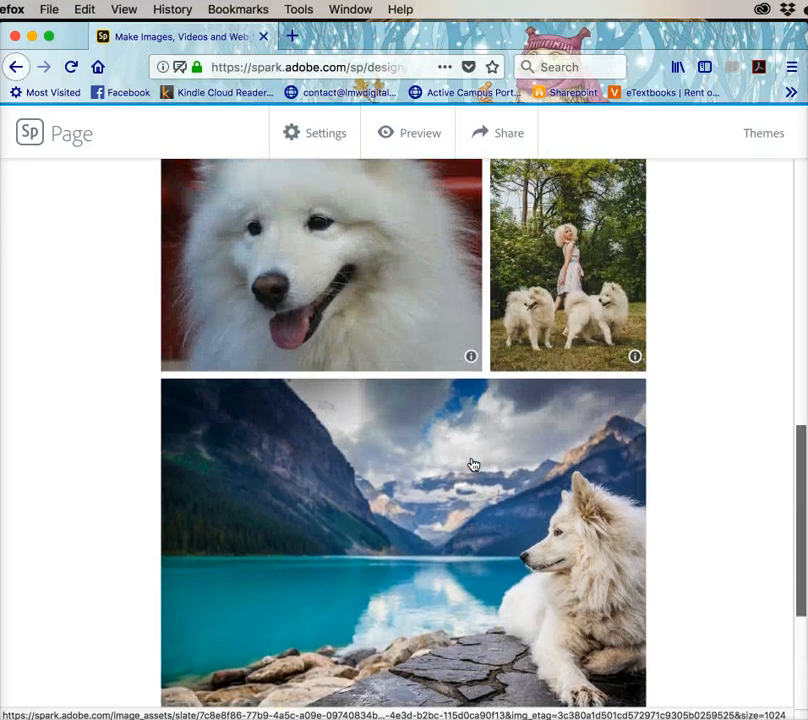
# Caption the Samoyed photo grid "Samoyeds are Nordic dogs".
pyautogui.scroll(-5, 473, 464)
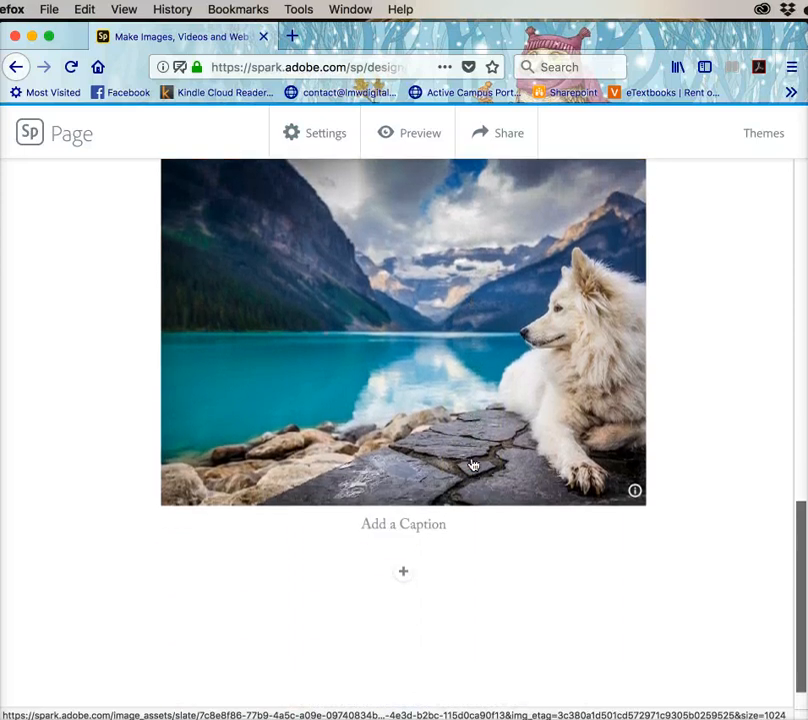
pyautogui.click(408, 524)
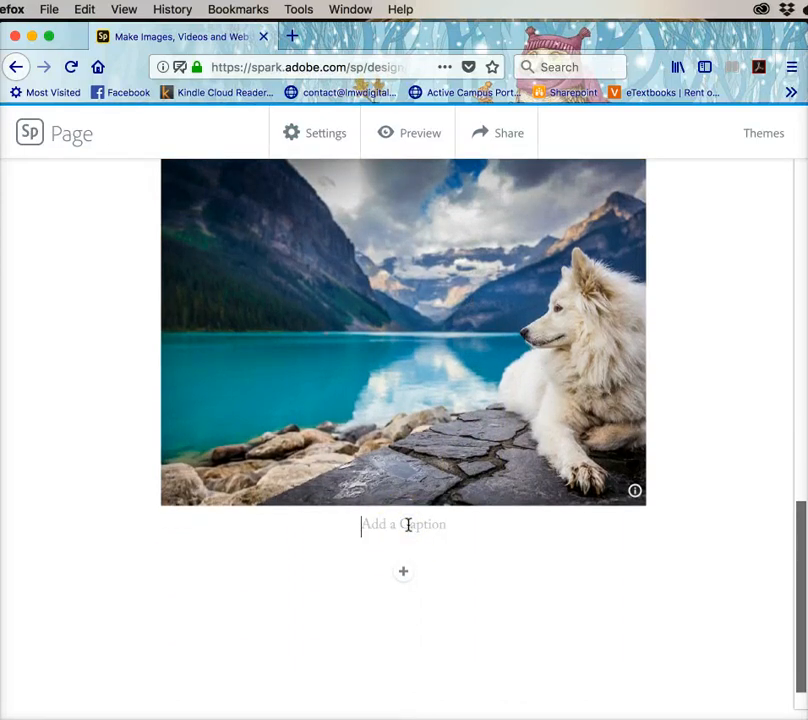
pyautogui.write('Samoye')
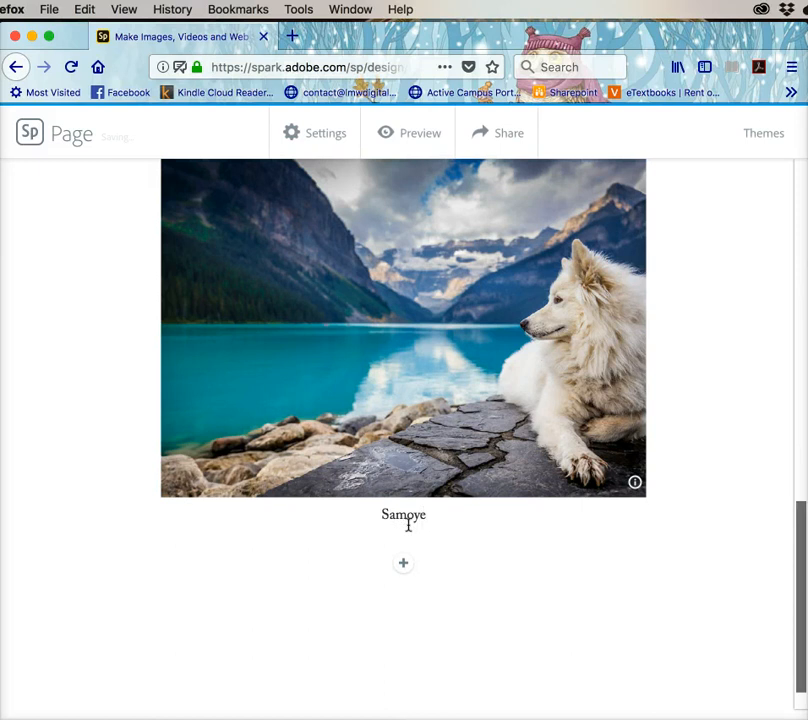
pyautogui.write('ds are ')
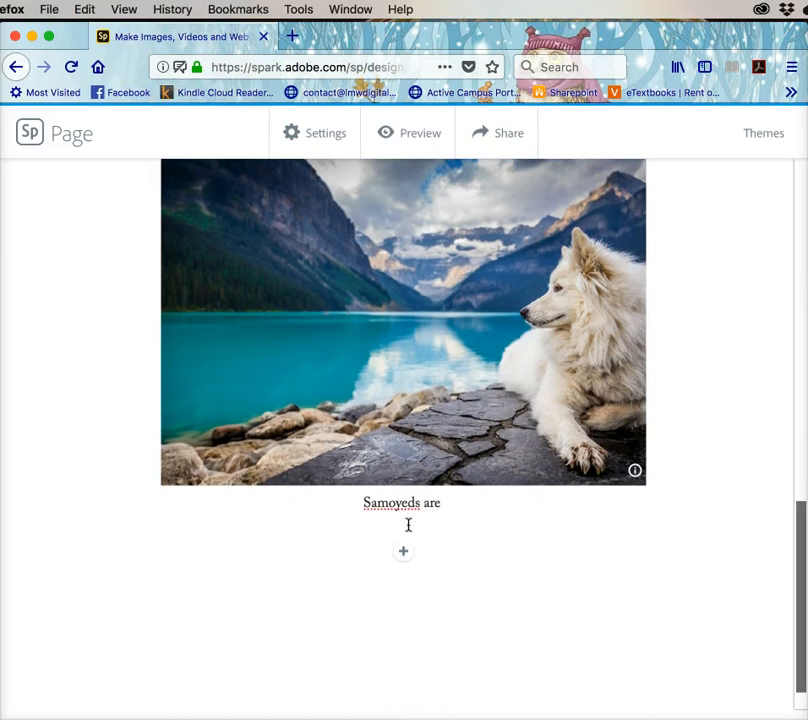
pyautogui.write('Nordic dog')
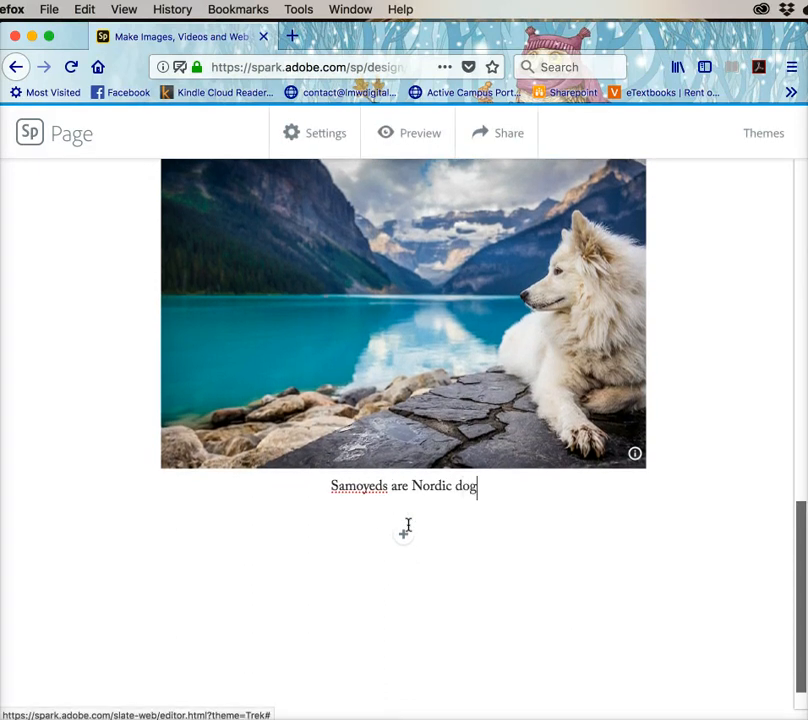
pyautogui.write('s')
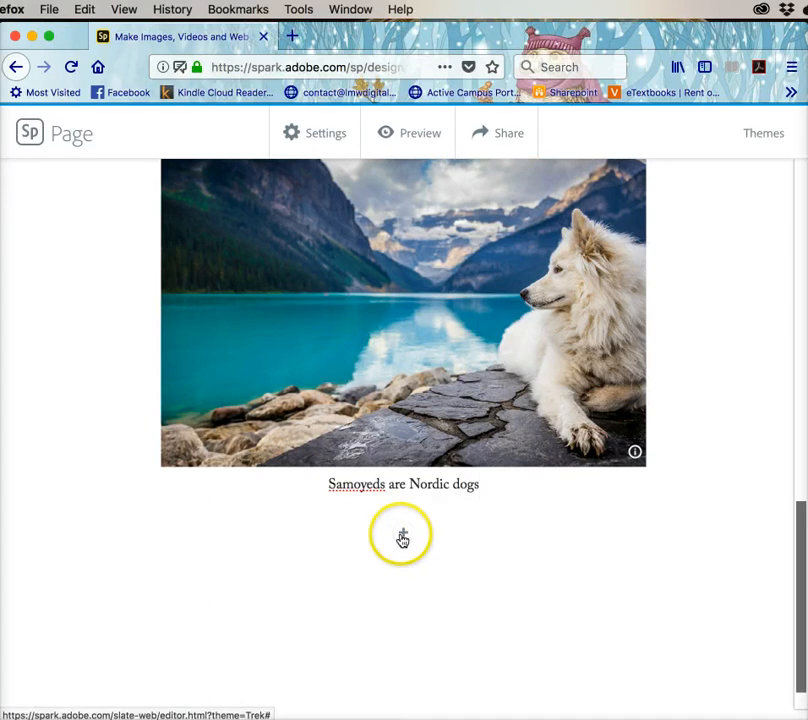
# Add the H1 heading "German Shepherd" below the captioned photo grid and center it.
pyautogui.click(402, 536)
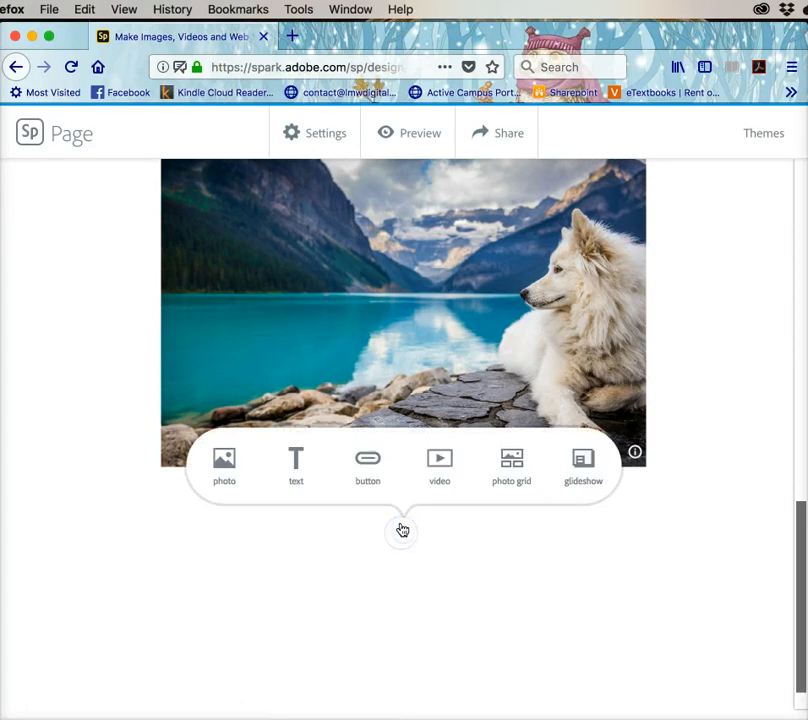
pyautogui.click(296, 468)
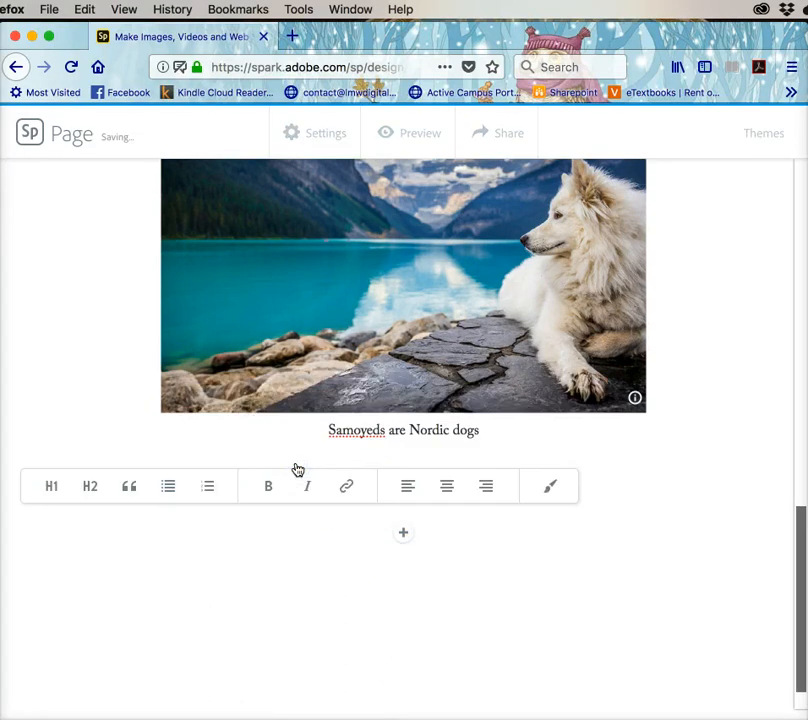
pyautogui.click(51, 489)
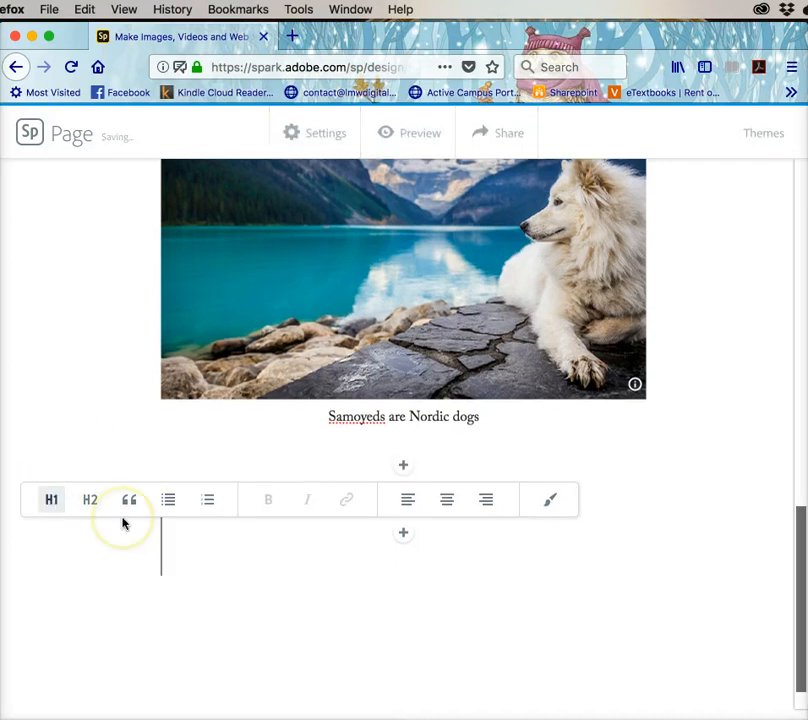
pyautogui.write('Germ')
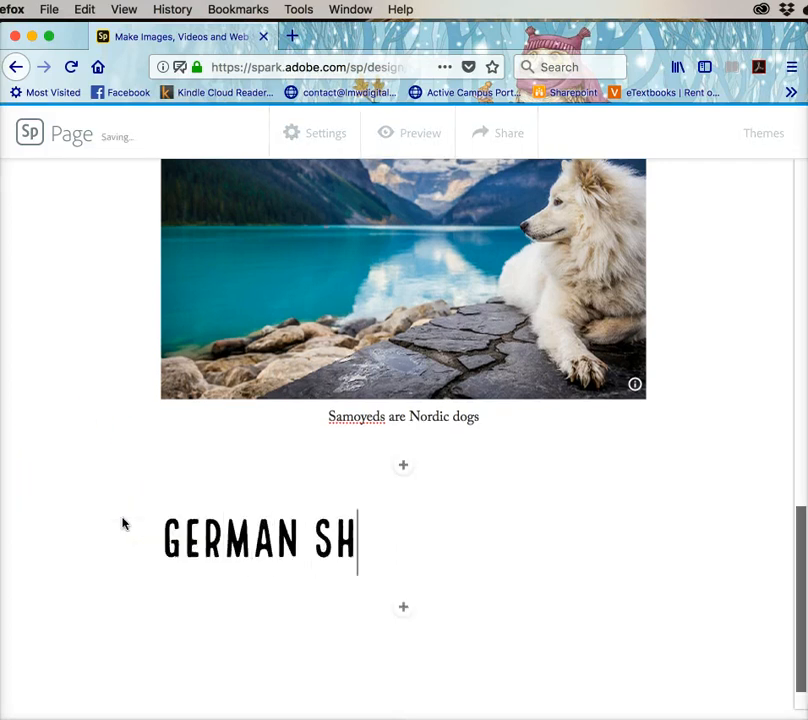
pyautogui.write('an Shepher')
pyautogui.click(127, 520)
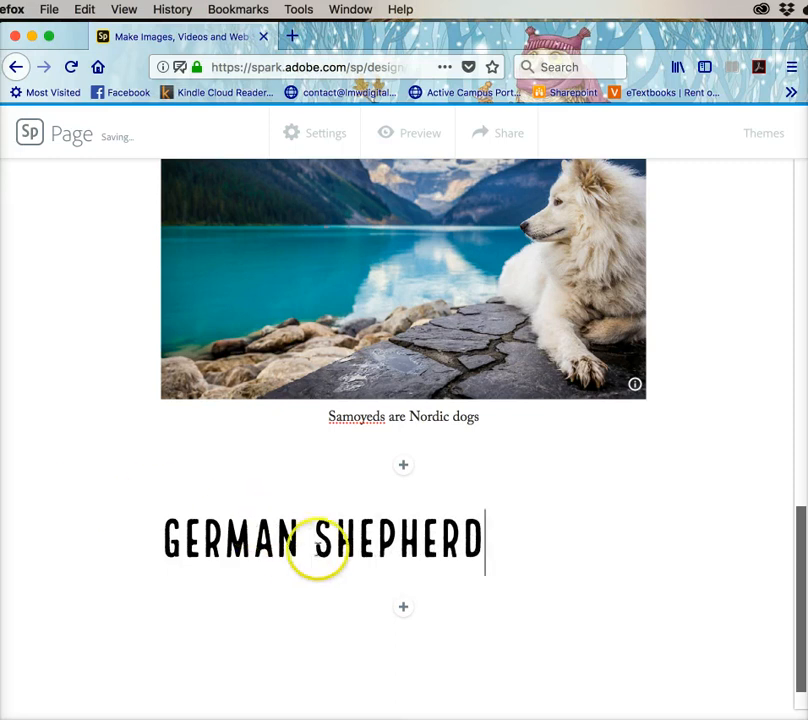
pyautogui.click(316, 545)
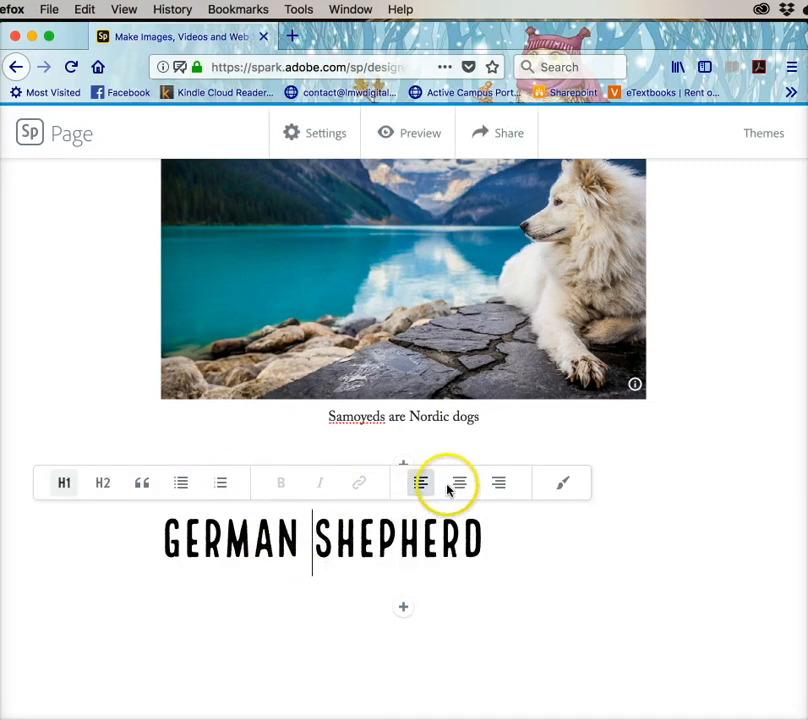
pyautogui.click(460, 484)
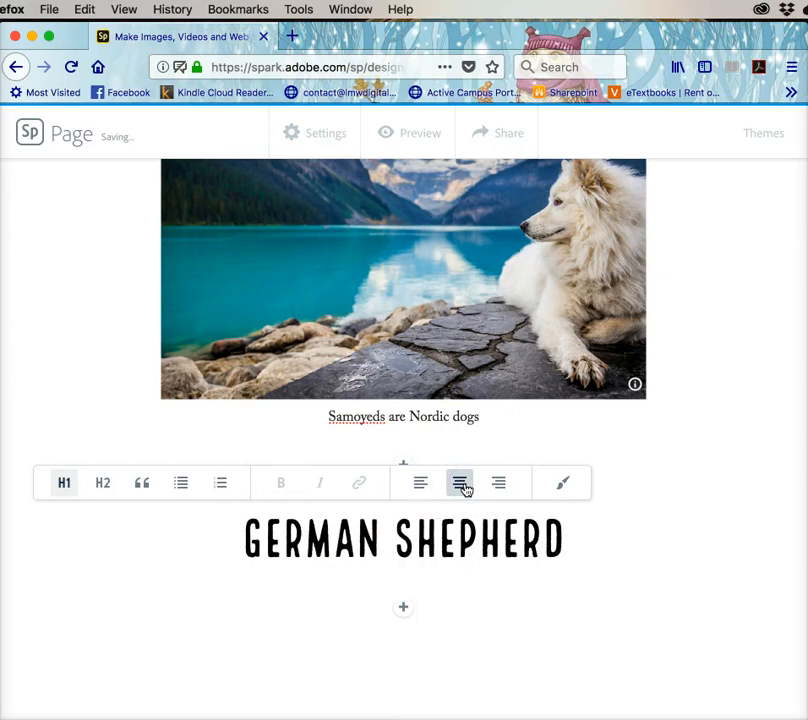
# Start a photo insertion below the German Shepherd heading and search the free photos for German Shepherd.
pyautogui.click(462, 631)
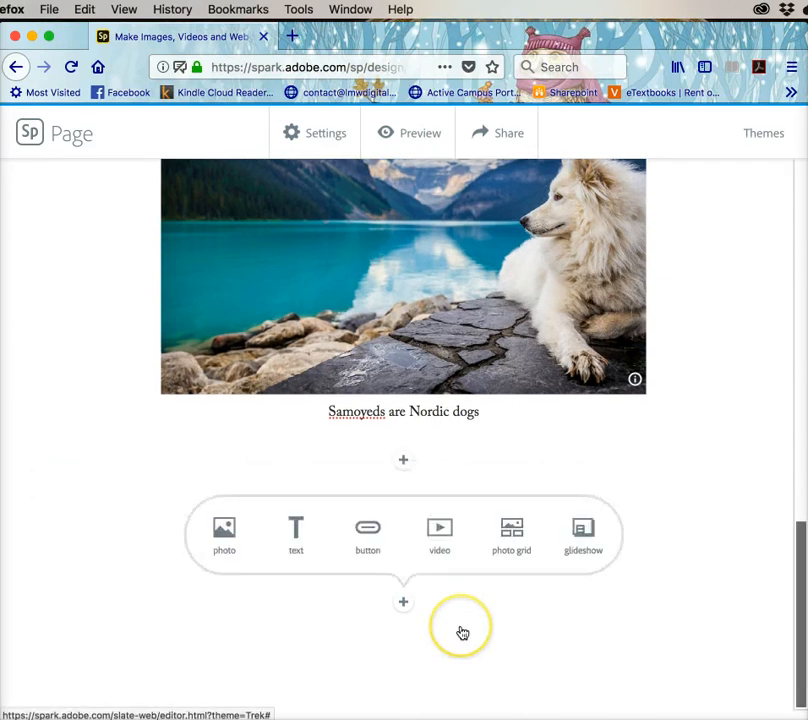
pyautogui.click(403, 604)
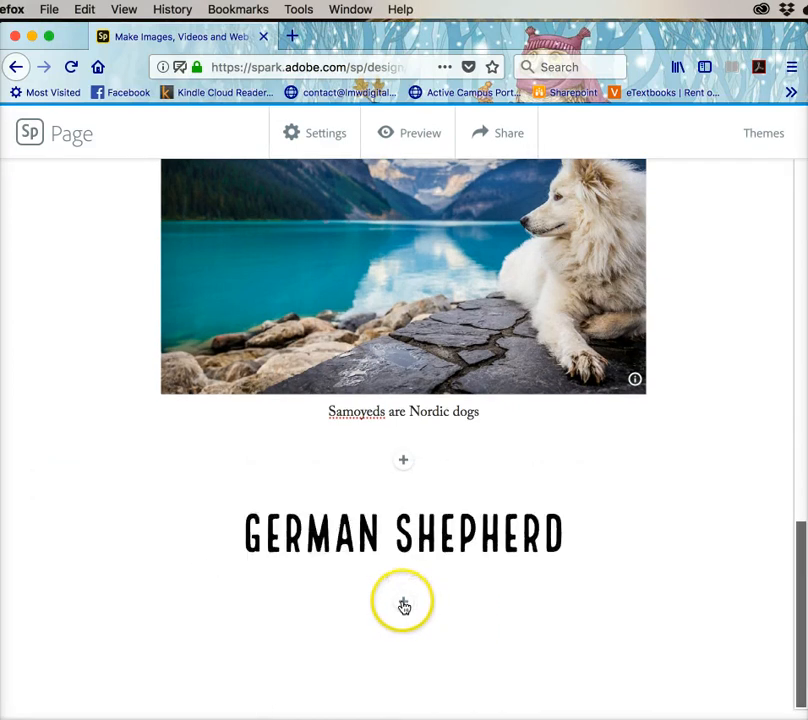
pyautogui.click(403, 604)
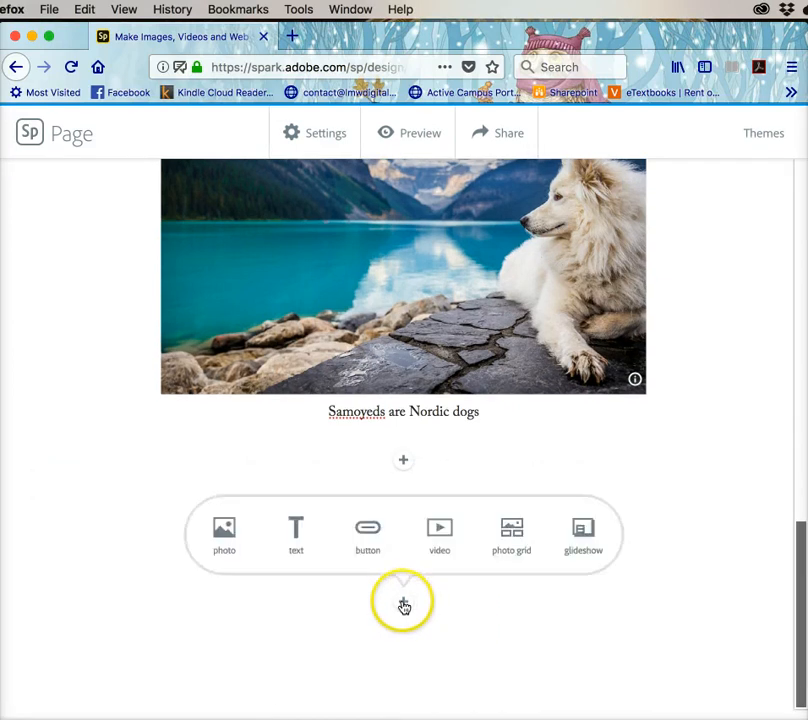
pyautogui.click(223, 533)
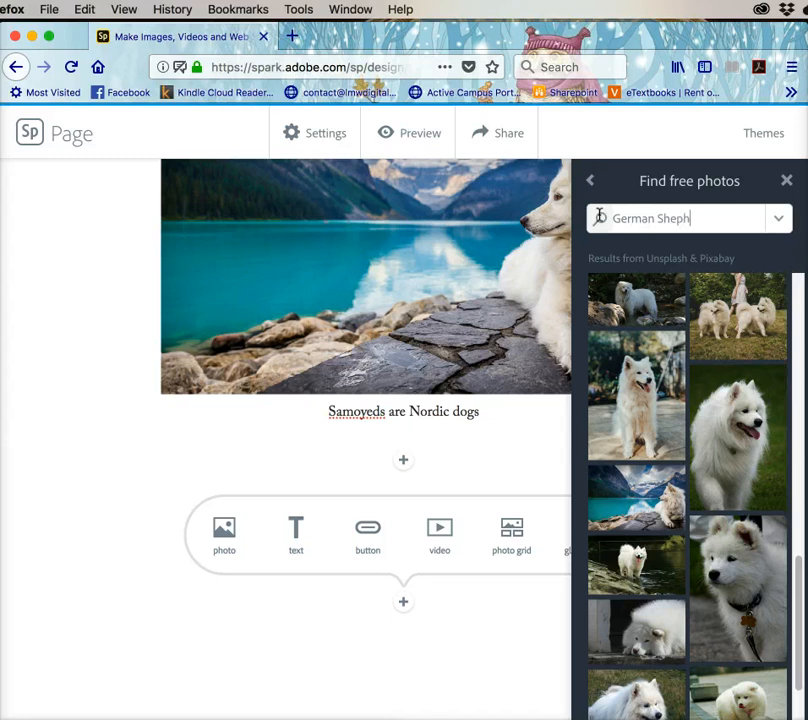
pyautogui.press('Return')
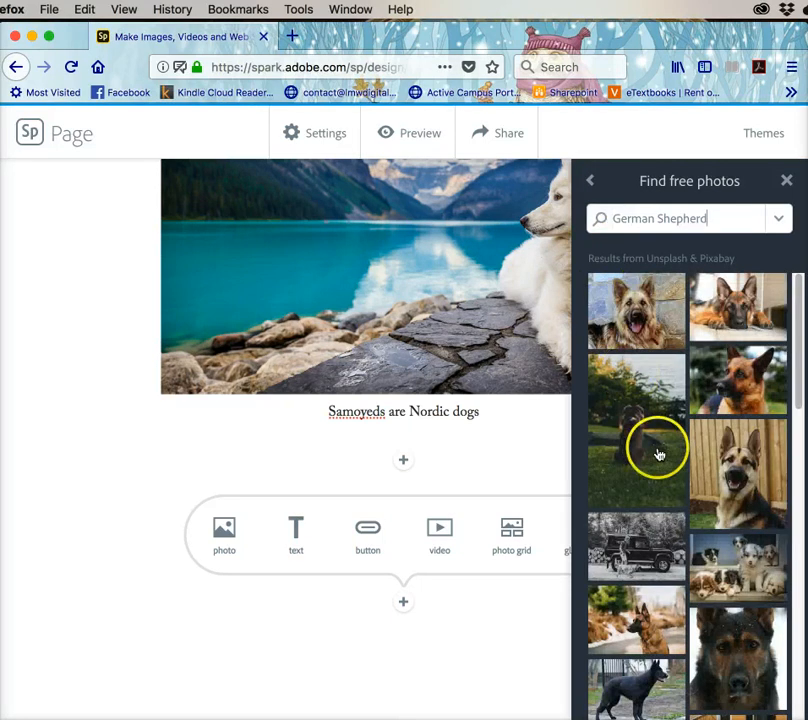
# Insert the photo of the long-haired German Shepherd lying on grass with its tongue out.
pyautogui.scroll(-1, 659, 455)
pyautogui.scroll(-3, 659, 455)
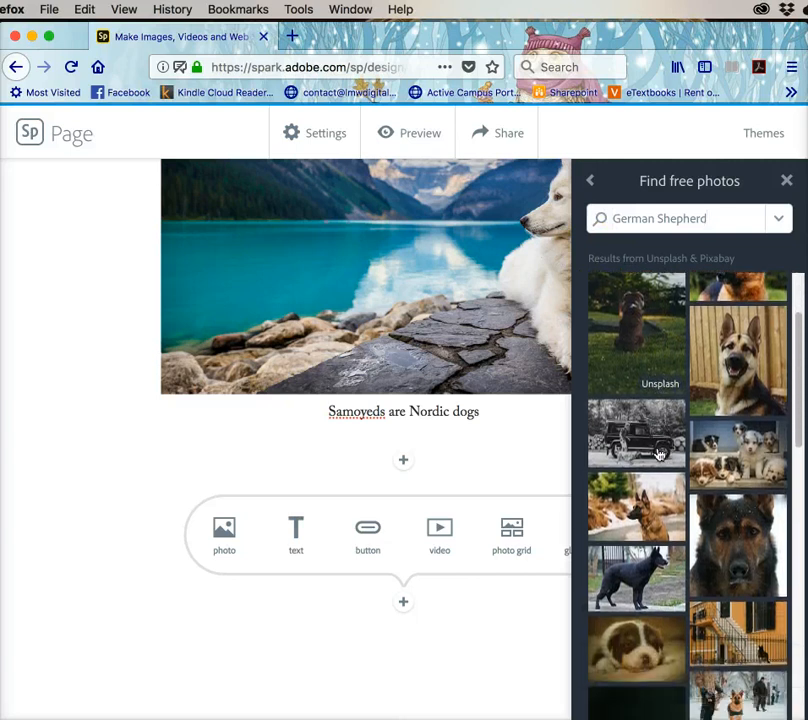
pyautogui.scroll(-5, 659, 455)
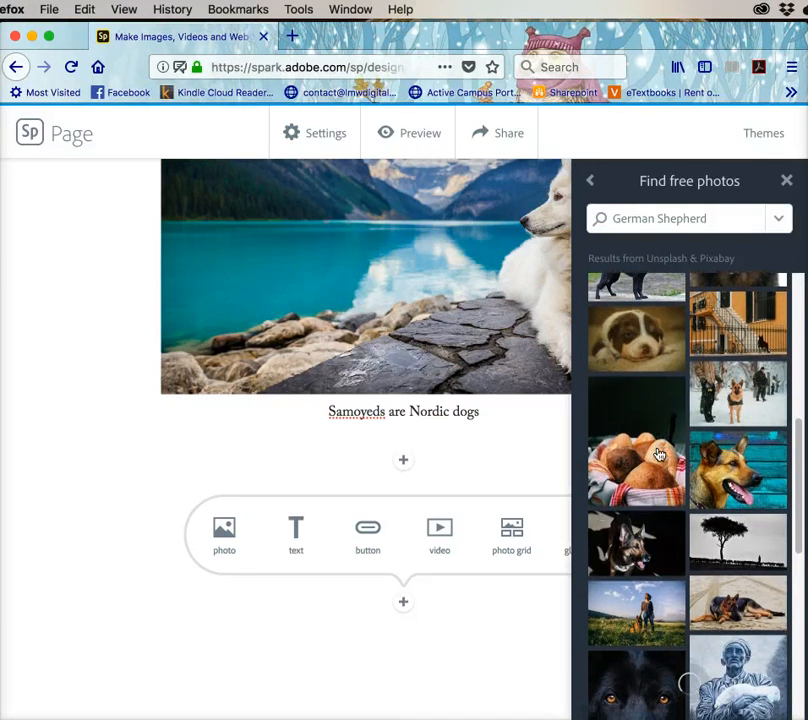
pyautogui.scroll(-7, 659, 455)
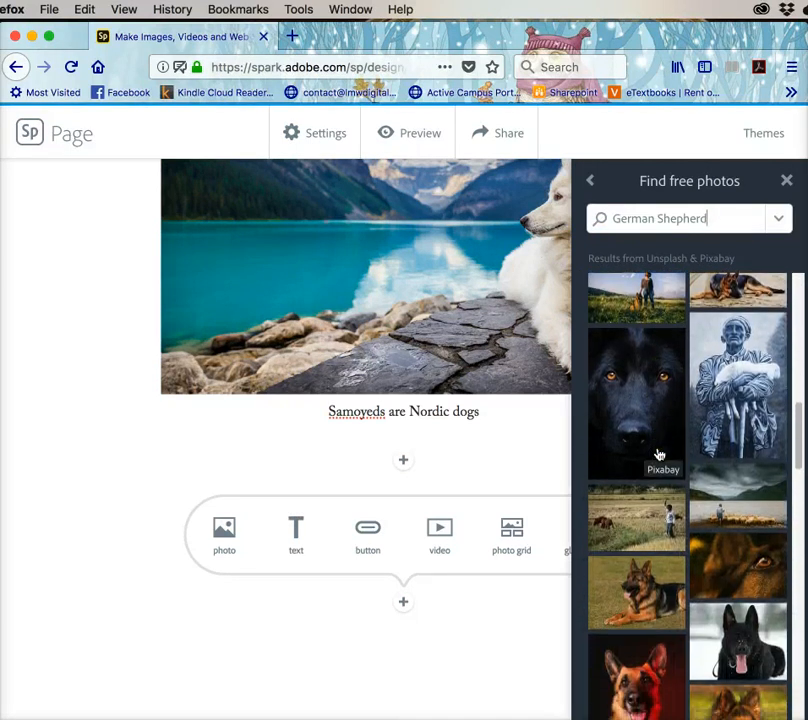
pyautogui.scroll(-2, 659, 455)
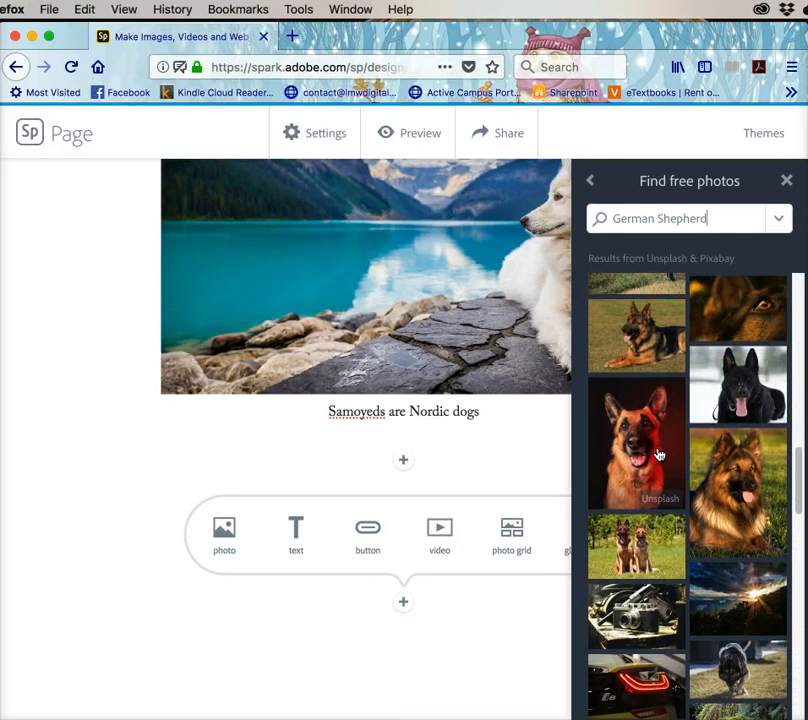
pyautogui.click(733, 499)
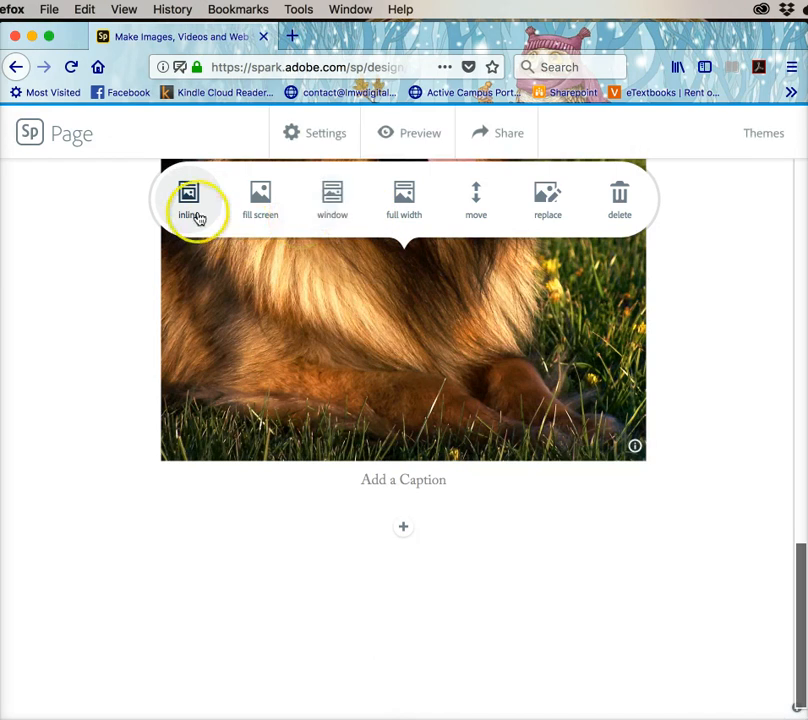
# Try the fill screen layout on the German Shepherd photo.
pyautogui.scroll(5, 92, 230)
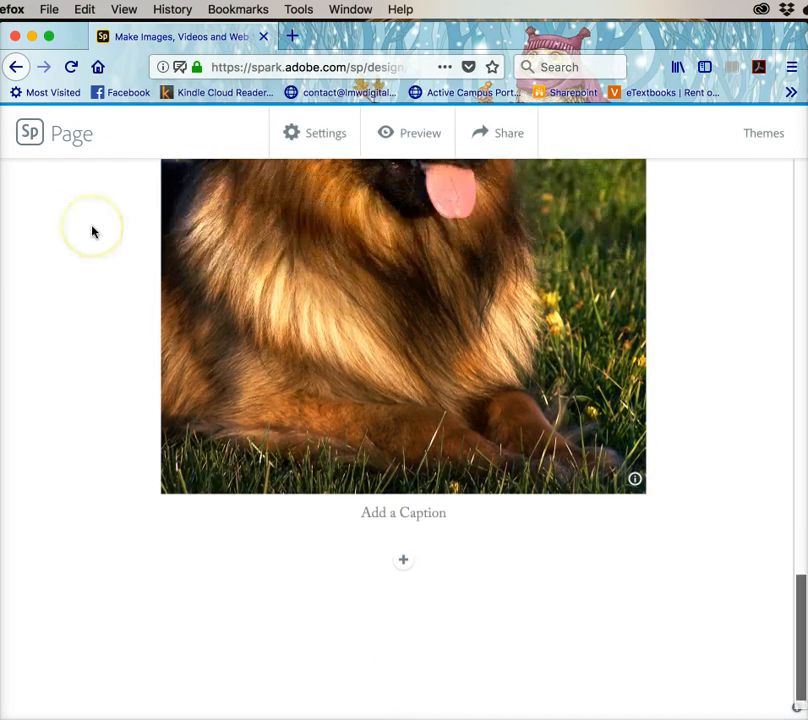
pyautogui.scroll(1, 92, 232)
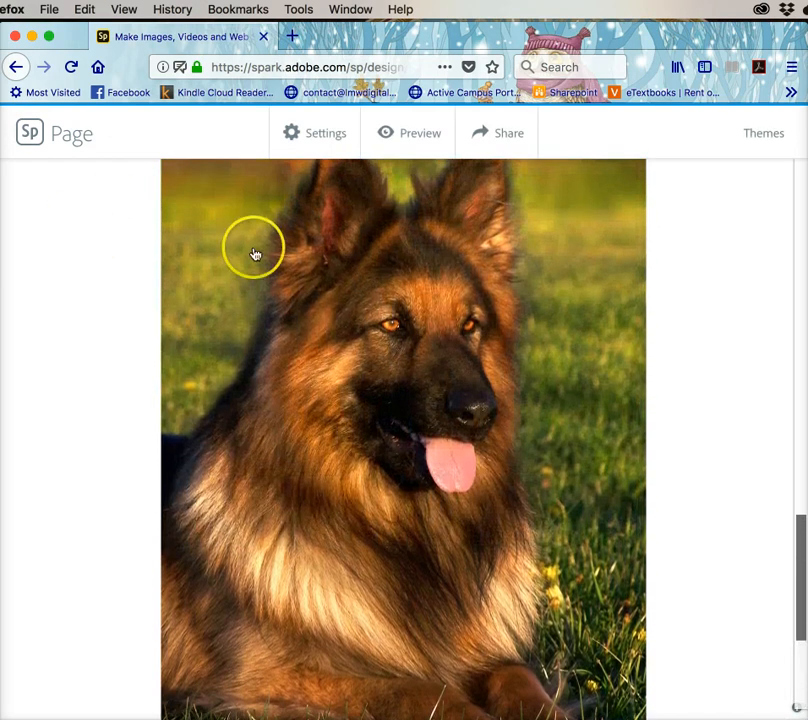
pyautogui.click(313, 345)
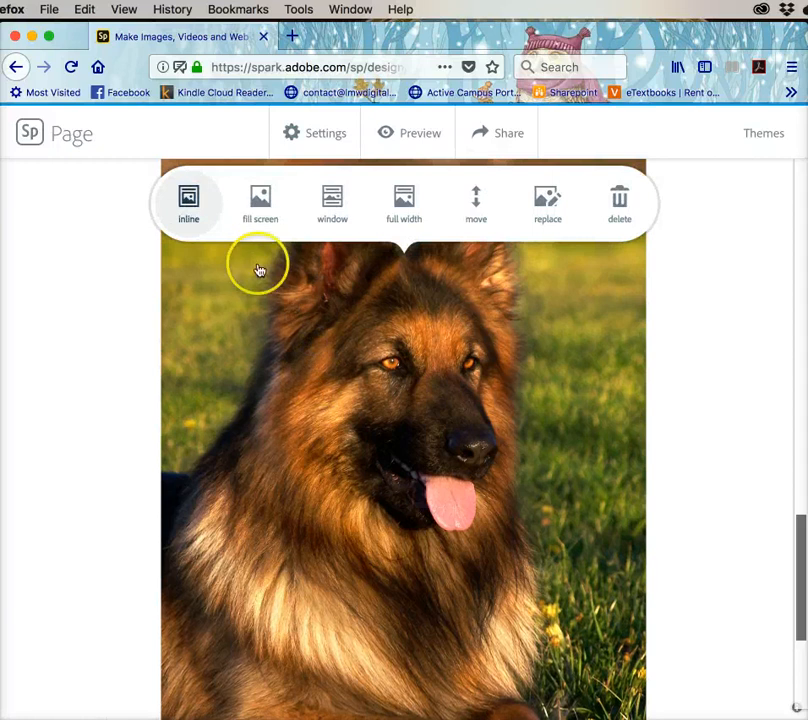
pyautogui.click(265, 202)
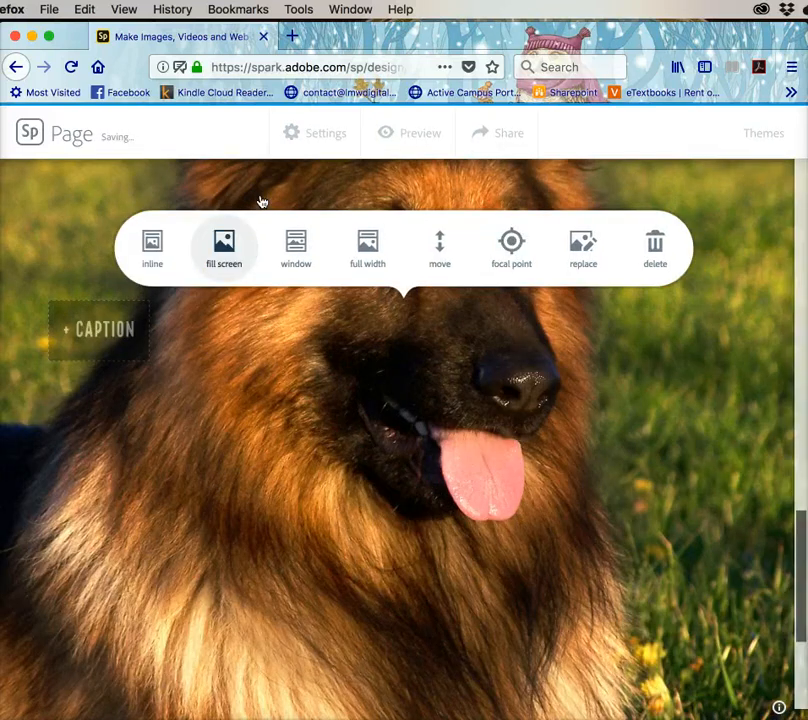
# Try the window layout on the German Shepherd photo and check how it behaves while the page scrolls.
pyautogui.click(296, 245)
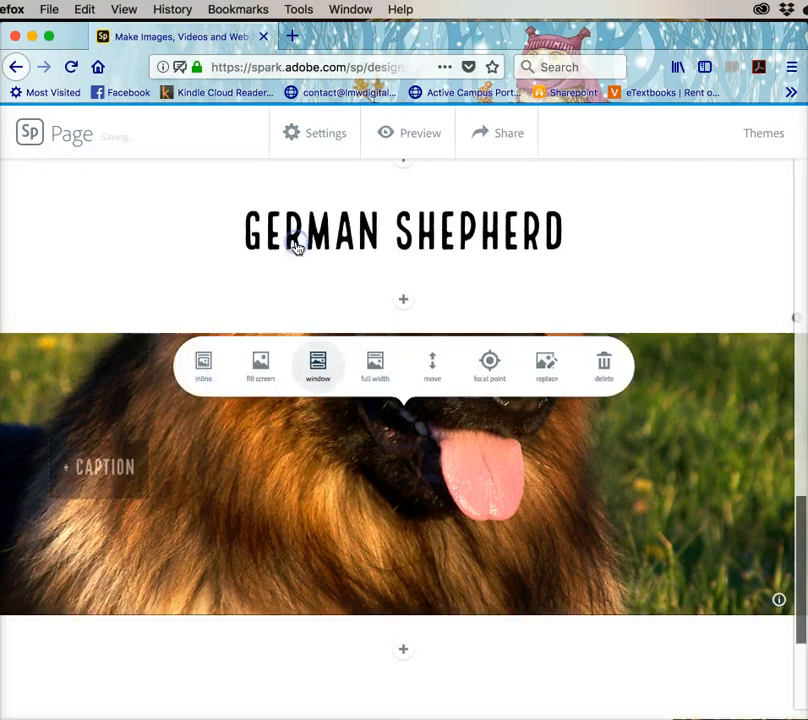
pyautogui.click(456, 429)
pyautogui.scroll(-2, 456, 430)
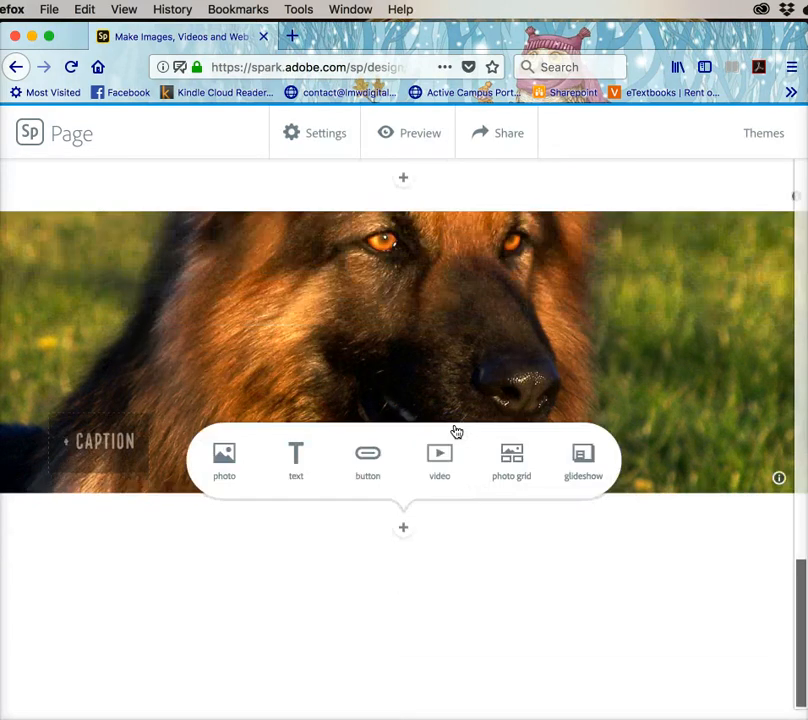
pyautogui.scroll(7, 456, 431)
pyautogui.scroll(-7, 456, 431)
pyautogui.scroll(-1, 456, 431)
pyautogui.scroll(2, 343, 370)
# Try the full width layout on the German Shepherd photo, and return the photo to the inline layout.
pyautogui.click(343, 368)
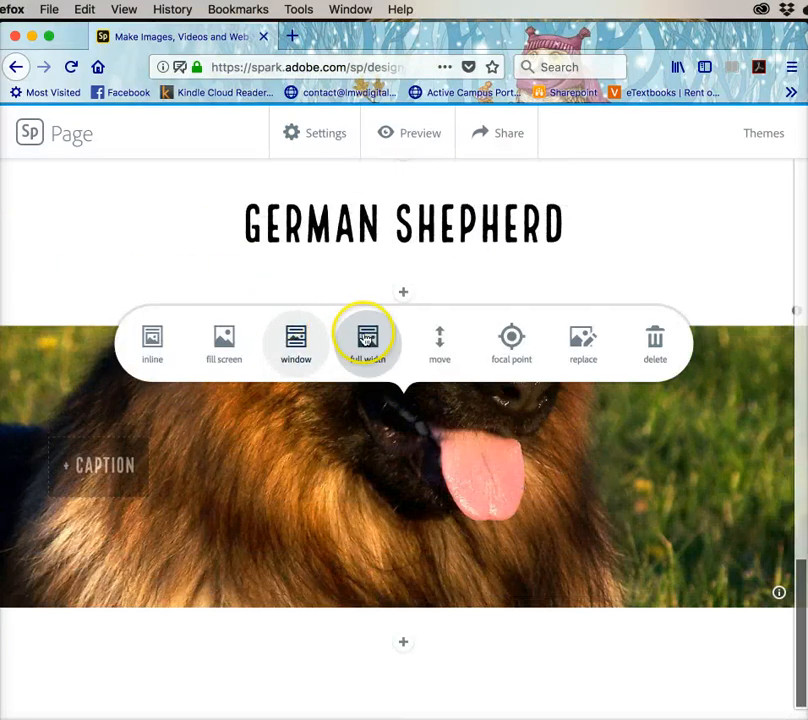
pyautogui.click(367, 340)
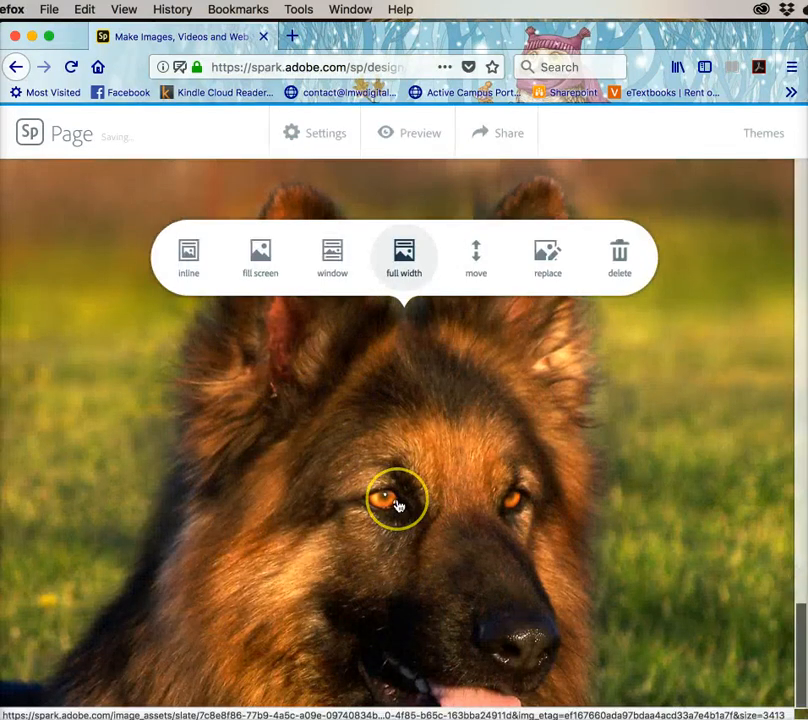
pyautogui.scroll(5, 398, 505)
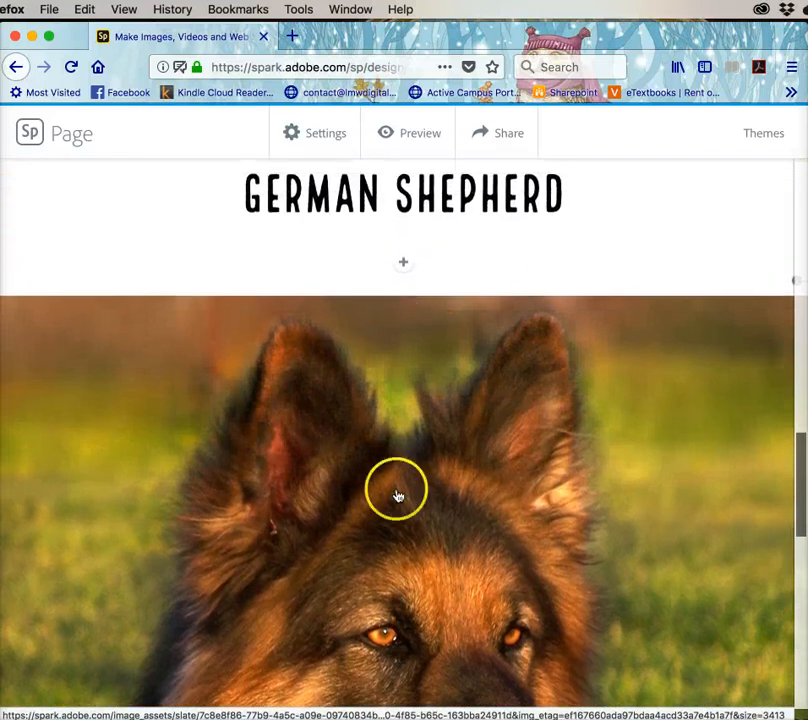
pyautogui.click(389, 440)
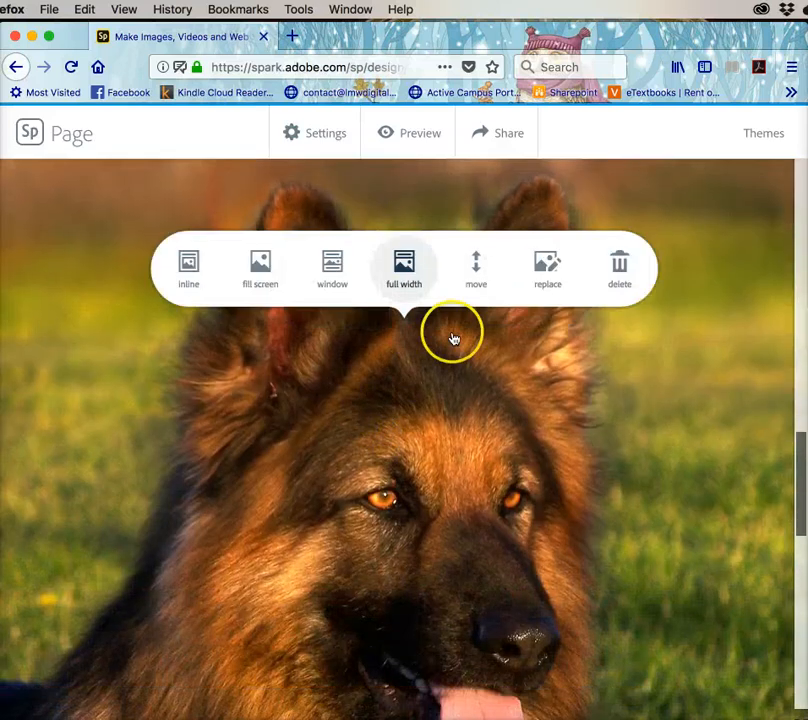
pyautogui.click(540, 261)
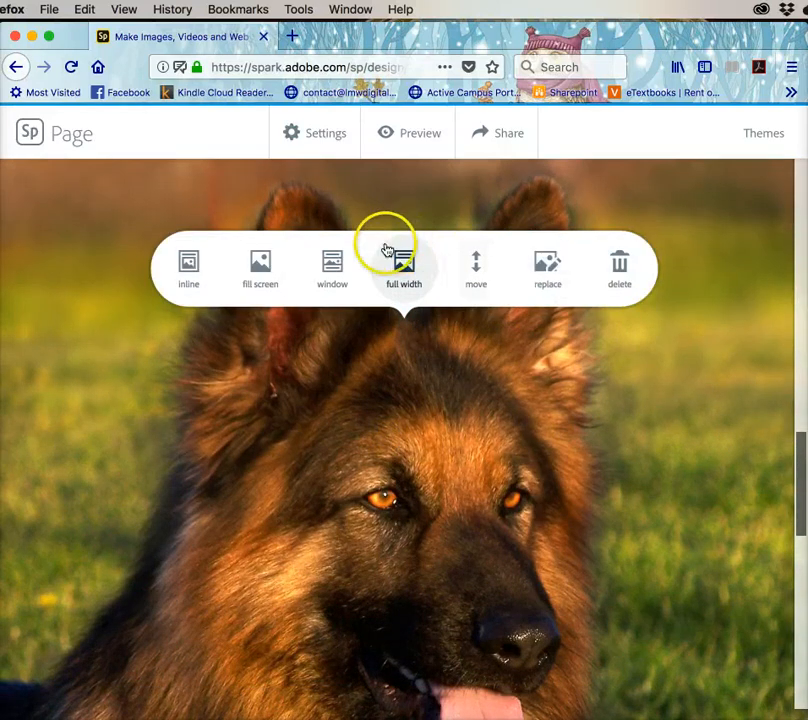
pyautogui.click(188, 262)
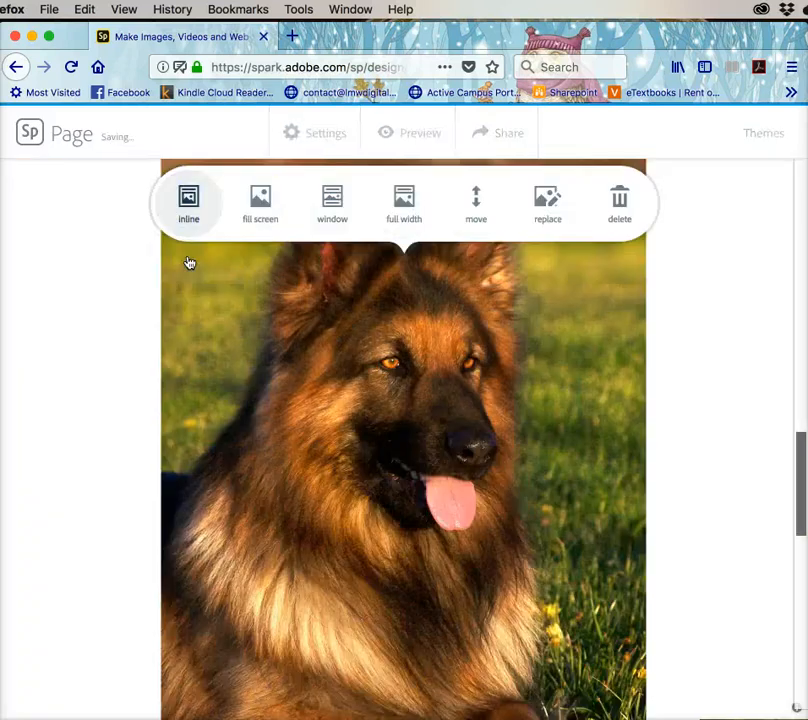
# Caption the inline German Shepherd photo "Long-haired German Shepherd".
pyautogui.scroll(-2, 672, 538)
pyautogui.scroll(-5, 672, 538)
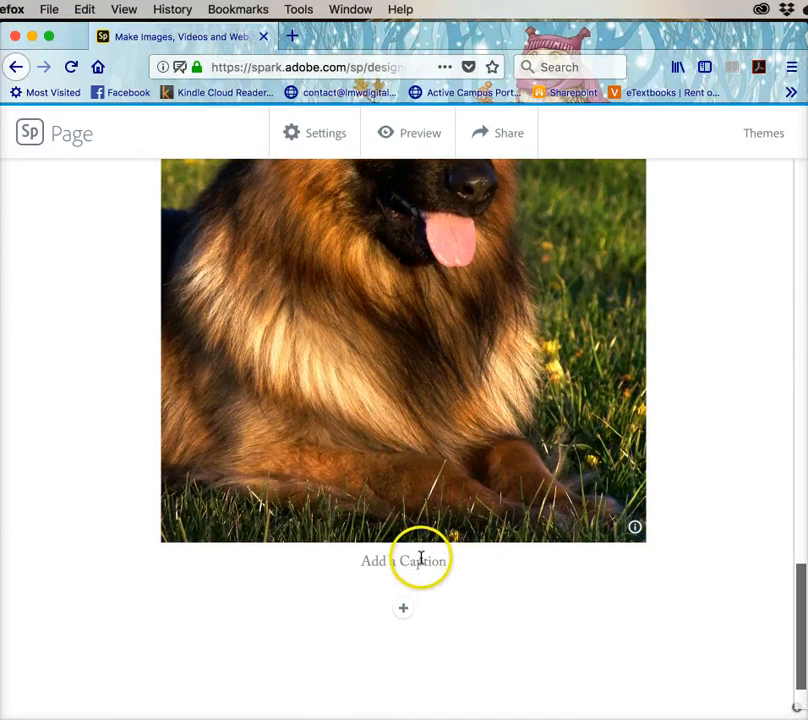
pyautogui.click(421, 560)
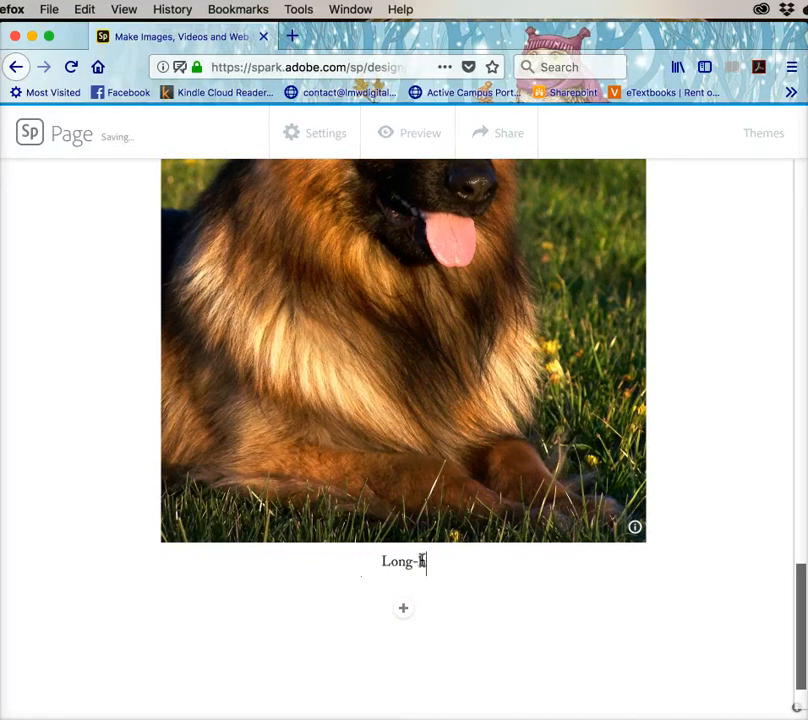
pyautogui.write('Long-haired German Shepherd')
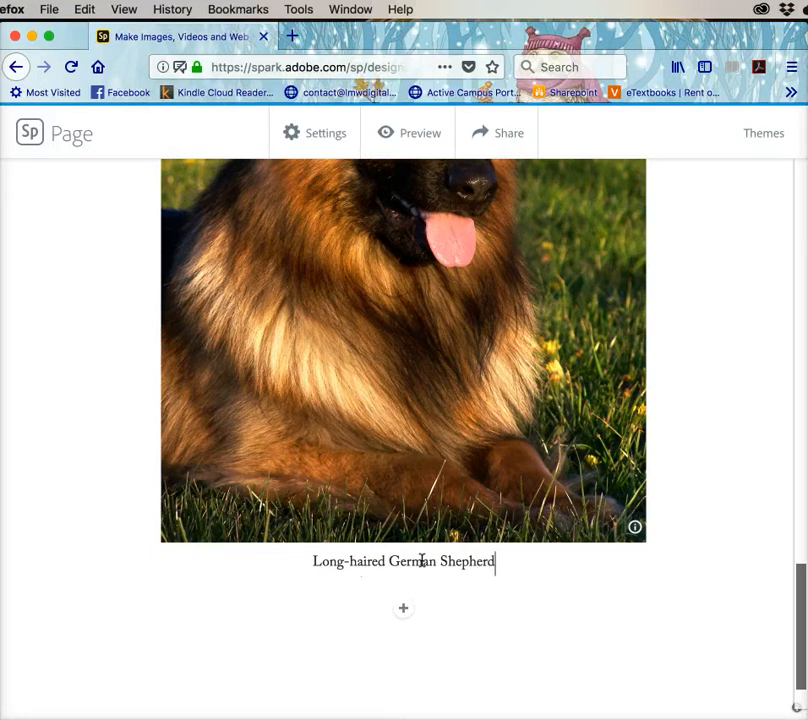
# Insert the close-up photo of the black dog's face with orange eyes from the German Shepherd results below the captioned photo.
pyautogui.click(403, 611)
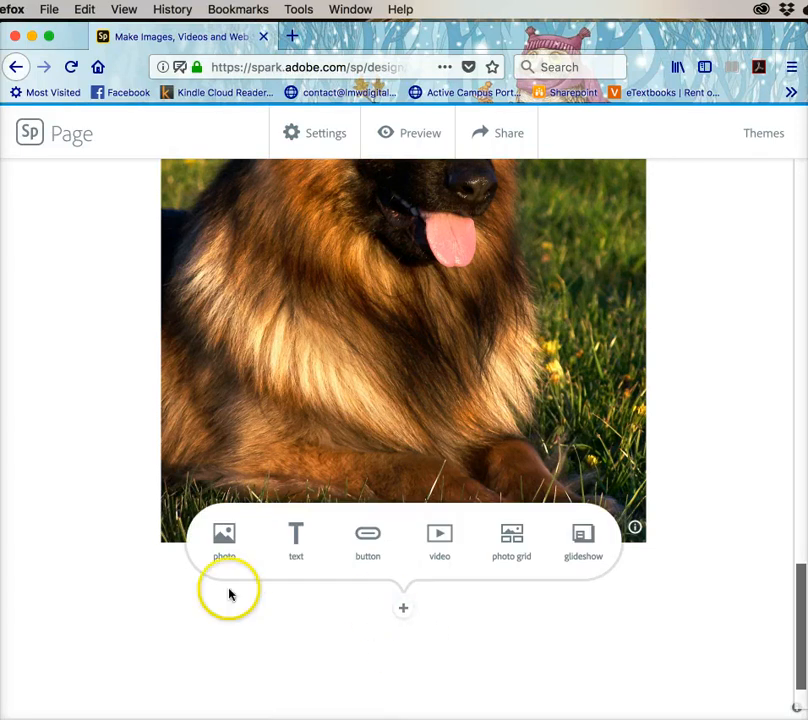
pyautogui.click(224, 536)
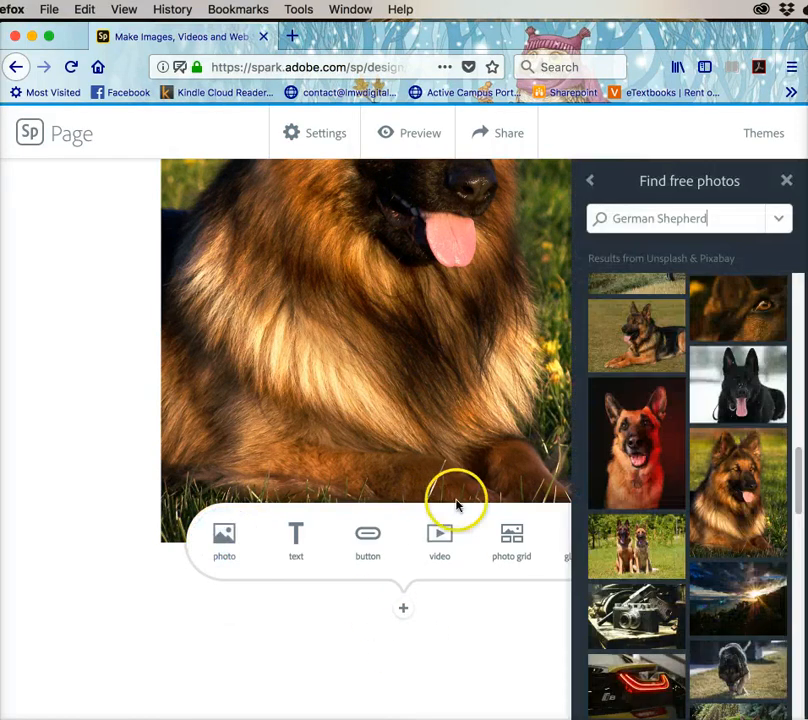
pyautogui.scroll(-5, 668, 564)
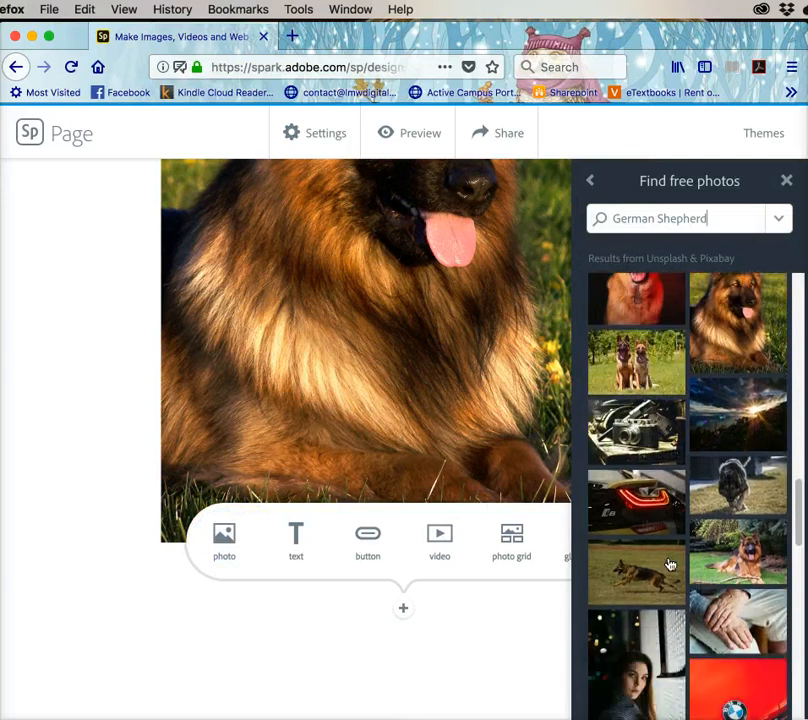
pyautogui.scroll(-15, 668, 564)
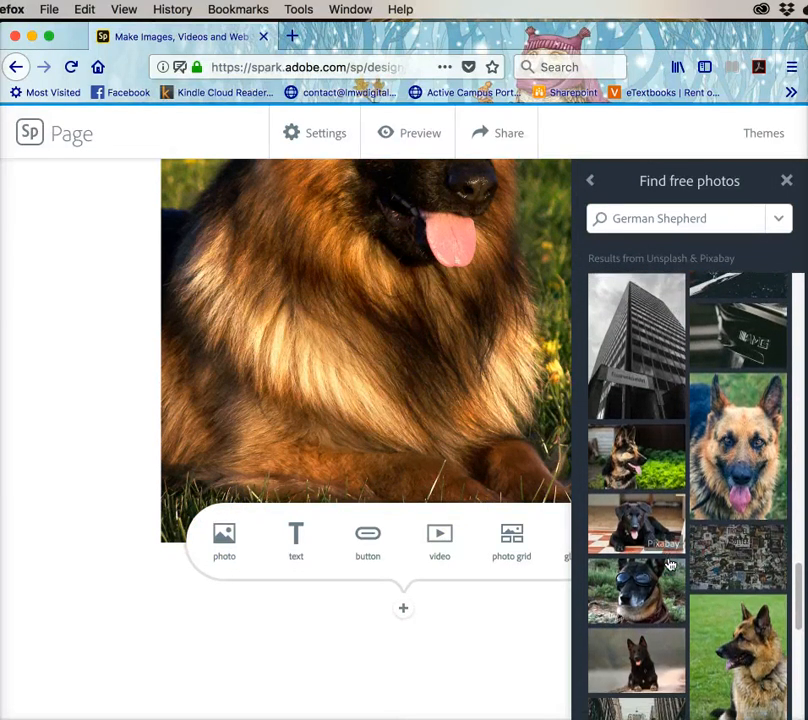
pyautogui.scroll(-5, 670, 565)
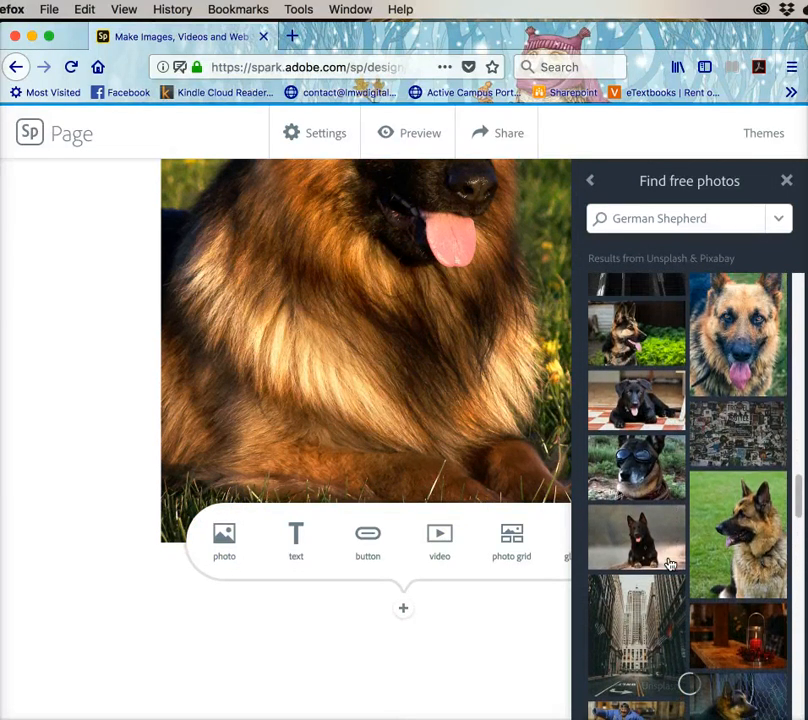
pyautogui.scroll(-10, 670, 565)
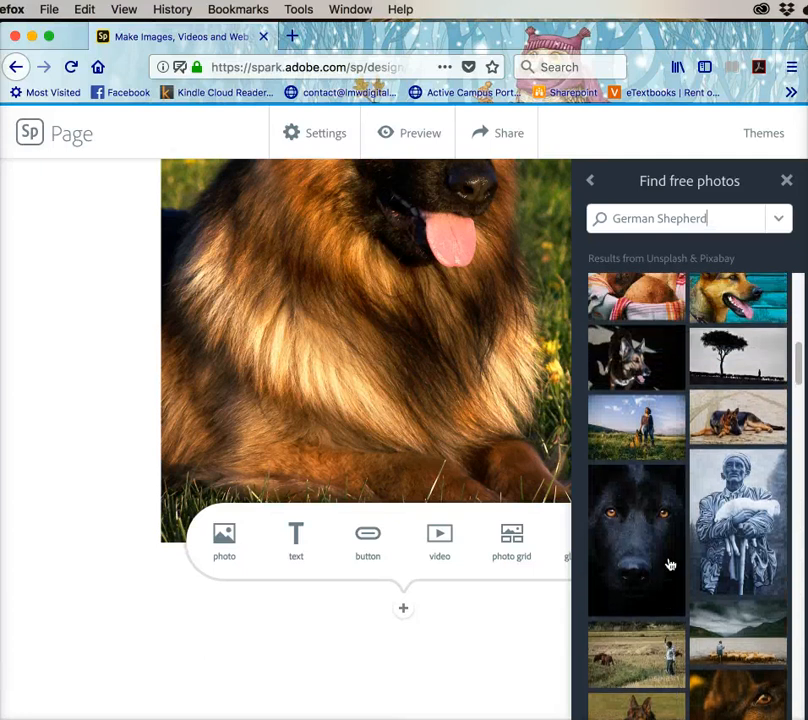
pyautogui.scroll(-4, 650, 520)
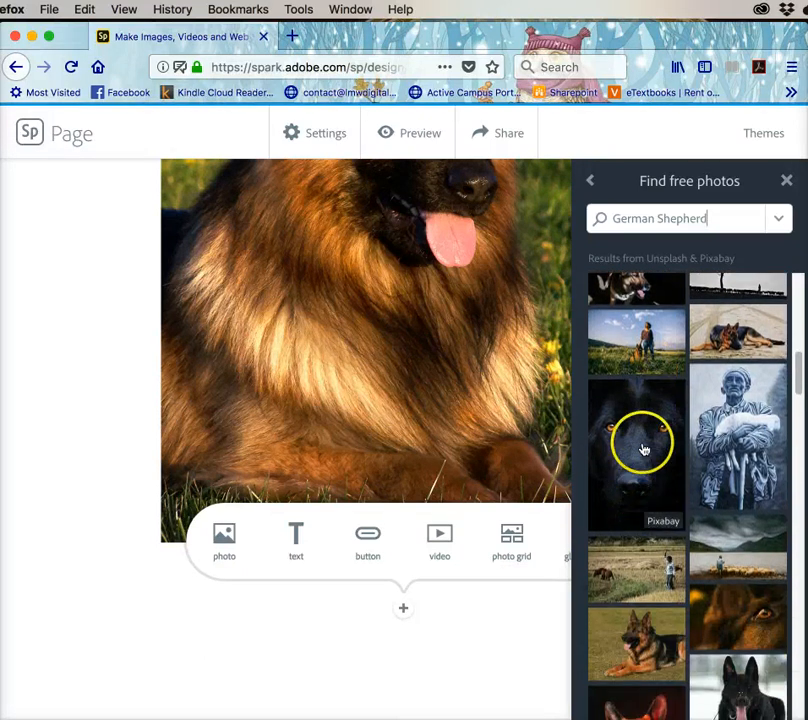
pyautogui.click(644, 449)
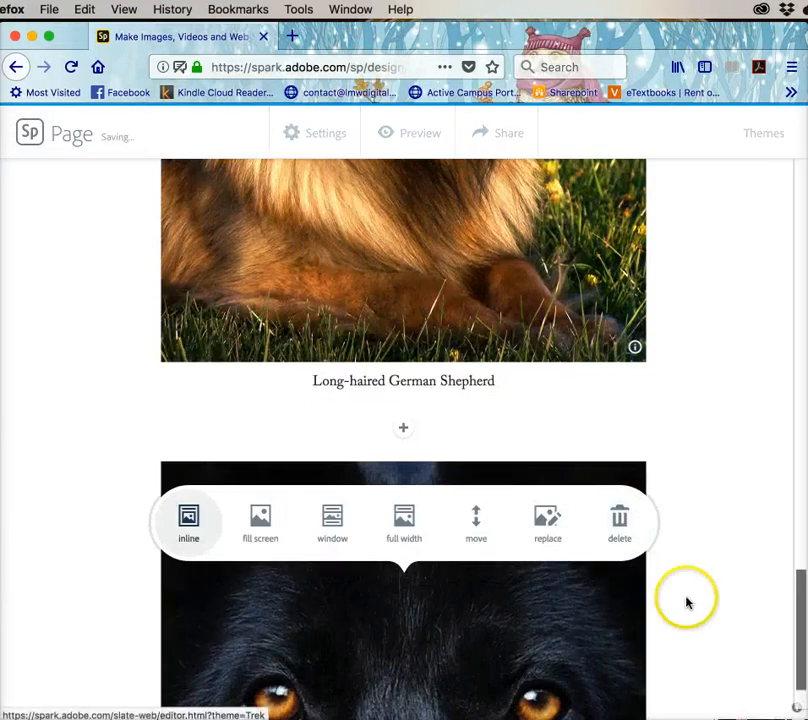
pyautogui.click(687, 602)
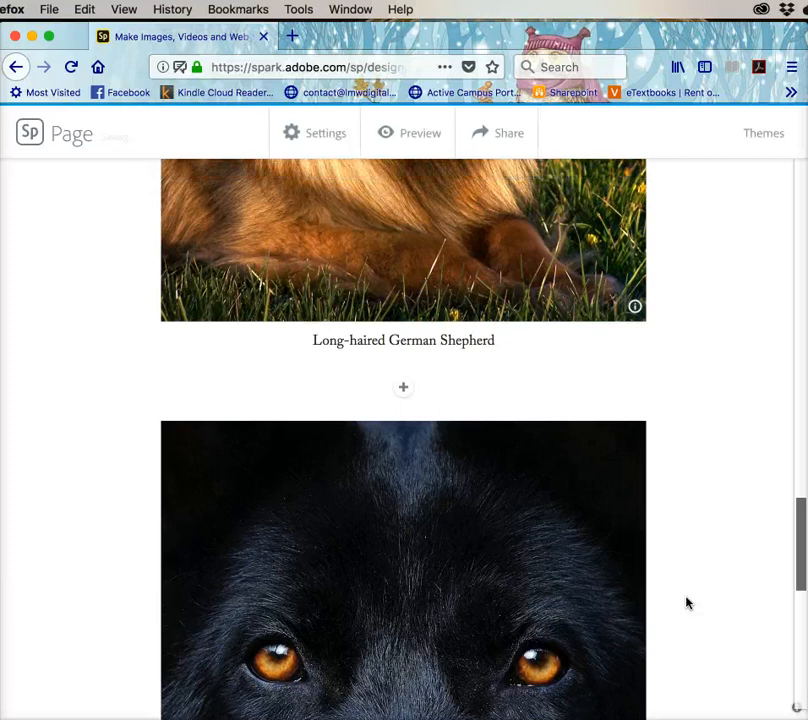
# Apply the window layout to the black dog photo and check how it behaves while the page scrolls.
pyautogui.click(363, 520)
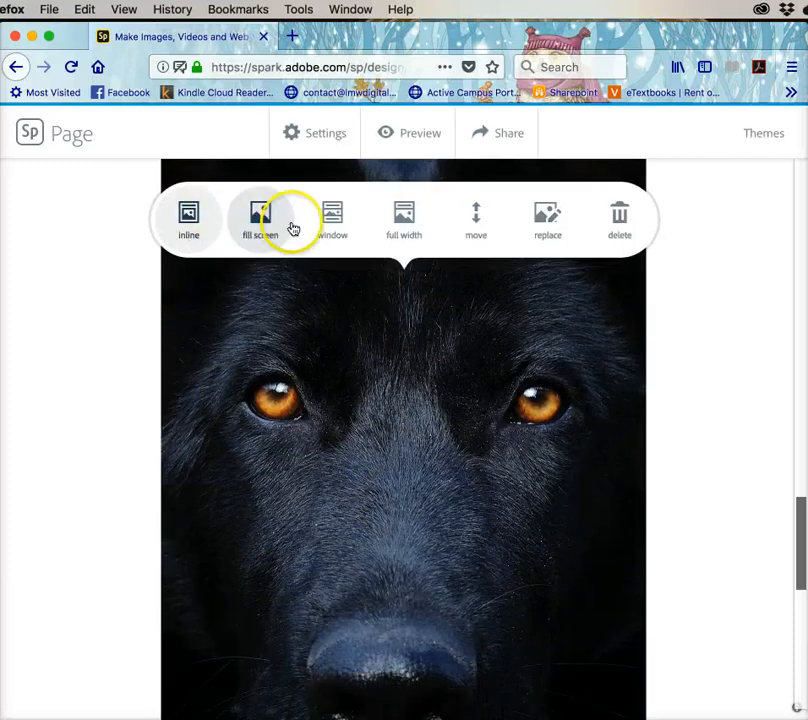
pyautogui.click(334, 220)
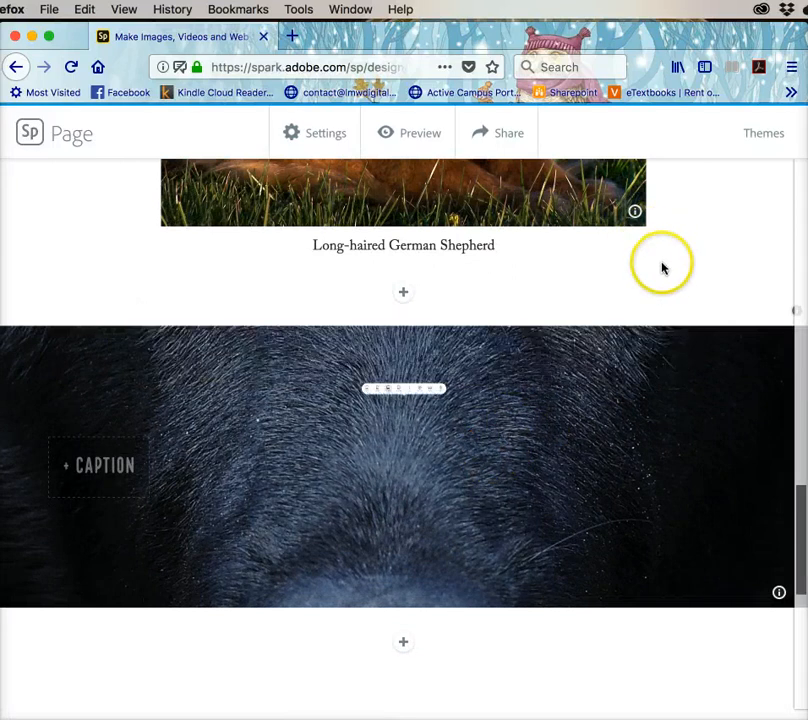
pyautogui.scroll(3, 560, 332)
pyautogui.scroll(2, 560, 332)
pyautogui.scroll(-5, 559, 333)
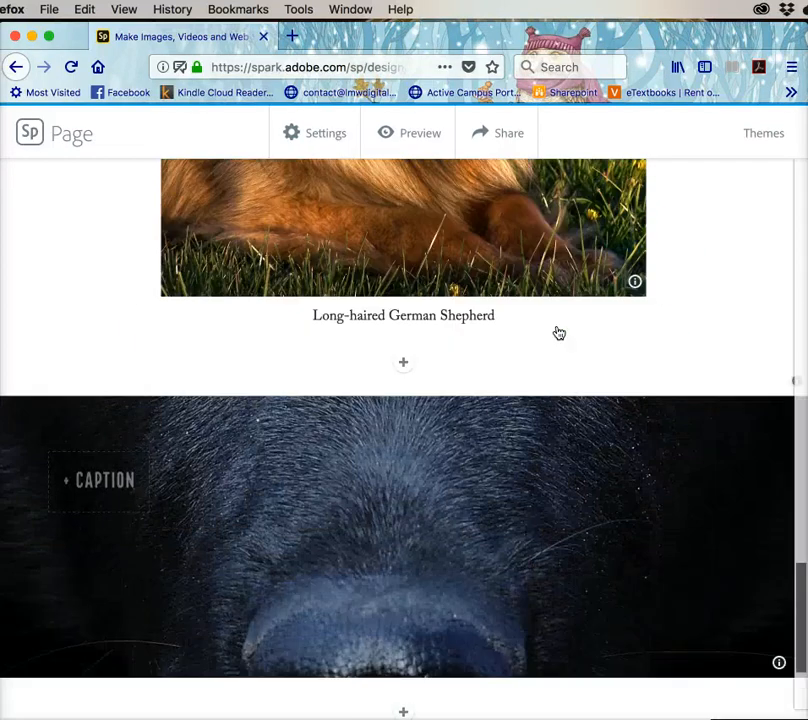
pyautogui.scroll(6, 559, 333)
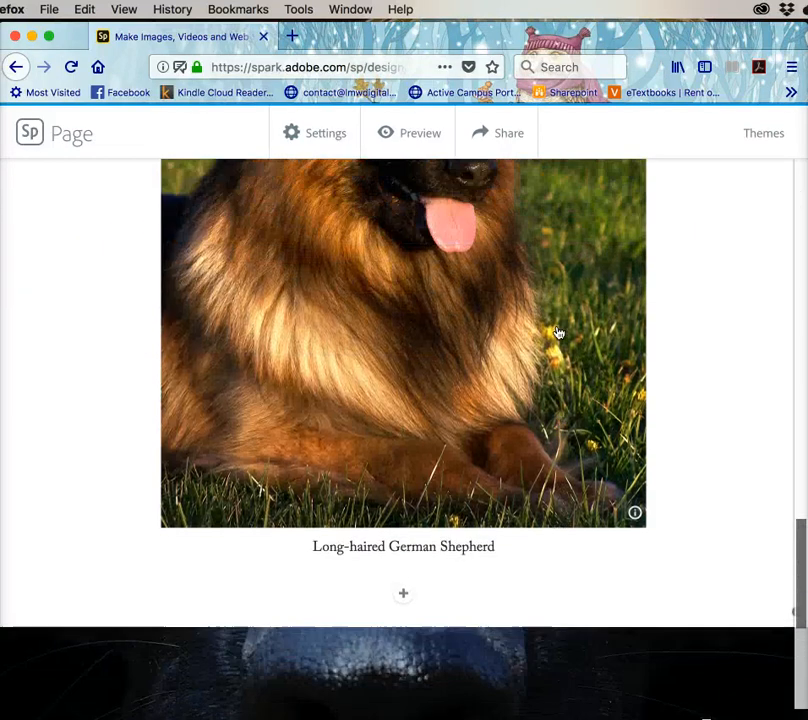
pyautogui.scroll(-3, 559, 333)
pyautogui.scroll(-3, 559, 333)
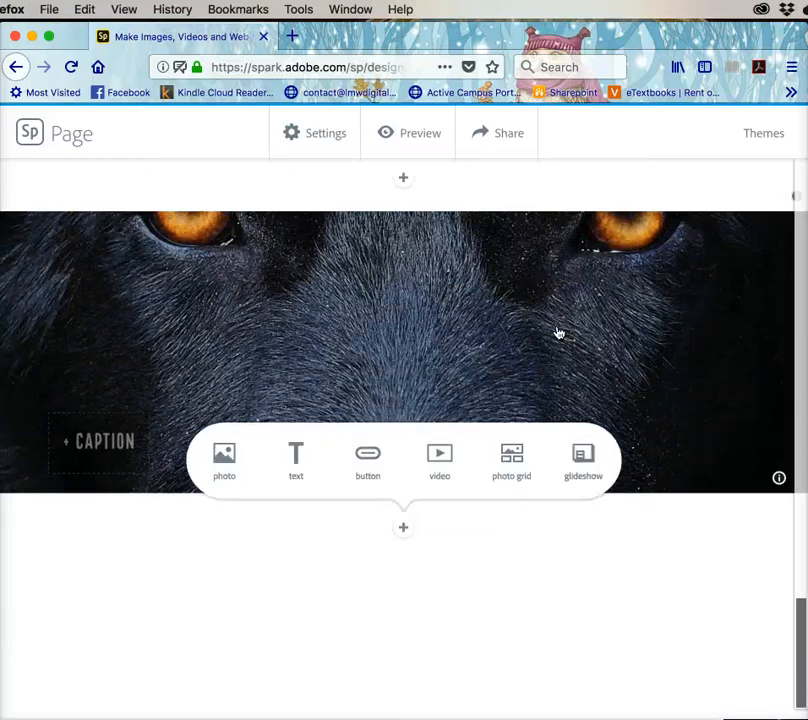
pyautogui.scroll(8, 559, 333)
pyautogui.scroll(-8, 559, 333)
# Insert the photo of two German Shepherds sitting side by side on grass below the black dog photo.
pyautogui.click(402, 530)
pyautogui.click(402, 530)
pyautogui.click(230, 455)
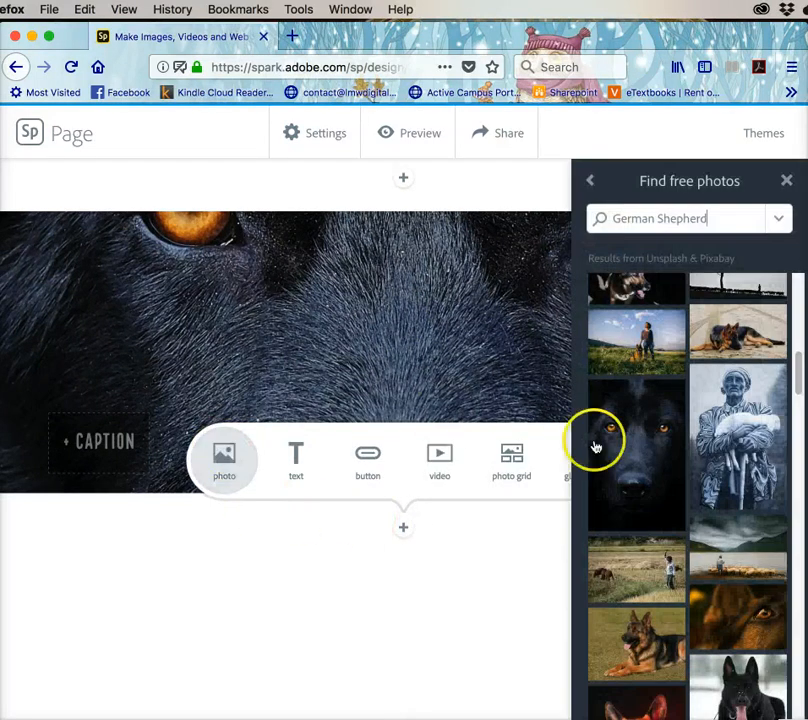
pyautogui.scroll(-5, 693, 515)
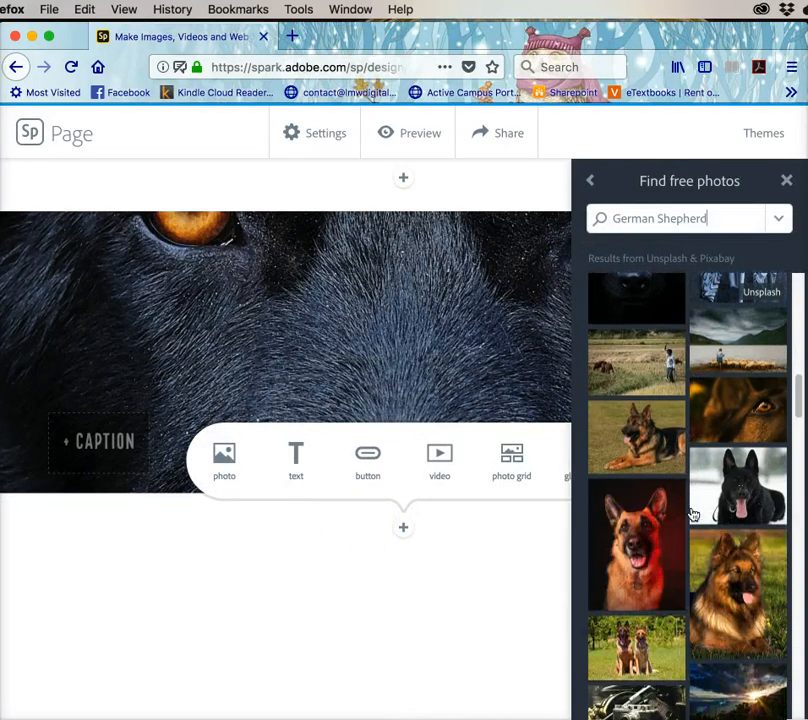
pyautogui.scroll(-4, 693, 515)
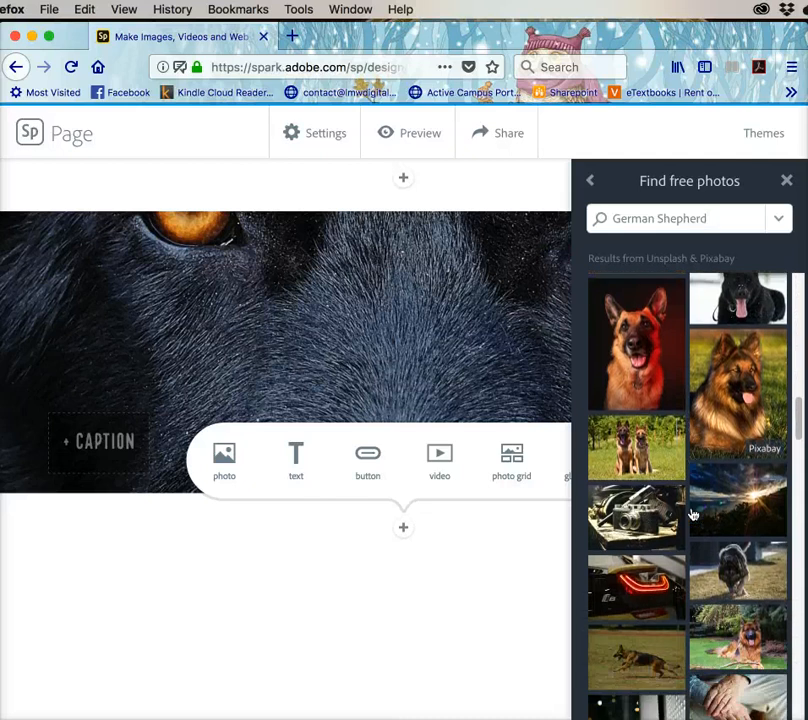
pyautogui.scroll(2, 693, 515)
pyautogui.scroll(-5, 693, 515)
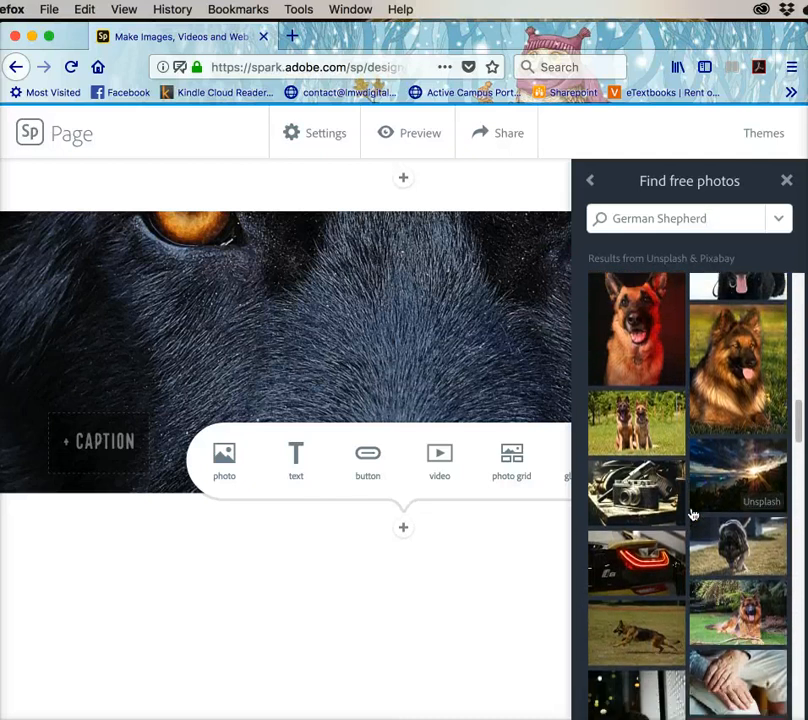
pyautogui.scroll(4, 693, 515)
pyautogui.click(652, 484)
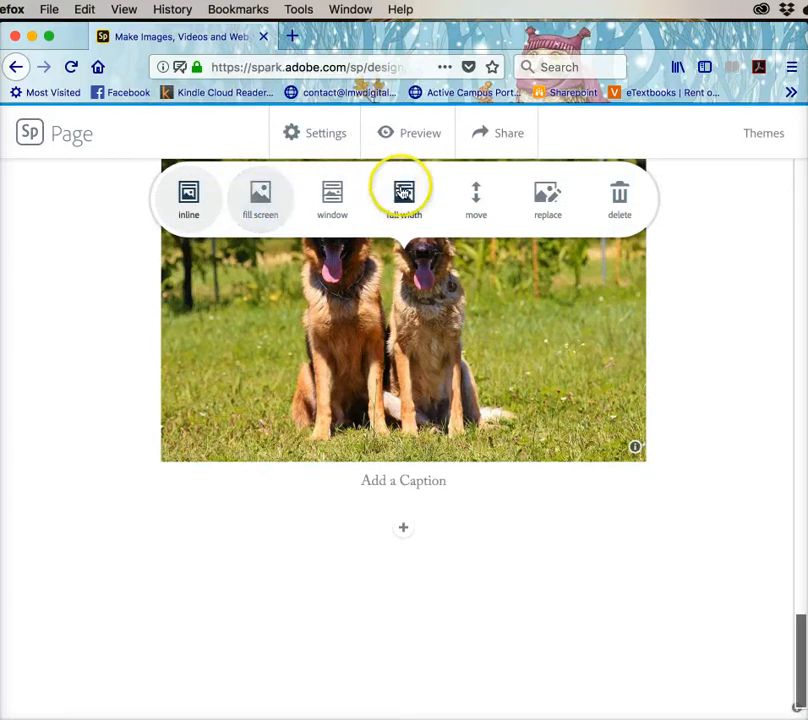
# Apply the full width layout to the photo of the two German Shepherds, and review the page from its cover to the German Shepherd heading.
pyautogui.click(404, 196)
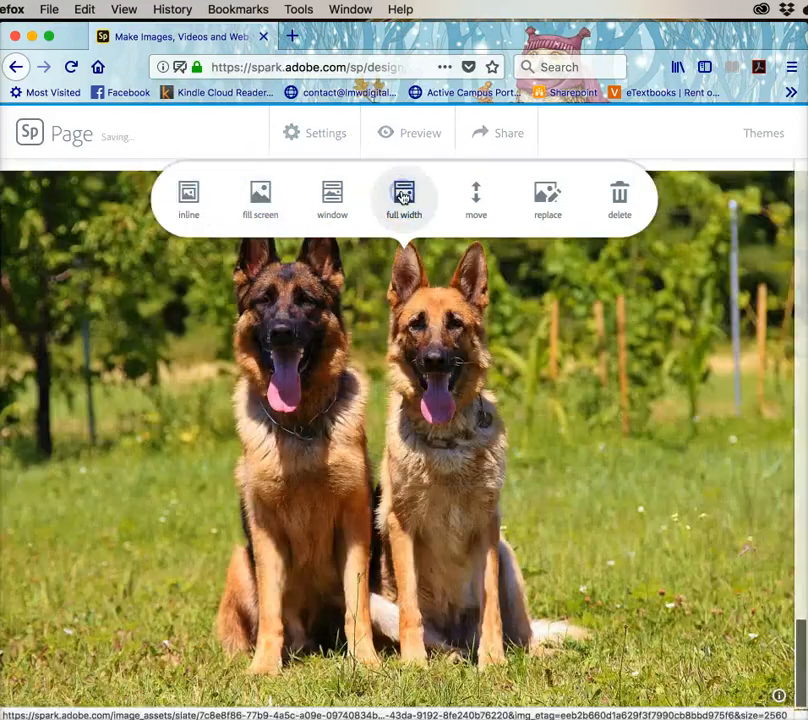
pyautogui.scroll(-2, 428, 478)
pyautogui.scroll(-3, 428, 478)
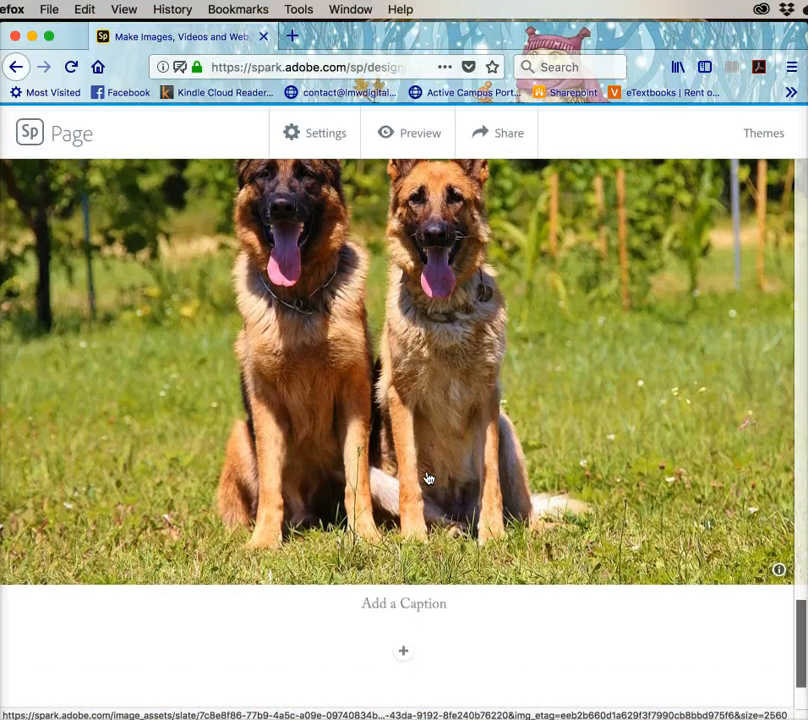
pyautogui.scroll(2, 428, 478)
pyautogui.scroll(15, 428, 478)
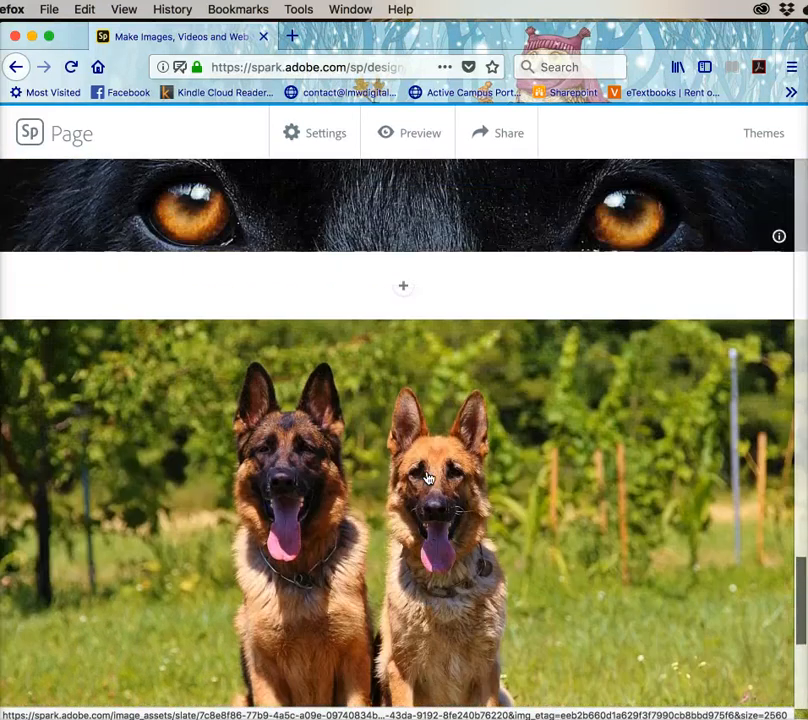
pyautogui.scroll(20, 428, 478)
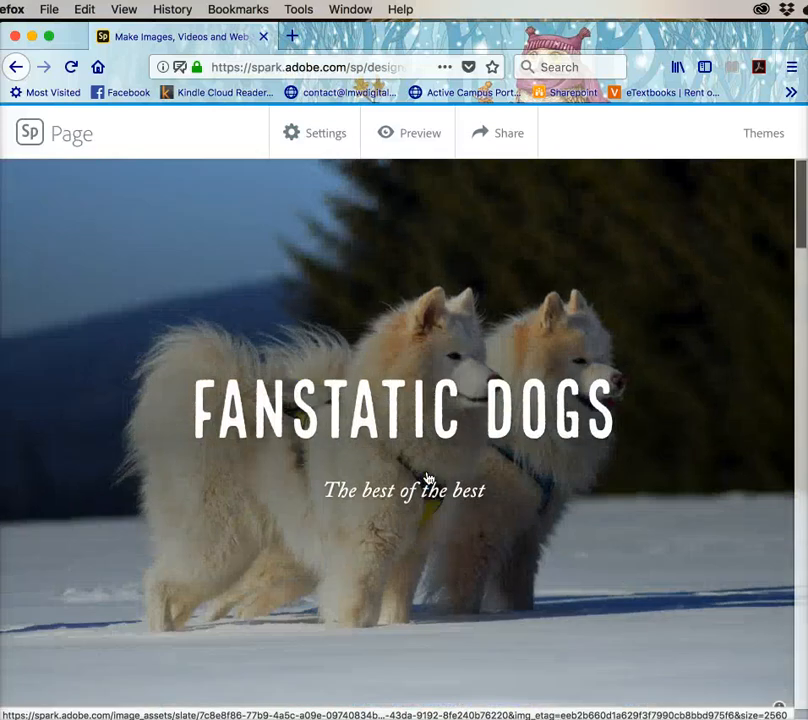
pyautogui.scroll(-10, 428, 478)
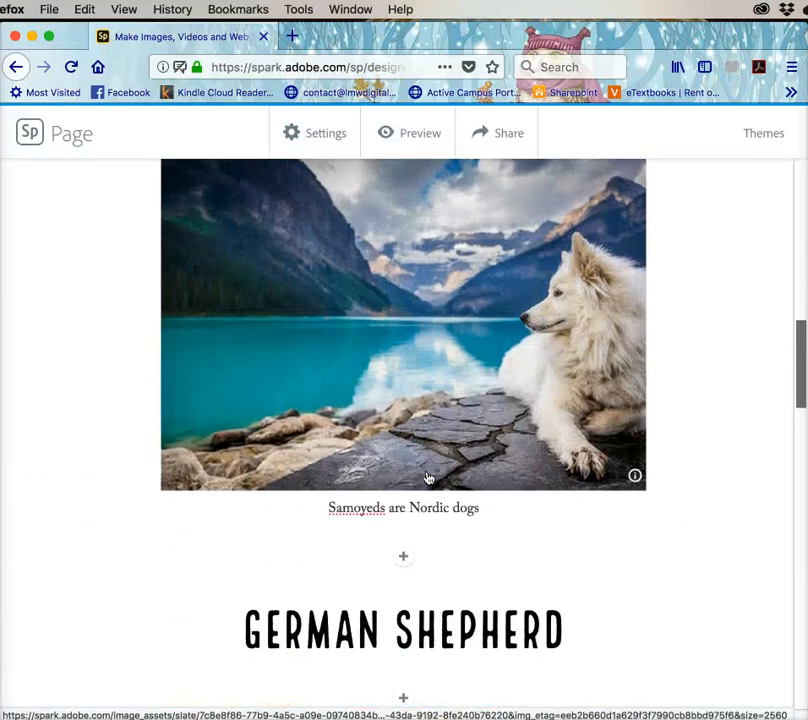
pyautogui.scroll(-5, 428, 478)
pyautogui.click(412, 450)
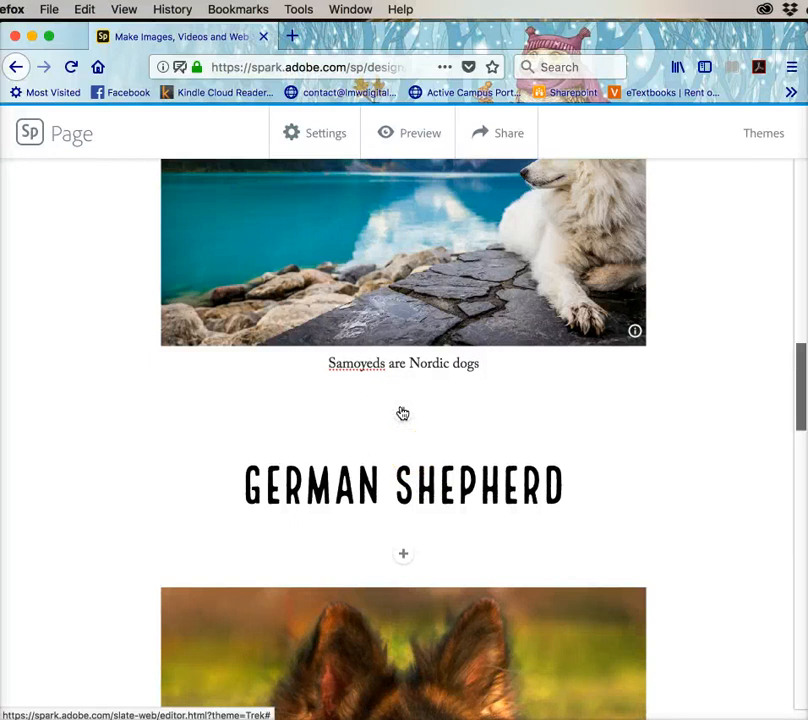
# Search the web for "Samoyed" in a new browser tab and look through the results.
pyautogui.click(292, 36)
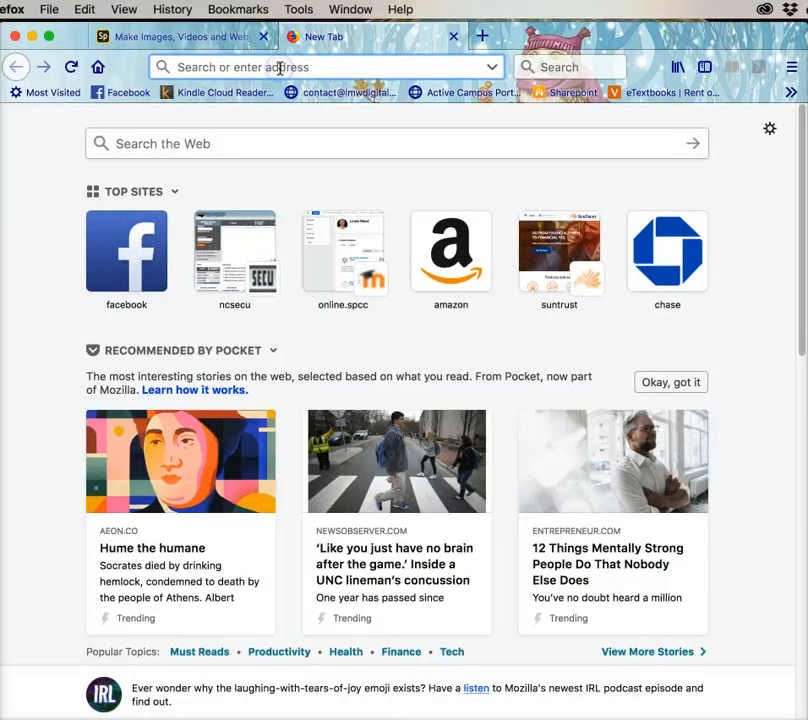
pyautogui.write('Samo')
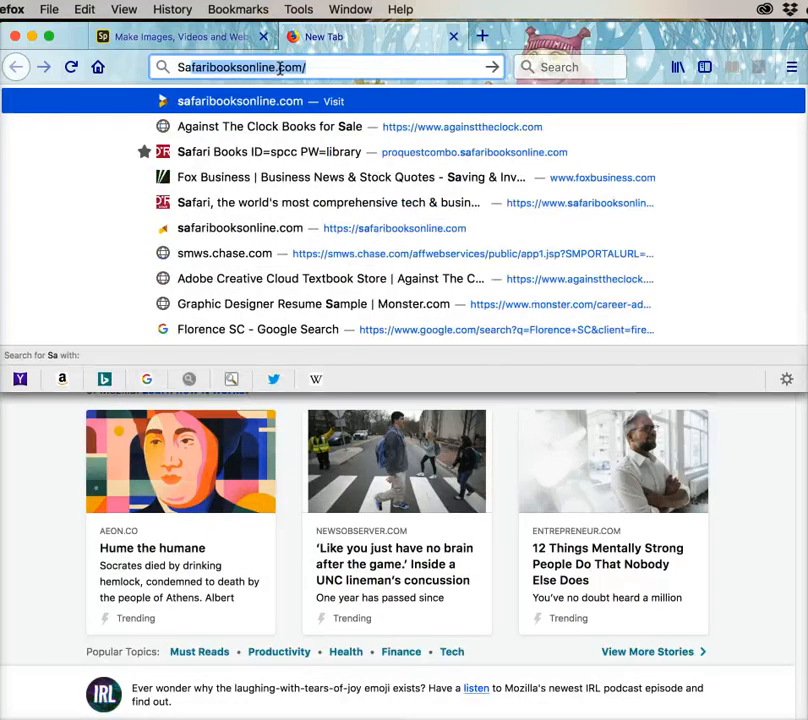
pyautogui.write('yed')
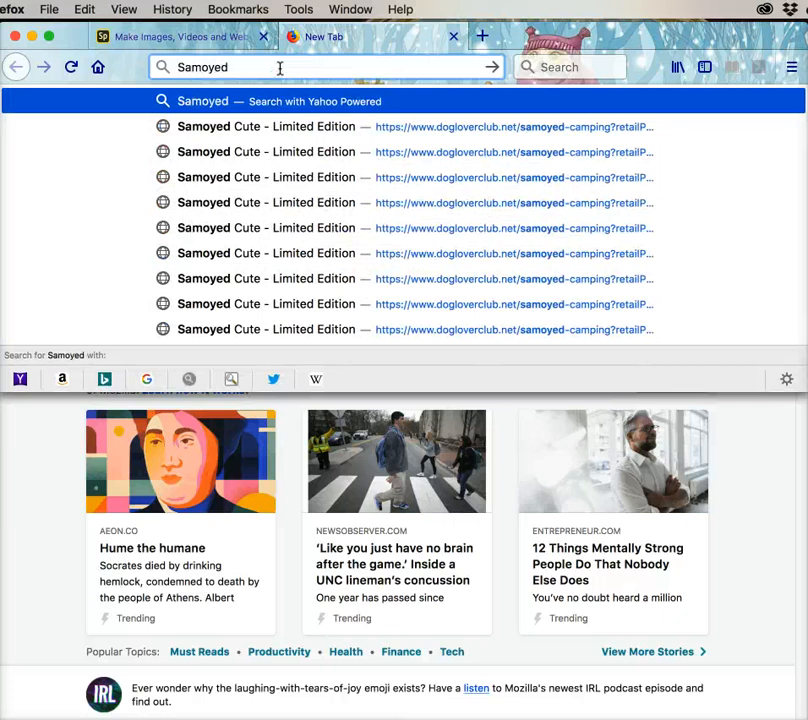
pyautogui.press('Return')
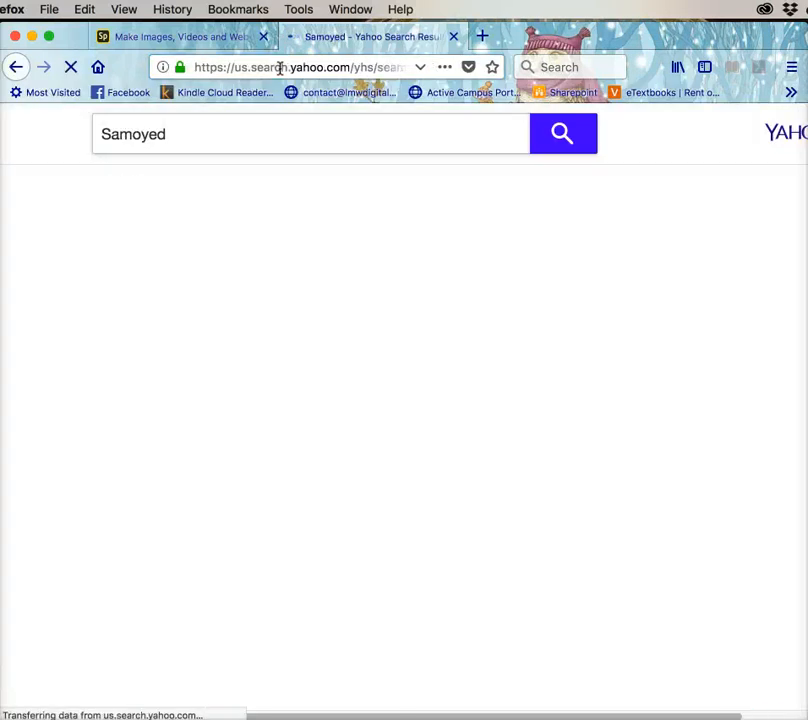
pyautogui.scroll(-1, 252, 376)
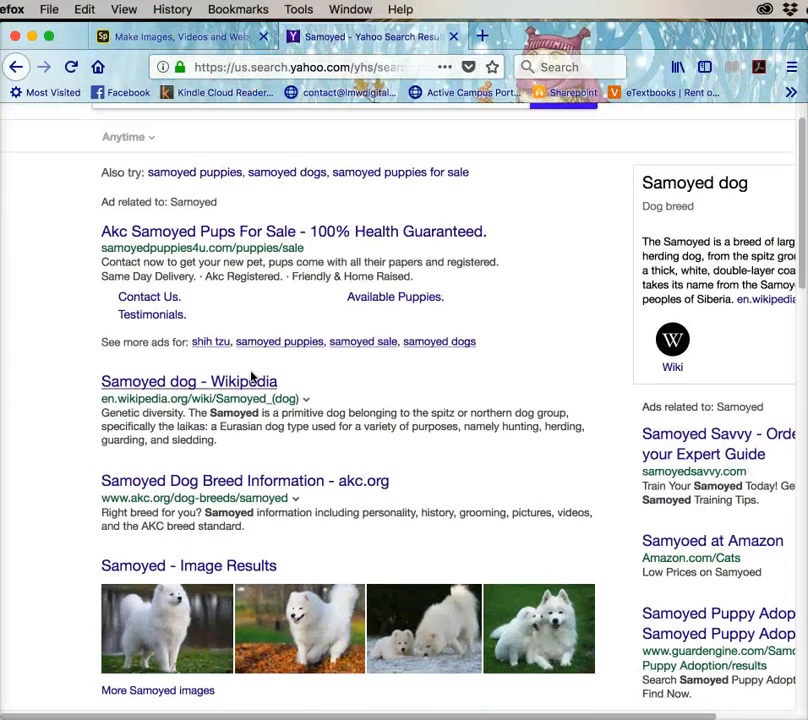
# Open the samoyedpuppies4u.com puppies for sale site and browse its available puppies.
pyautogui.click(195, 232)
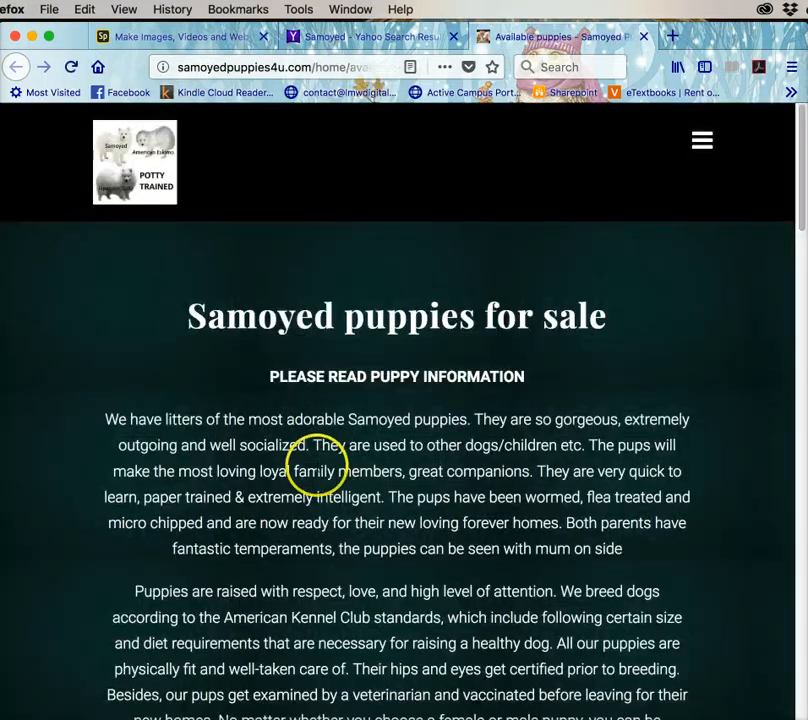
pyautogui.scroll(-5, 316, 455)
pyautogui.scroll(-14, 316, 463)
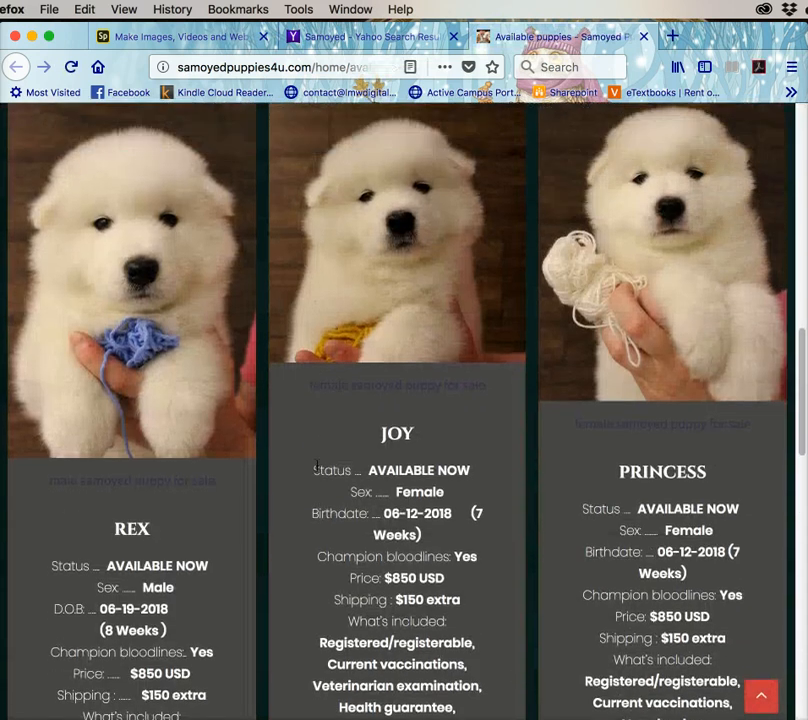
# Look through the remaining Samoyed puppies and copy the web address of the samoyedpuppies4u.com available puppies page.
pyautogui.scroll(2, 316, 465)
pyautogui.scroll(-9, 316, 465)
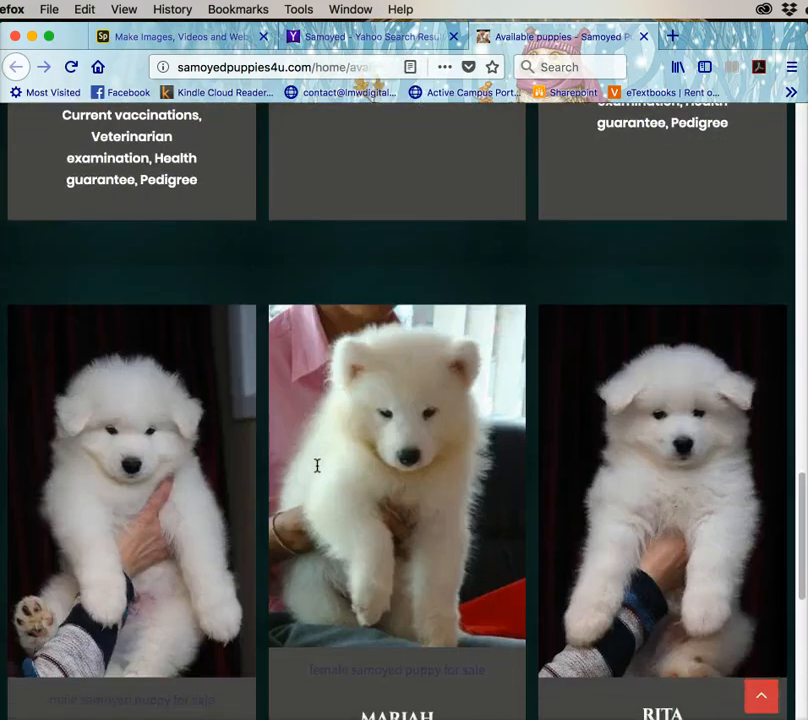
pyautogui.scroll(13, 316, 466)
pyautogui.scroll(6, 316, 465)
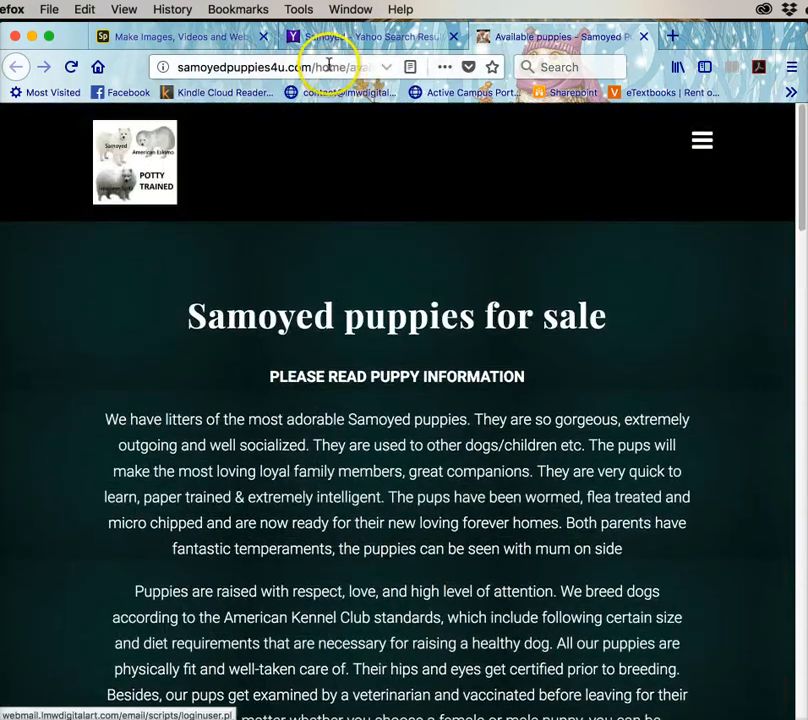
pyautogui.click(327, 68)
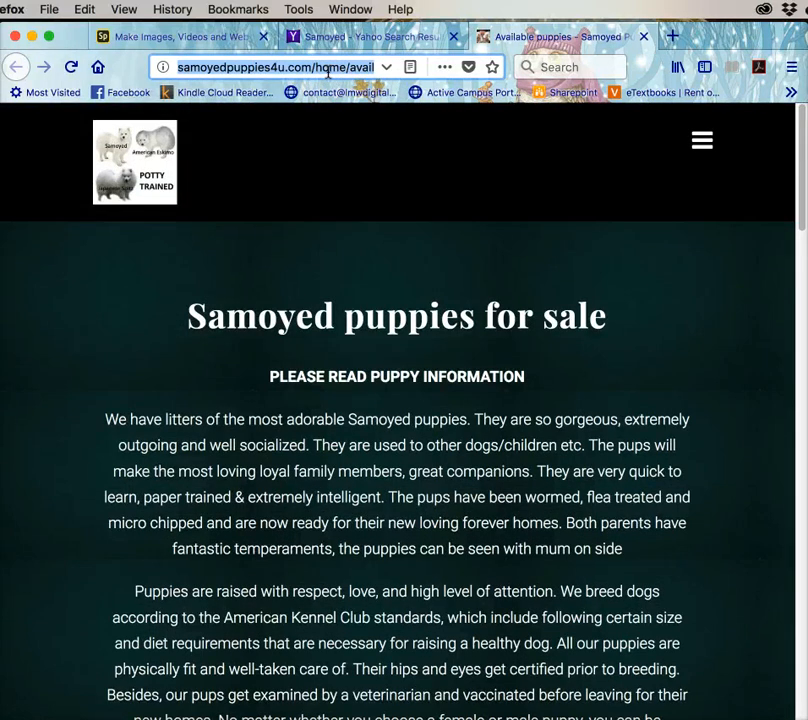
# In Adobe Spark, add a centred button labelled "Samoyed Puppies for Sale" above the German Shepherd heading, linked to the copied samoyedpuppies4u.com address.
pyautogui.click(204, 35)
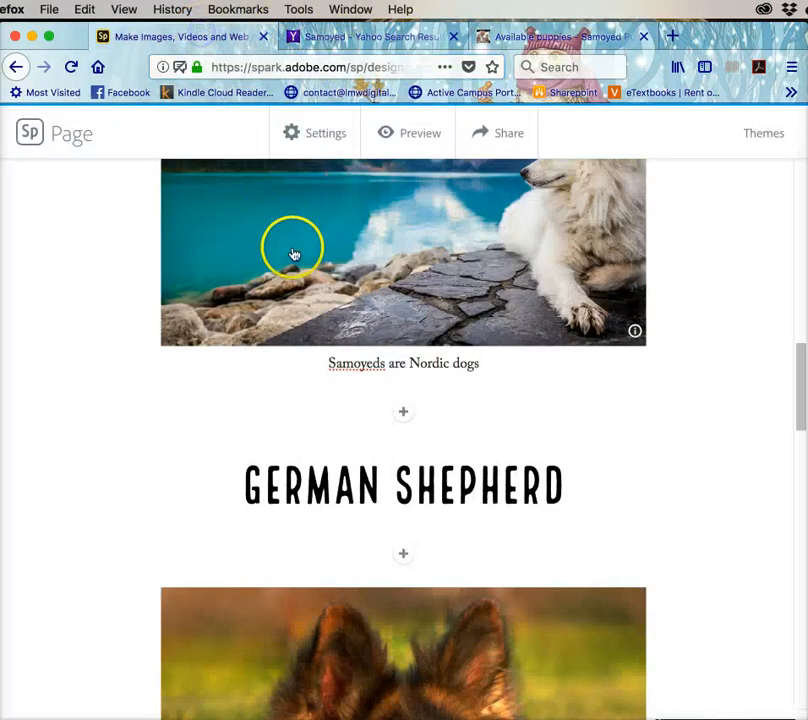
pyautogui.click(405, 415)
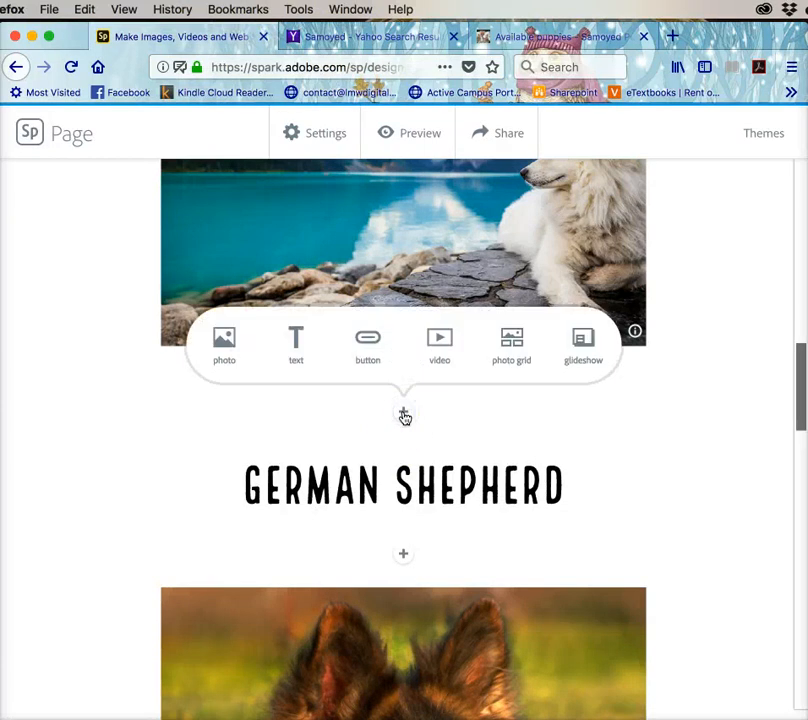
pyautogui.click(367, 342)
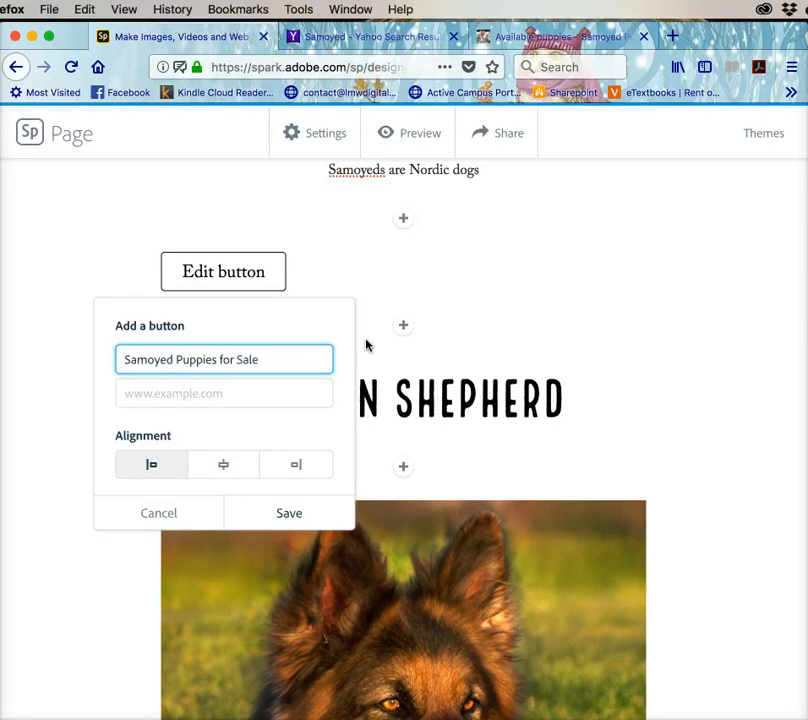
pyautogui.click(201, 396)
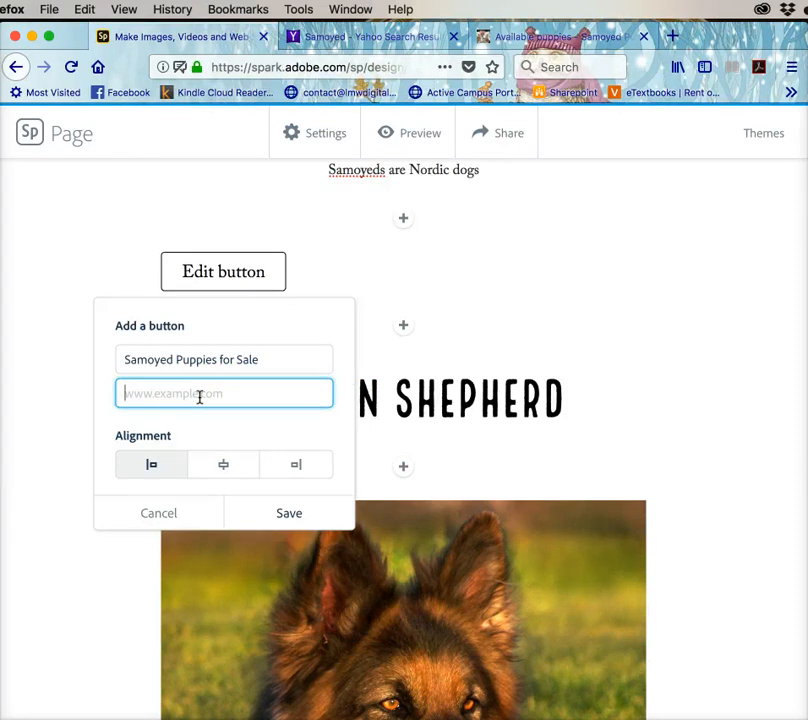
pyautogui.press('super+v')
pyautogui.click(224, 465)
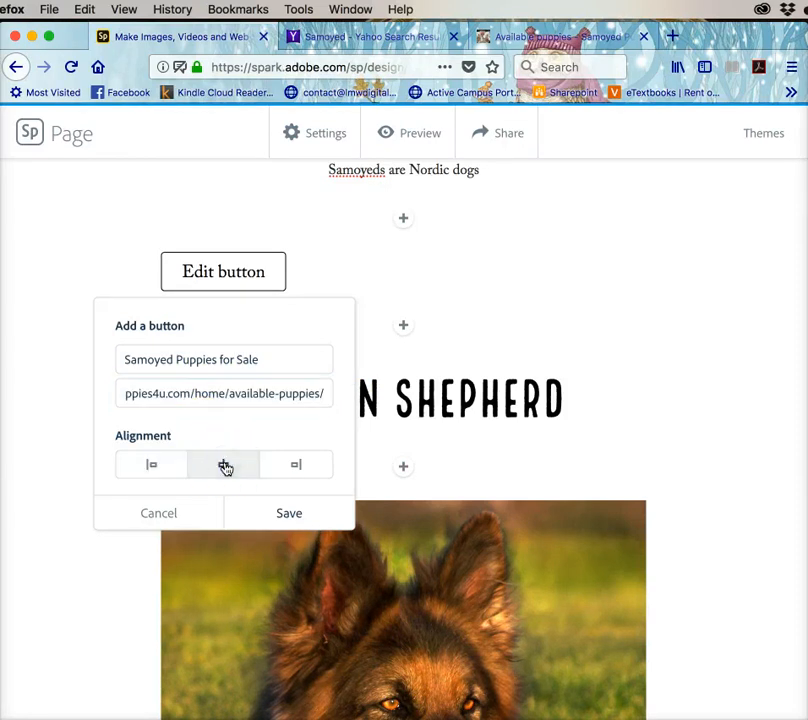
pyautogui.click(289, 518)
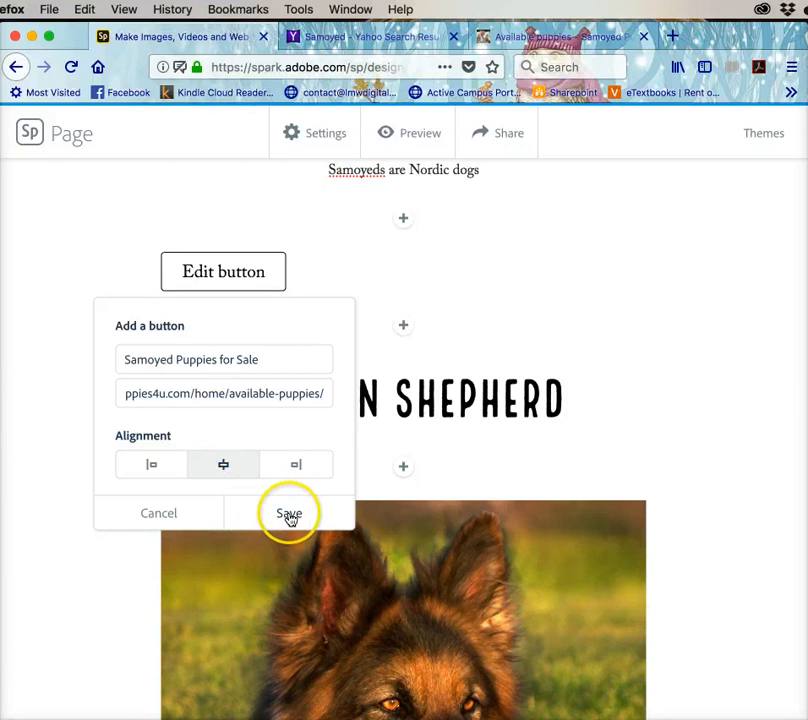
pyautogui.click(581, 298)
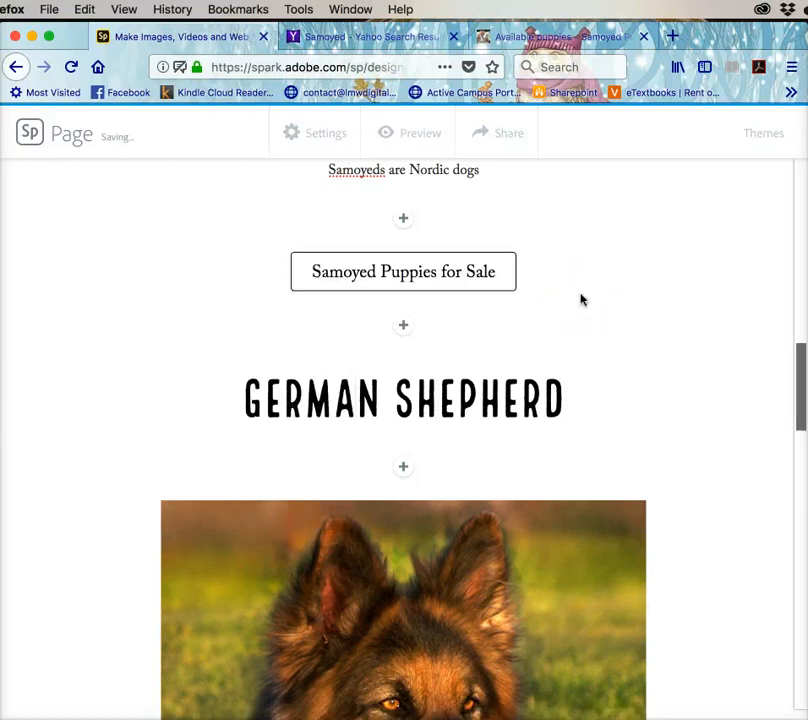
# Check the new Samoyed button on the page and start adding a button below the photo of the two German Shepherds.
pyautogui.scroll(5, 581, 298)
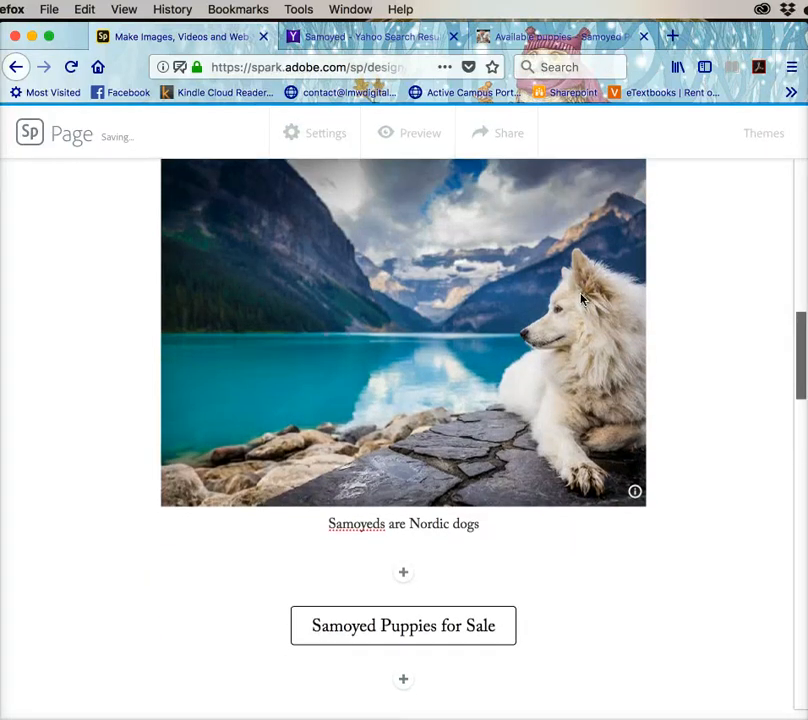
pyautogui.scroll(-2, 581, 298)
pyautogui.click(411, 442)
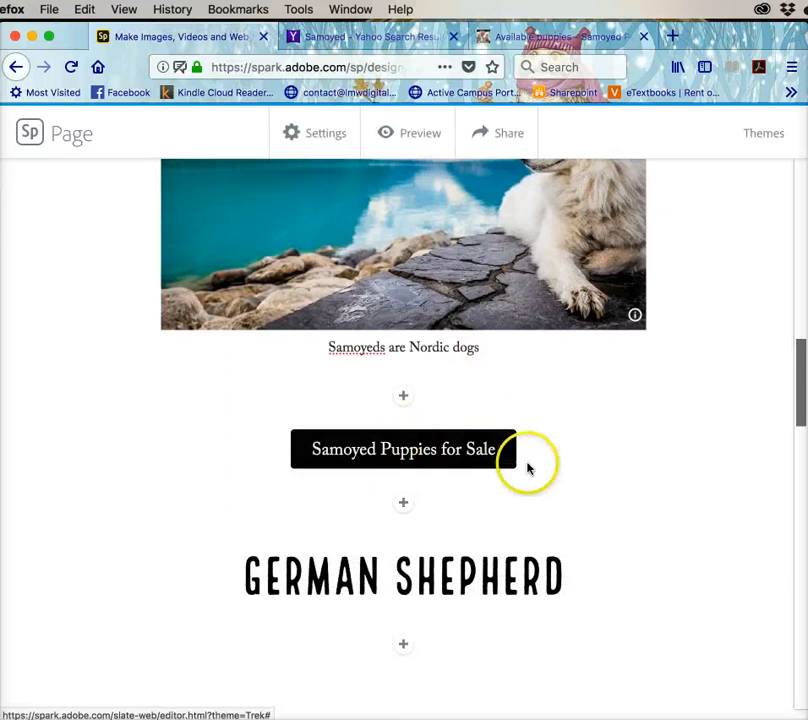
pyautogui.scroll(-10, 533, 477)
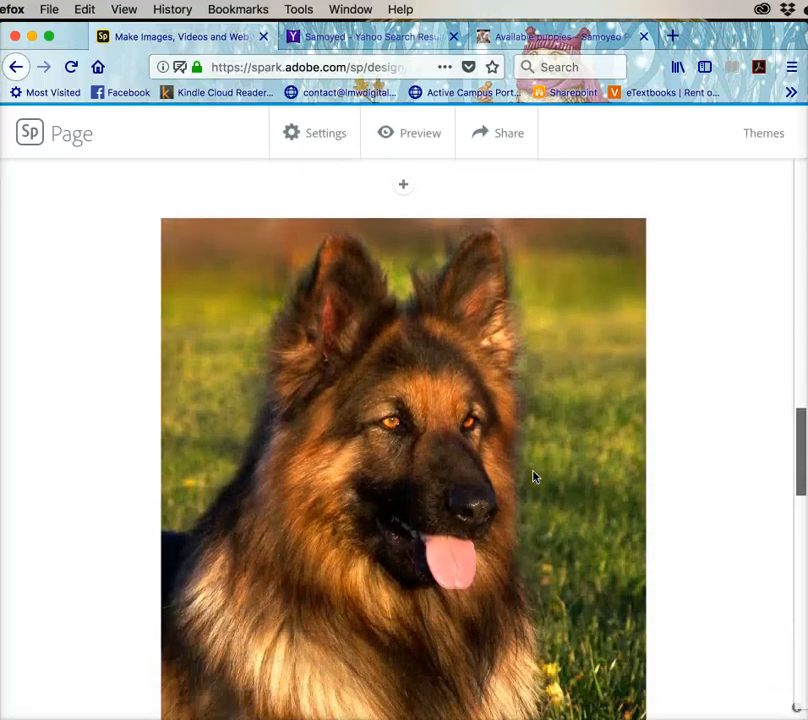
pyautogui.scroll(-10, 533, 477)
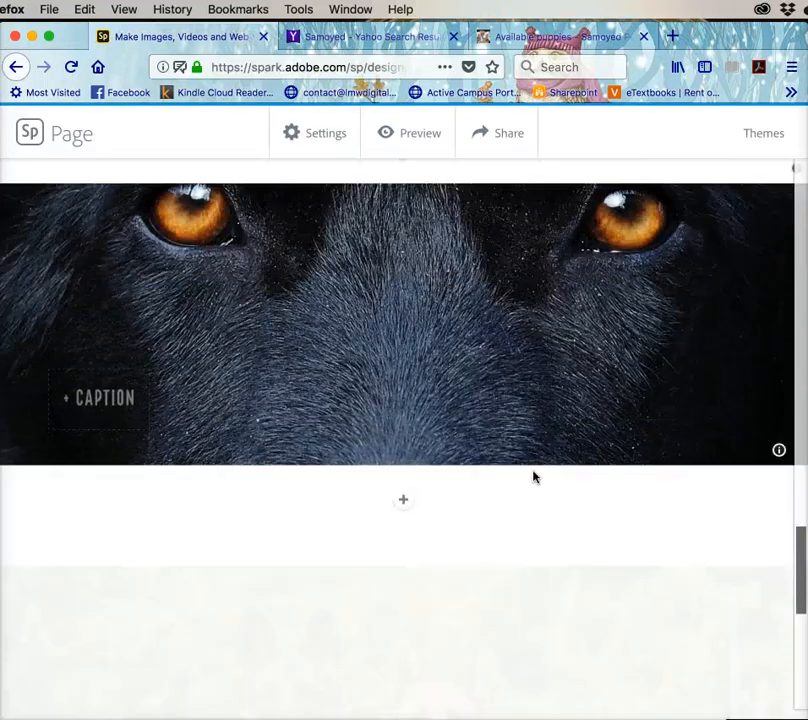
pyautogui.click(495, 377)
pyautogui.scroll(-5, 399, 359)
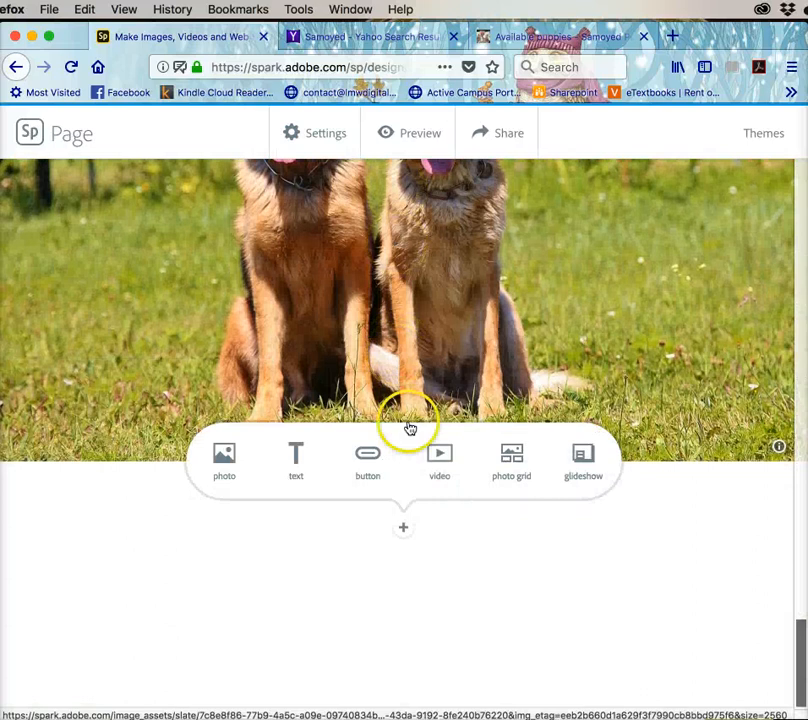
pyautogui.click(366, 456)
# Close the Samoyed puppies site and search the web for "German Shepherd".
pyautogui.click(530, 40)
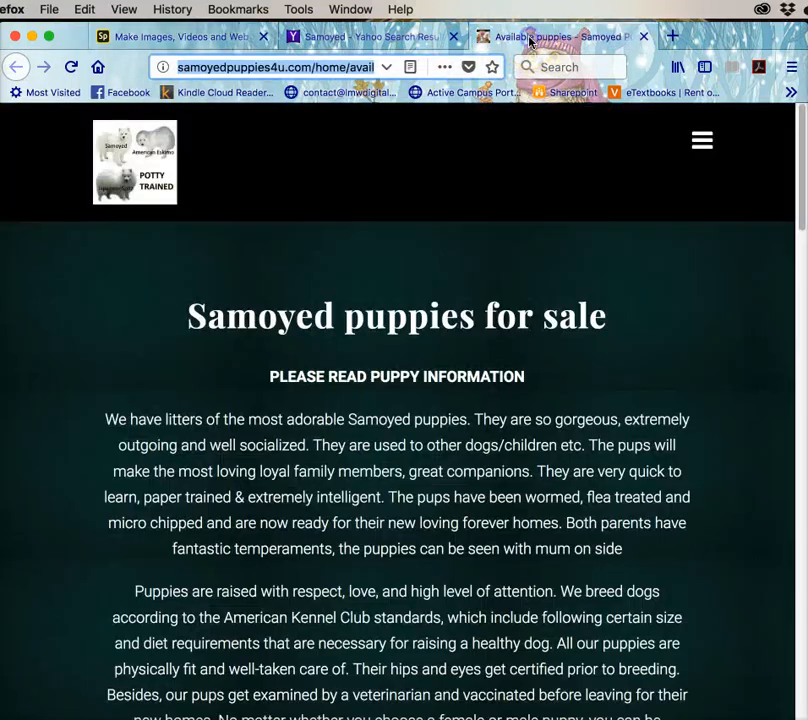
pyautogui.click(643, 36)
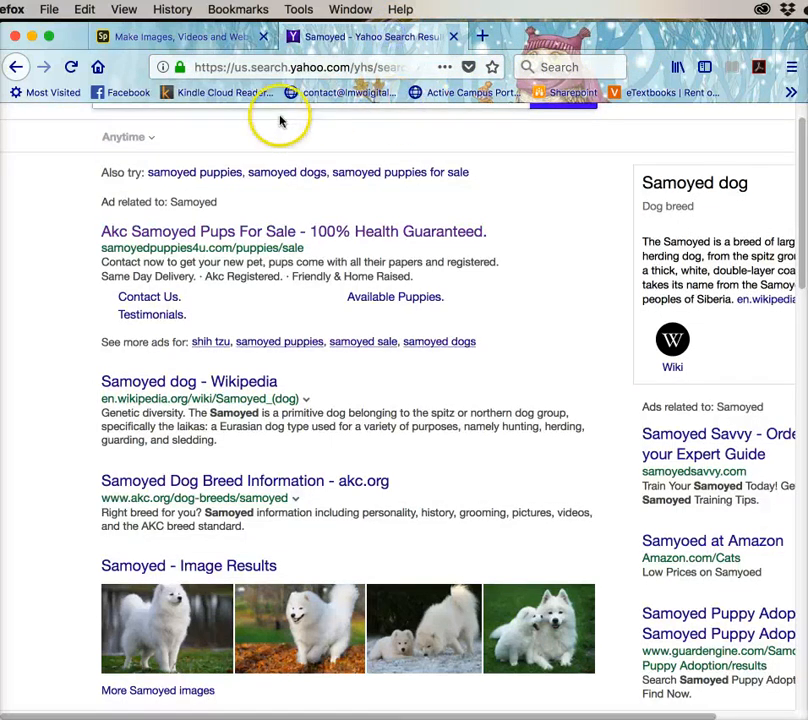
pyautogui.click(276, 67)
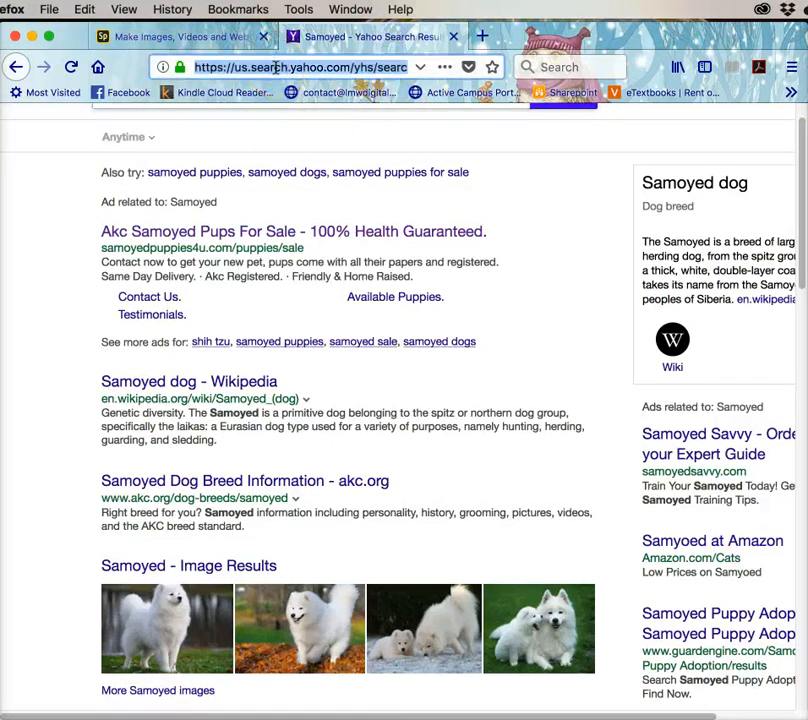
pyautogui.write('German She')
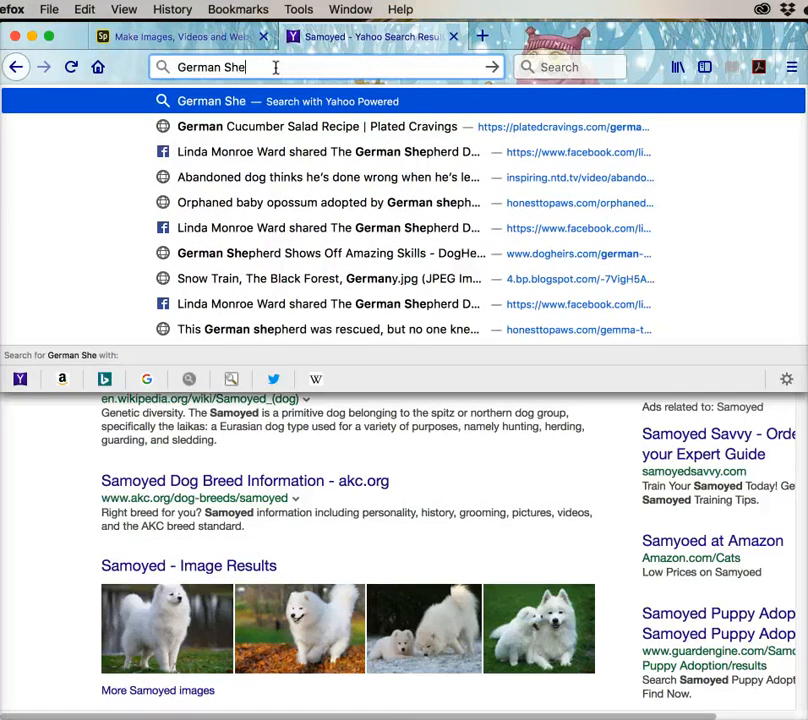
pyautogui.write('pherd')
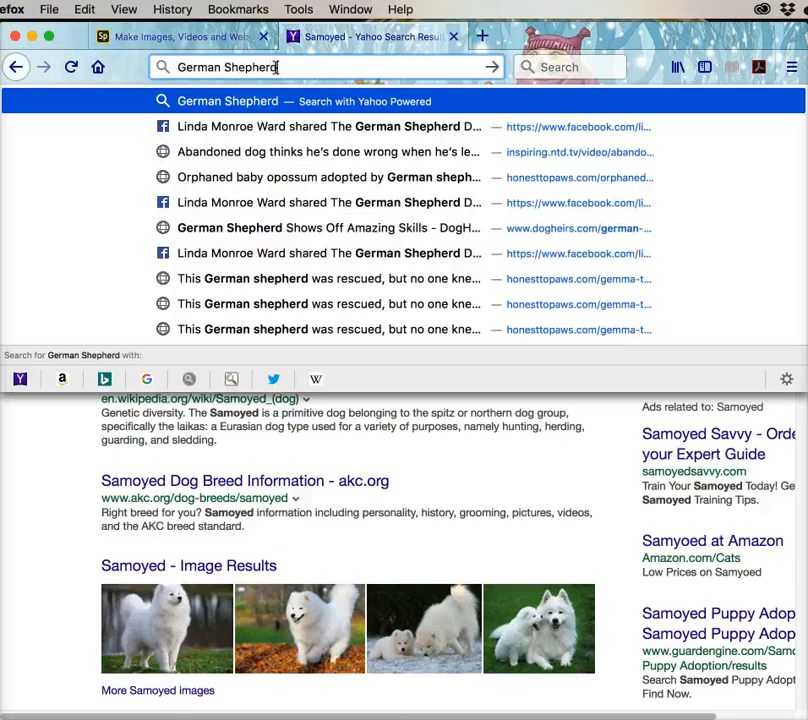
pyautogui.press('Return')
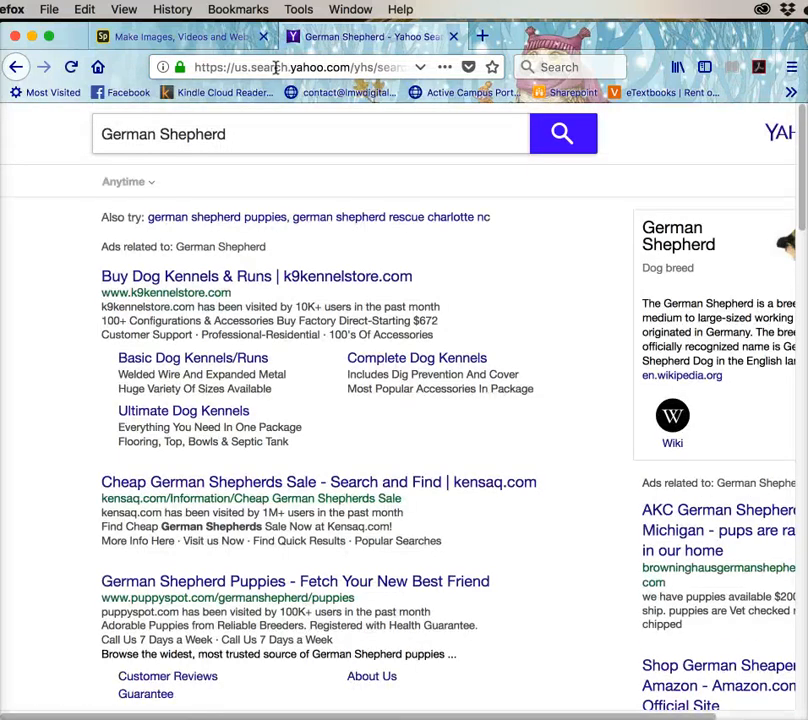
# Find the puppyspot.com German Shepherd Puppies page through the search results and copy its web address.
pyautogui.click(252, 487)
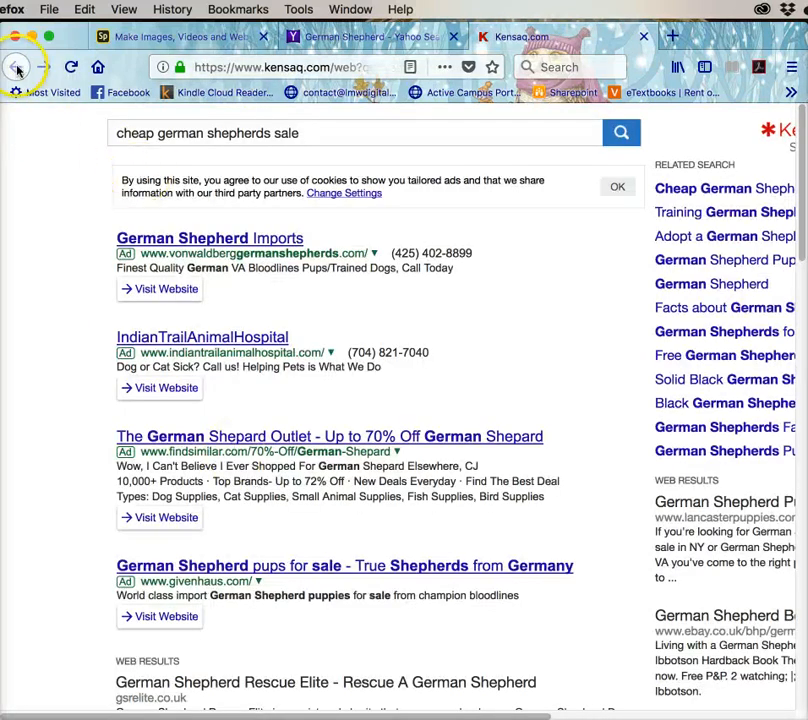
pyautogui.click(645, 37)
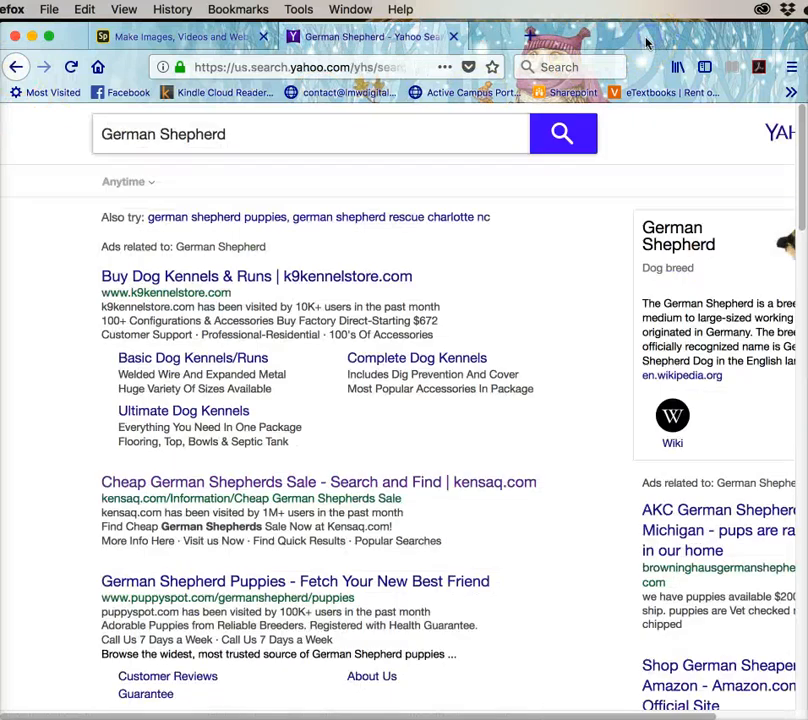
pyautogui.scroll(-4, 461, 330)
pyautogui.scroll(-1, 461, 330)
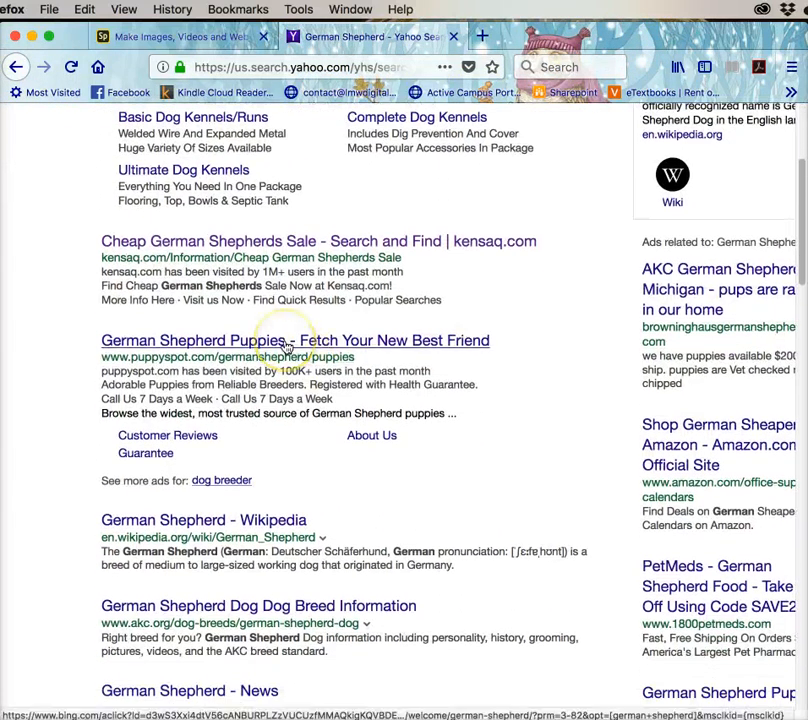
pyautogui.click(285, 342)
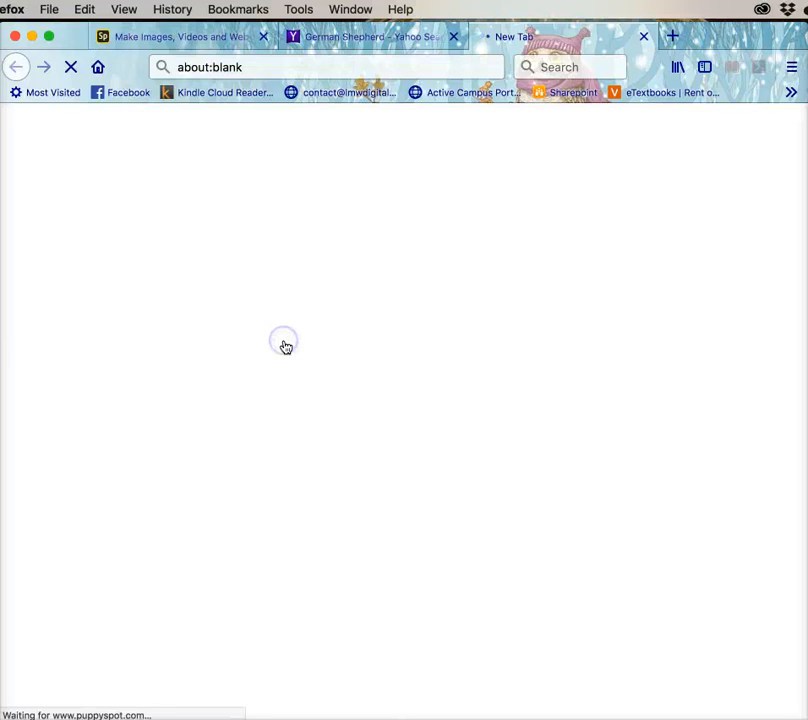
pyautogui.scroll(-10, 285, 347)
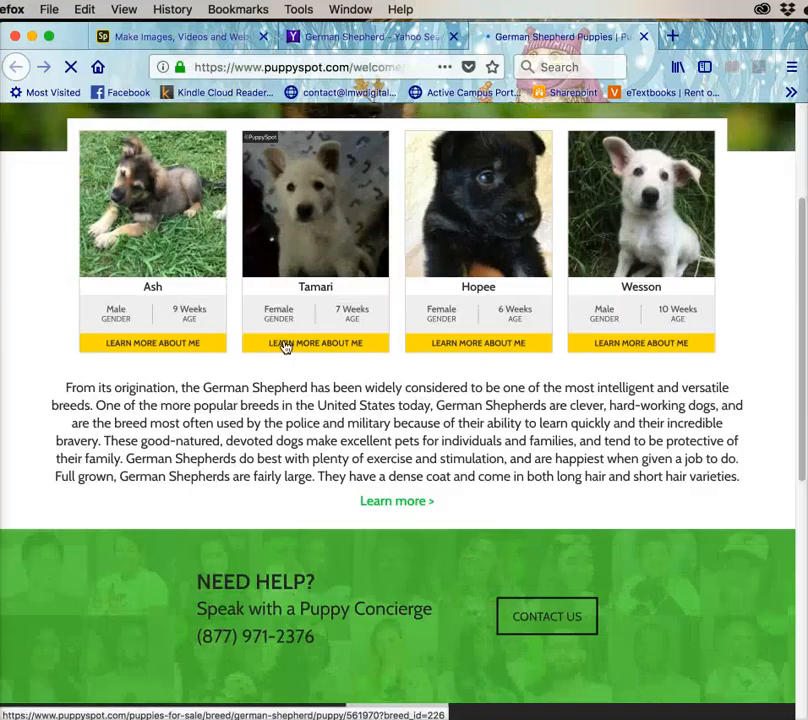
pyautogui.scroll(10, 285, 347)
pyautogui.click(303, 382)
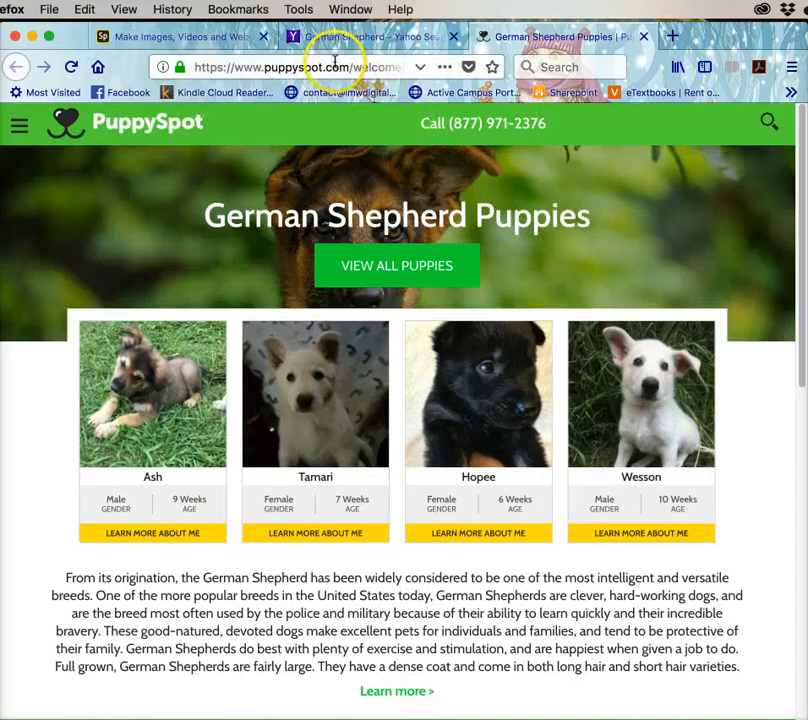
pyautogui.click(336, 68)
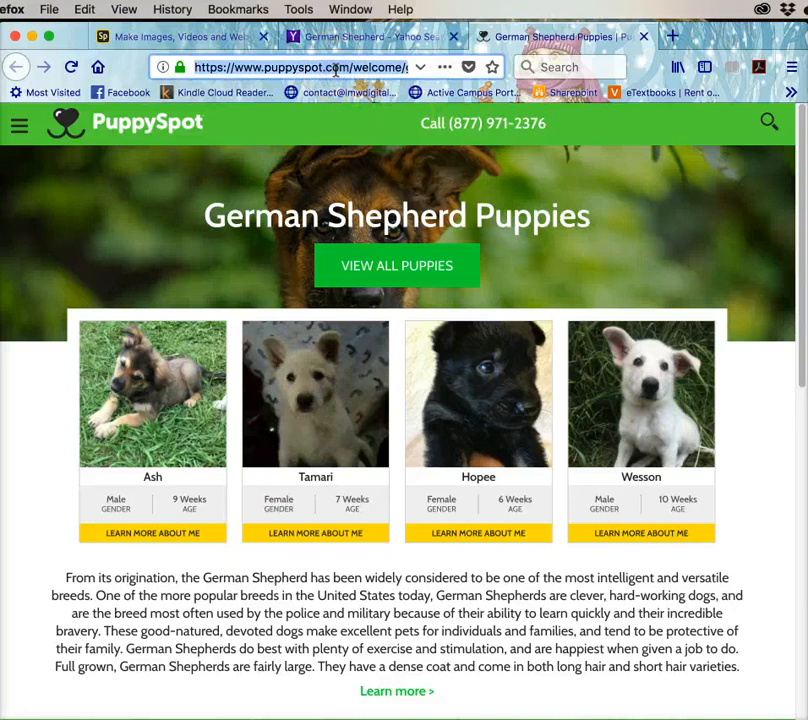
# In Adobe Spark, label the new button "German Puppies for Sale", link it to the copied puppyspot.com address, centre it and save it.
pyautogui.click(350, 40)
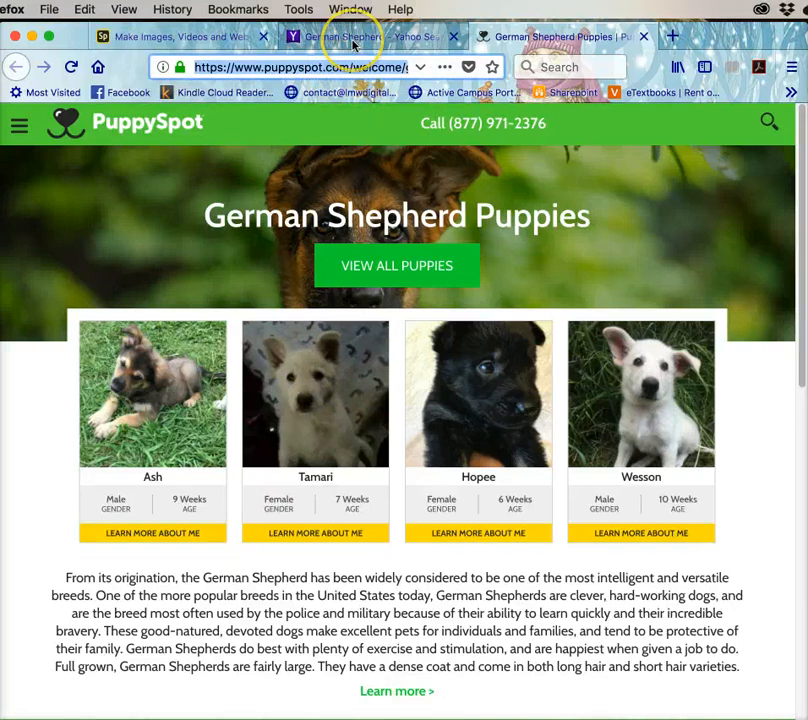
pyautogui.click(213, 40)
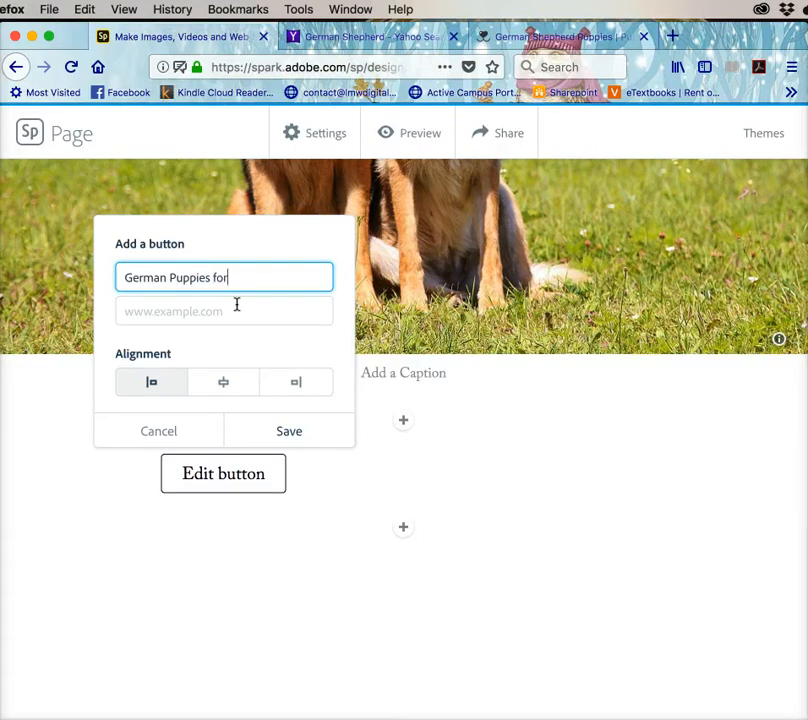
pyautogui.click(172, 312)
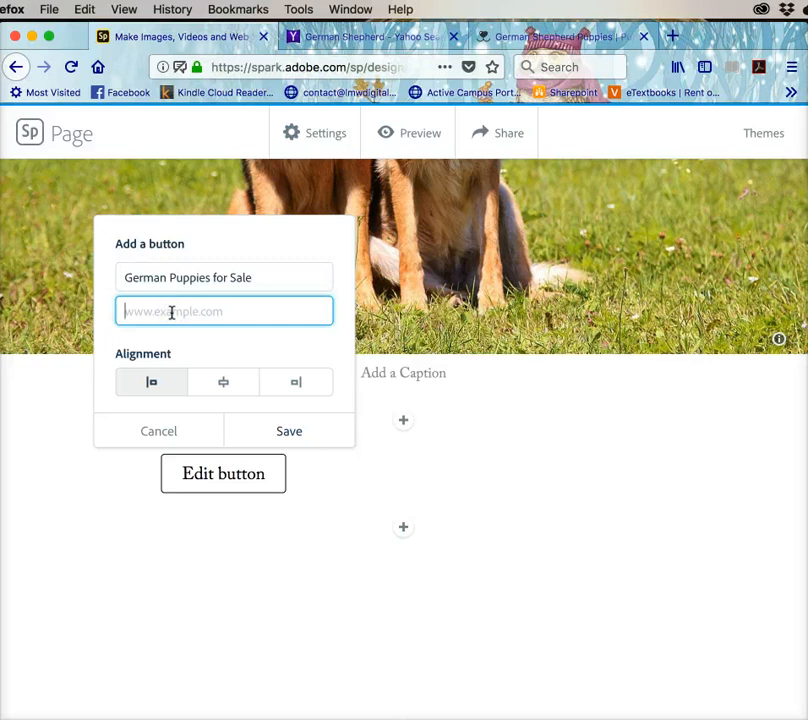
pyautogui.press('super+v')
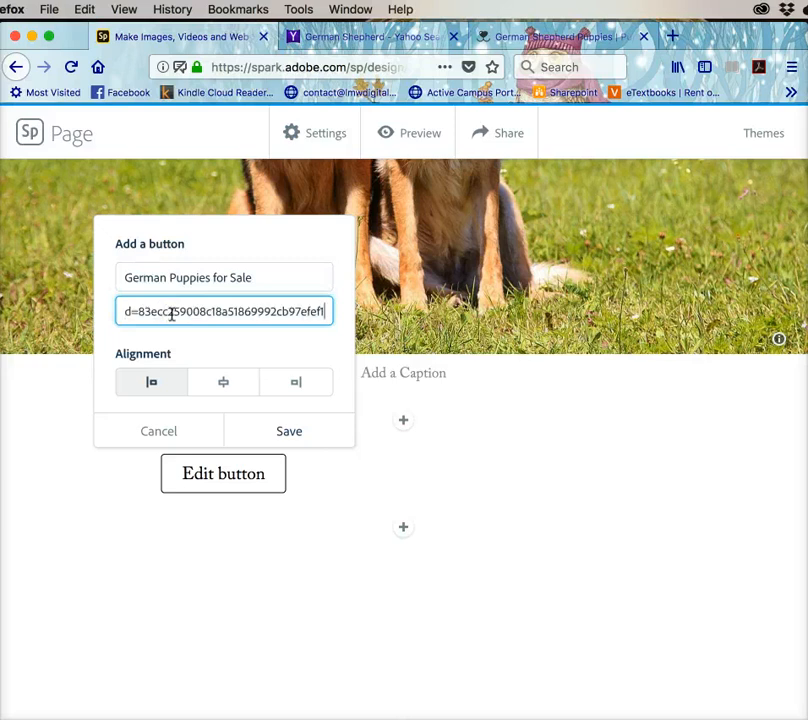
pyautogui.click(229, 386)
pyautogui.click(227, 386)
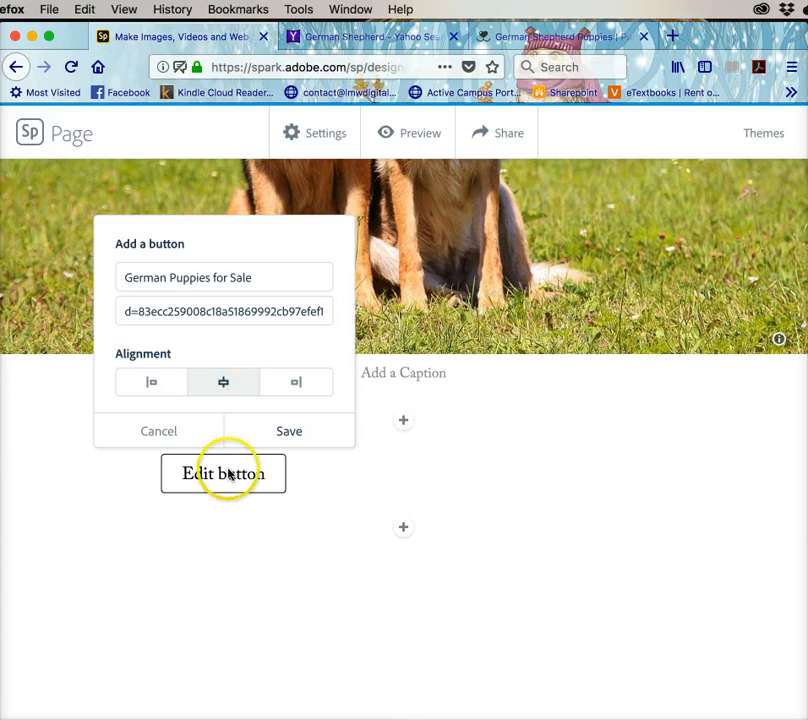
pyautogui.click(283, 430)
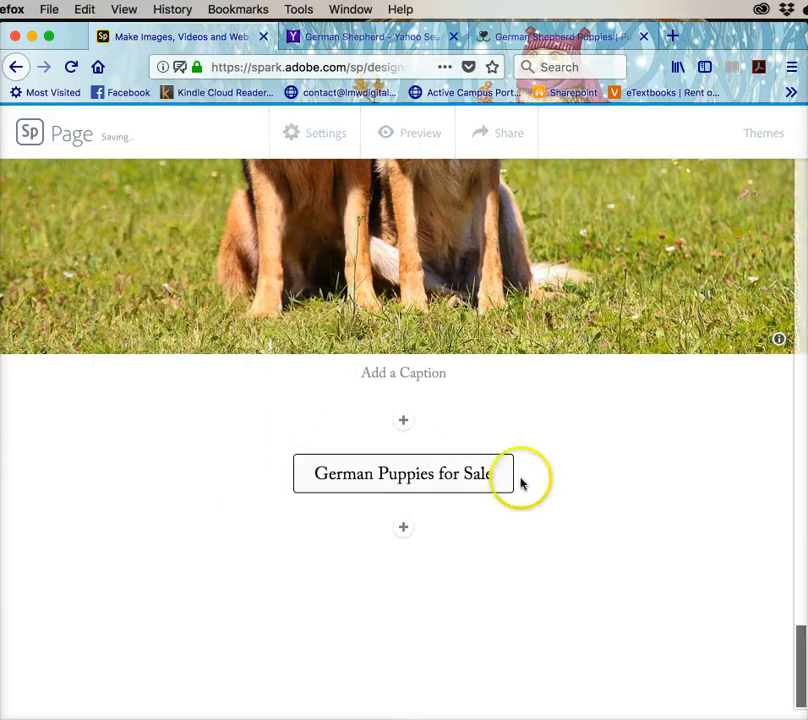
pyautogui.click(402, 530)
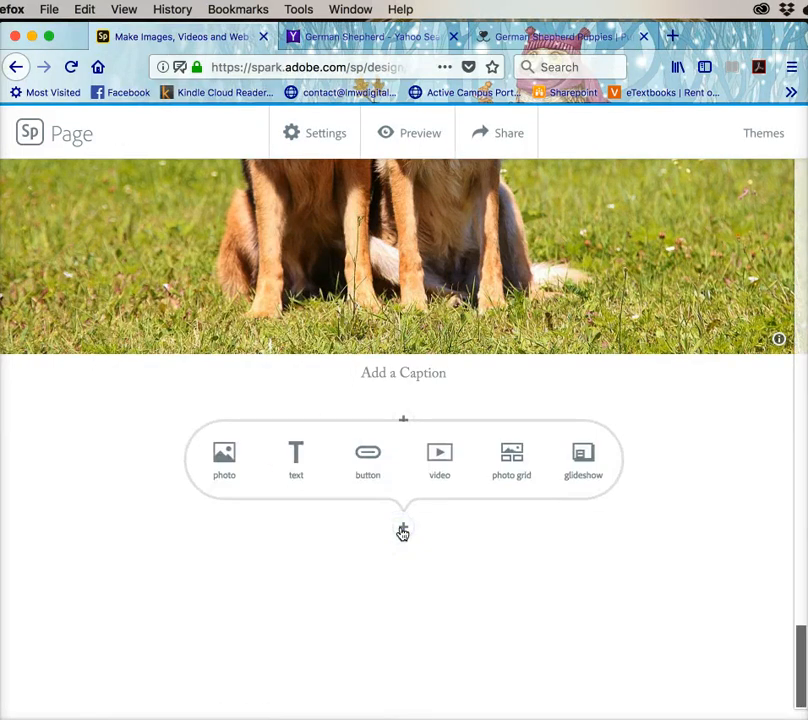
pyautogui.click(224, 457)
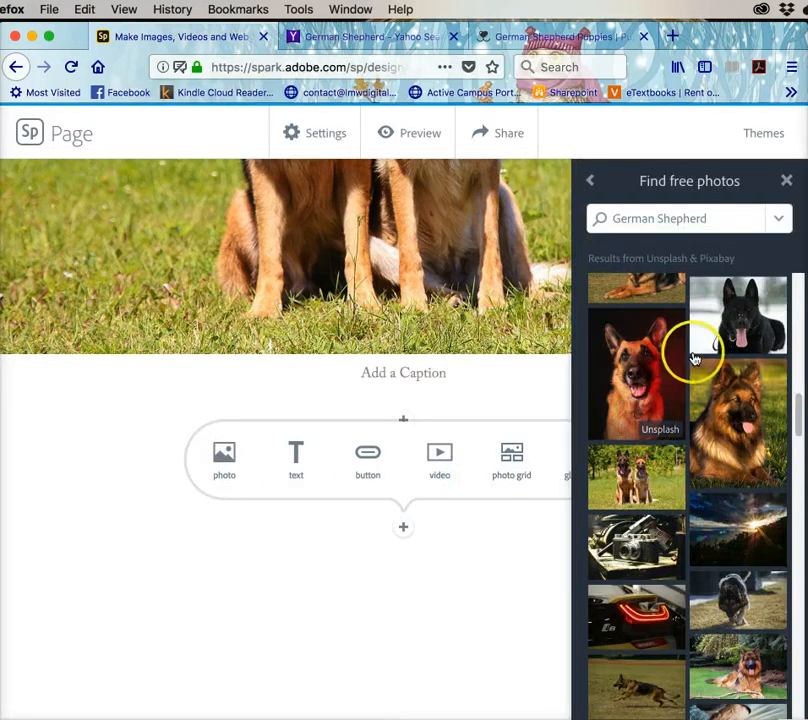
pyautogui.click(435, 545)
# Add a glideshow below the German Puppies for Sale button using the watercolour-style German Shepherd portrait from the free photos, and save it.
pyautogui.click(404, 527)
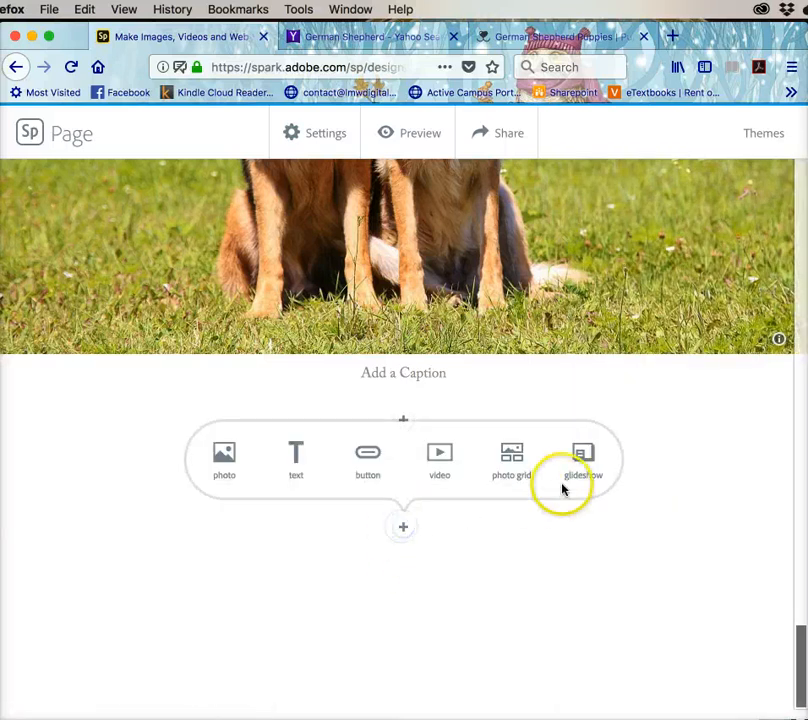
pyautogui.click(583, 452)
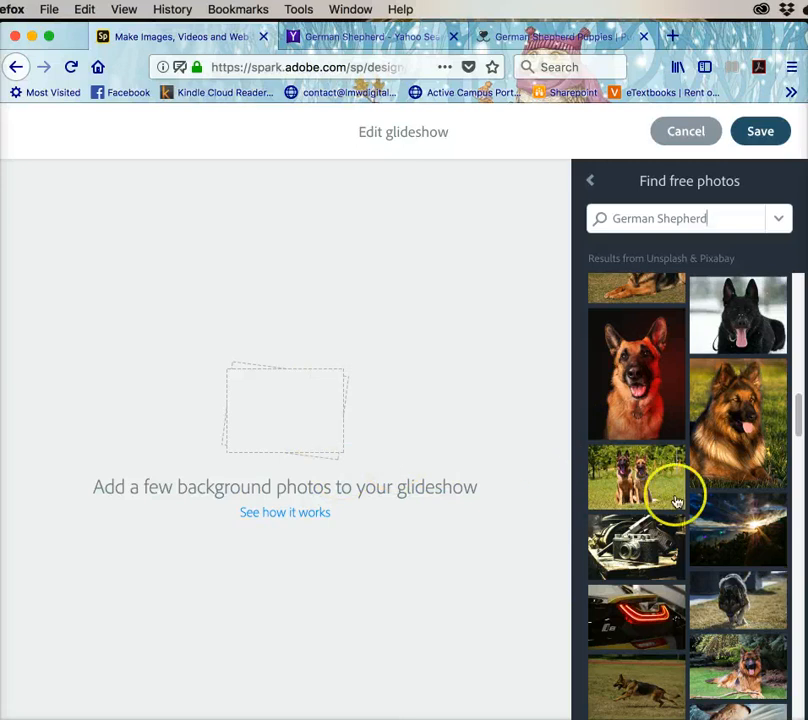
pyautogui.scroll(-5, 646, 577)
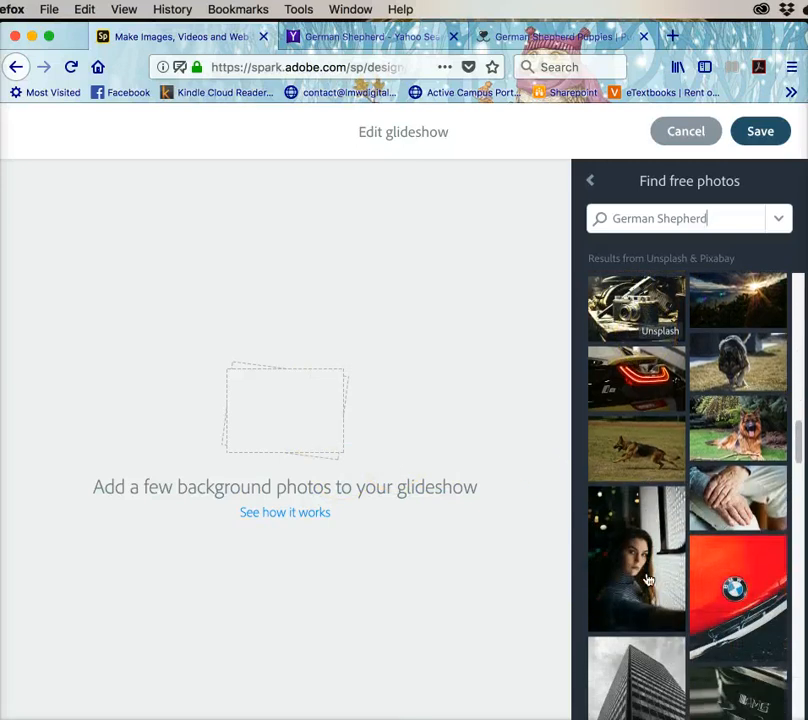
pyautogui.scroll(-15, 647, 580)
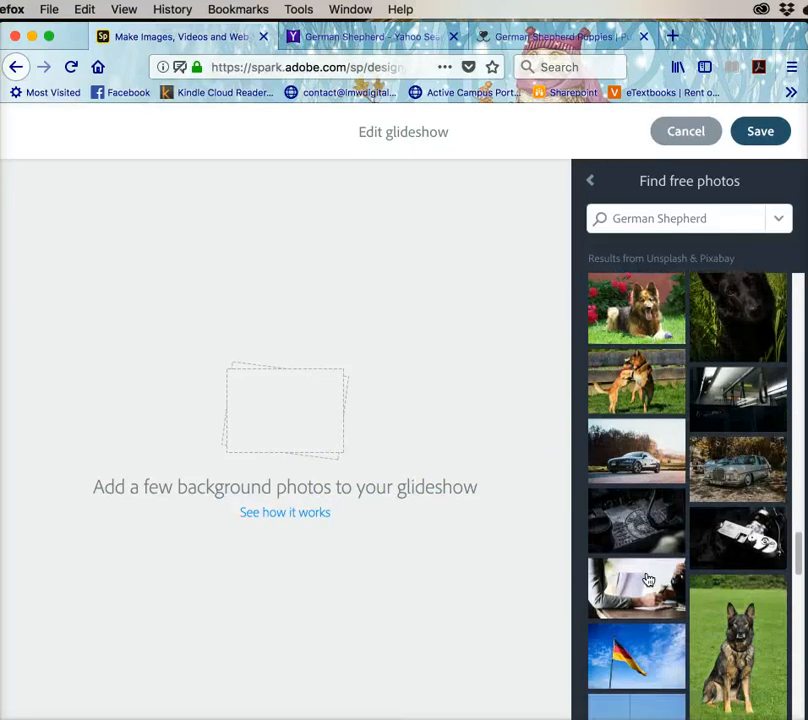
pyautogui.scroll(-8, 648, 580)
pyautogui.scroll(-1, 648, 579)
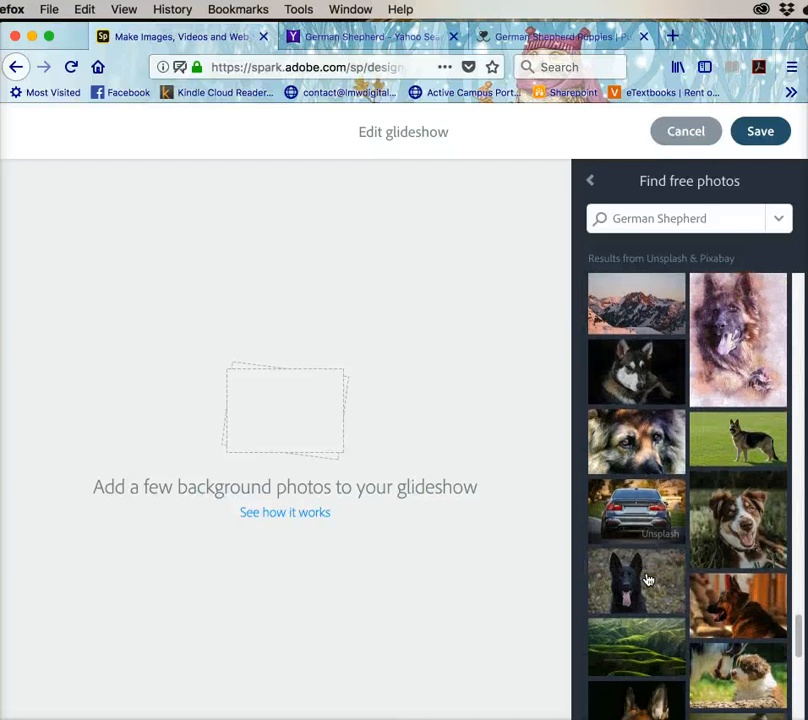
pyautogui.scroll(3, 649, 578)
pyautogui.click(746, 459)
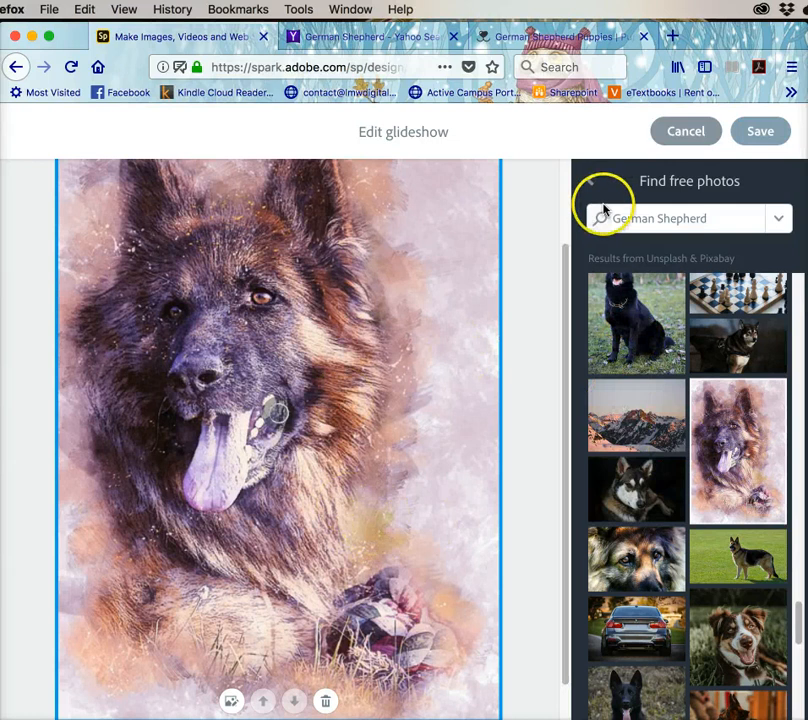
pyautogui.click(761, 131)
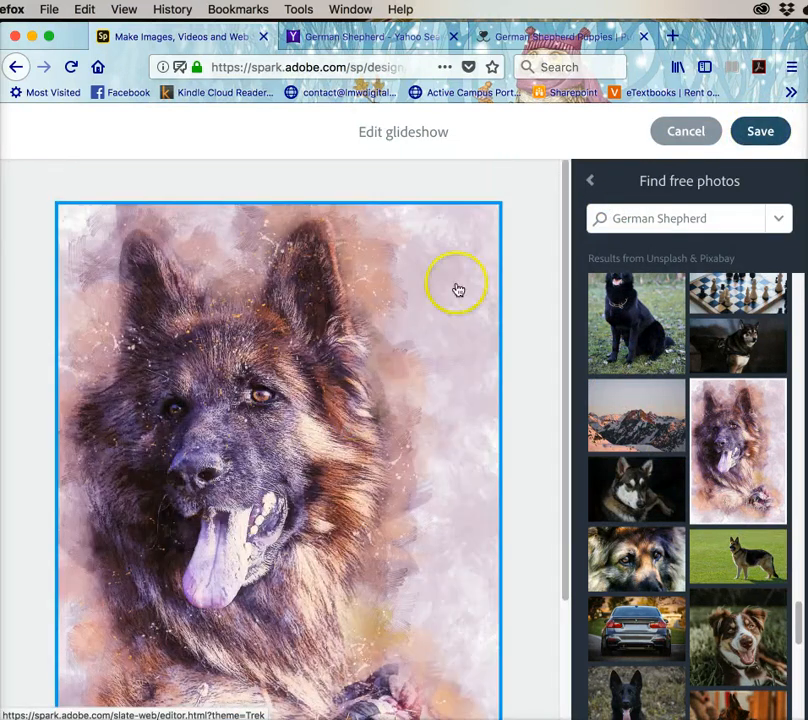
pyautogui.click(763, 131)
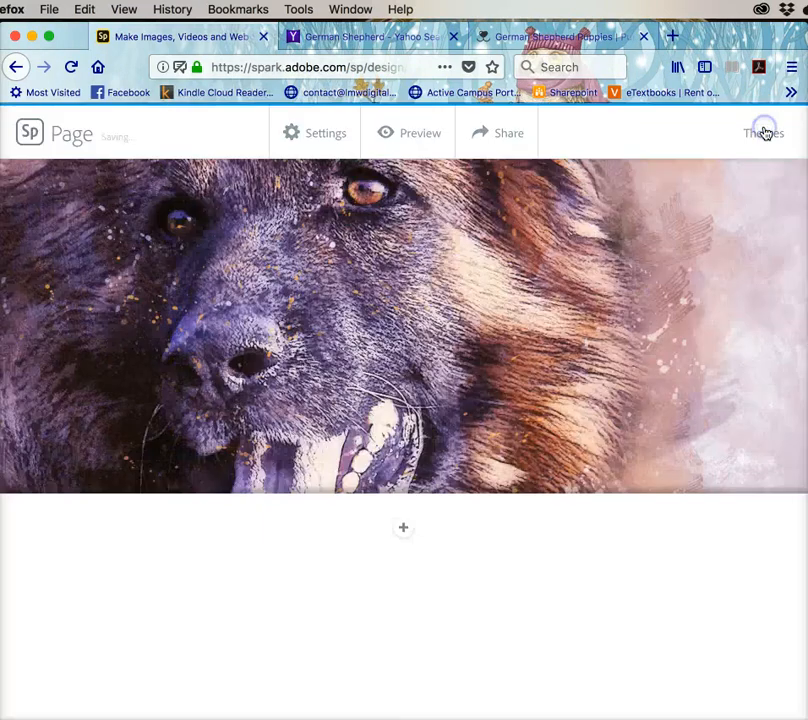
# Add a text block over the glideshow photo, formatted as a quote reading "A dog is man's best friend".
pyautogui.scroll(-3, 479, 464)
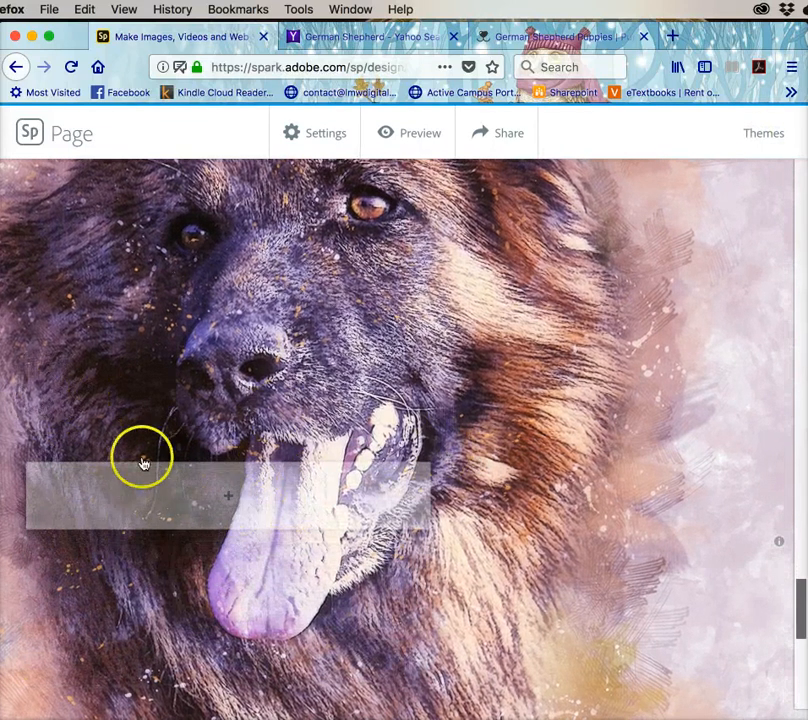
pyautogui.scroll(-1, 574, 448)
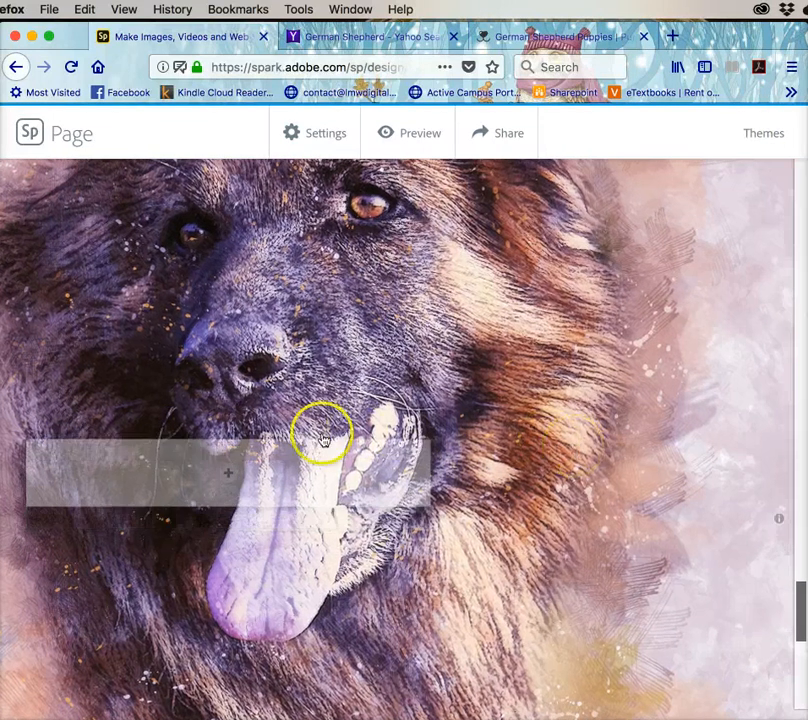
pyautogui.click(227, 475)
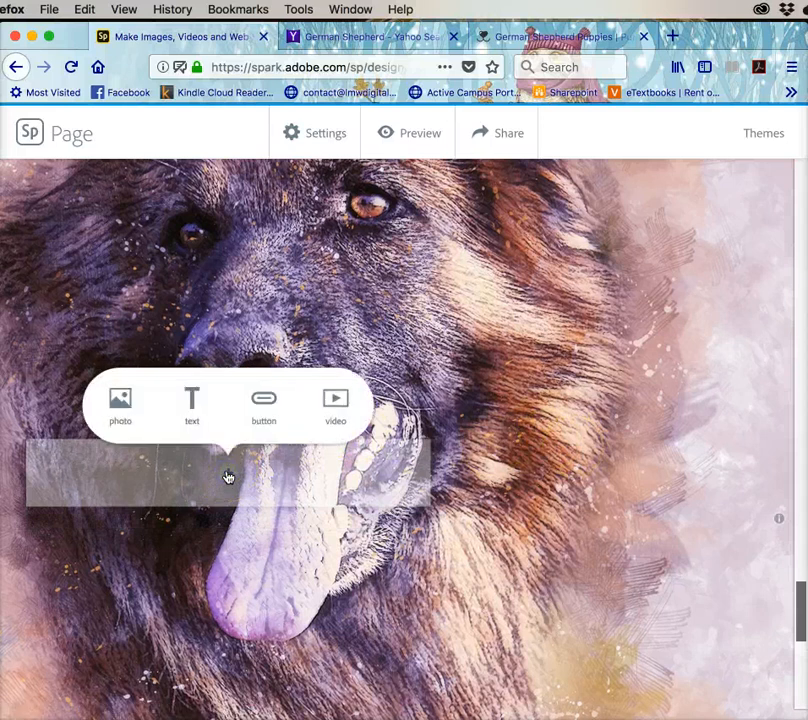
pyautogui.click(192, 401)
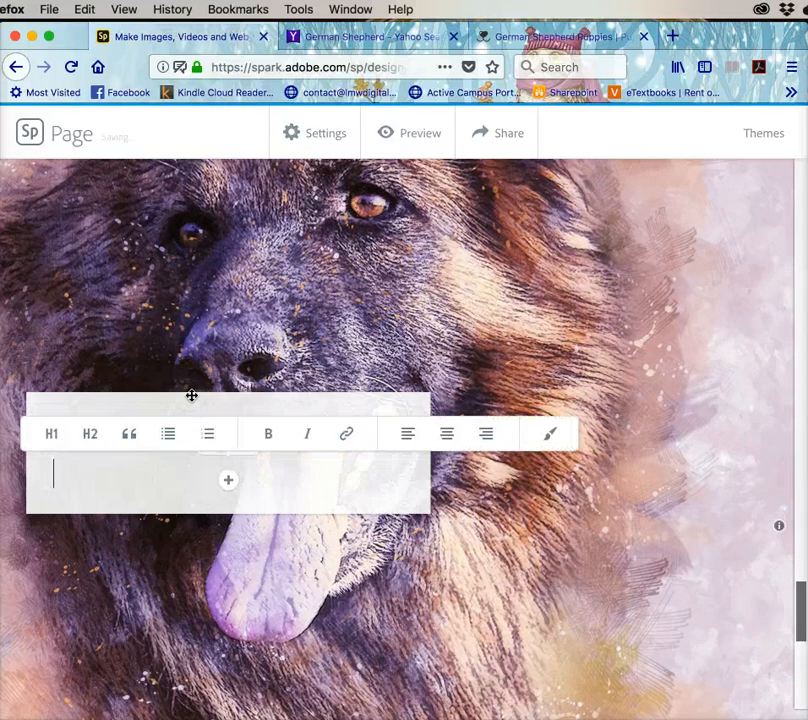
pyautogui.click(130, 437)
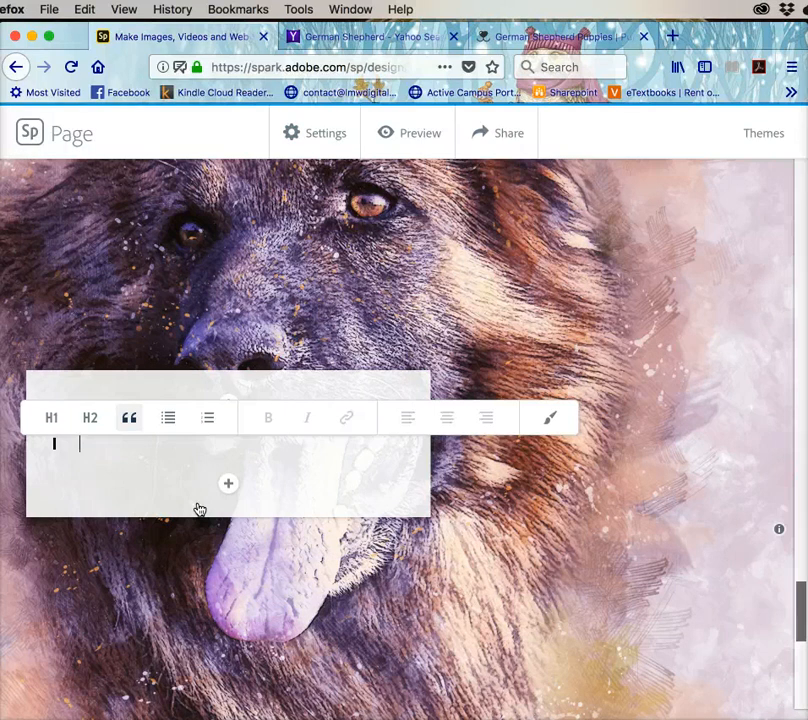
pyautogui.write('AD')
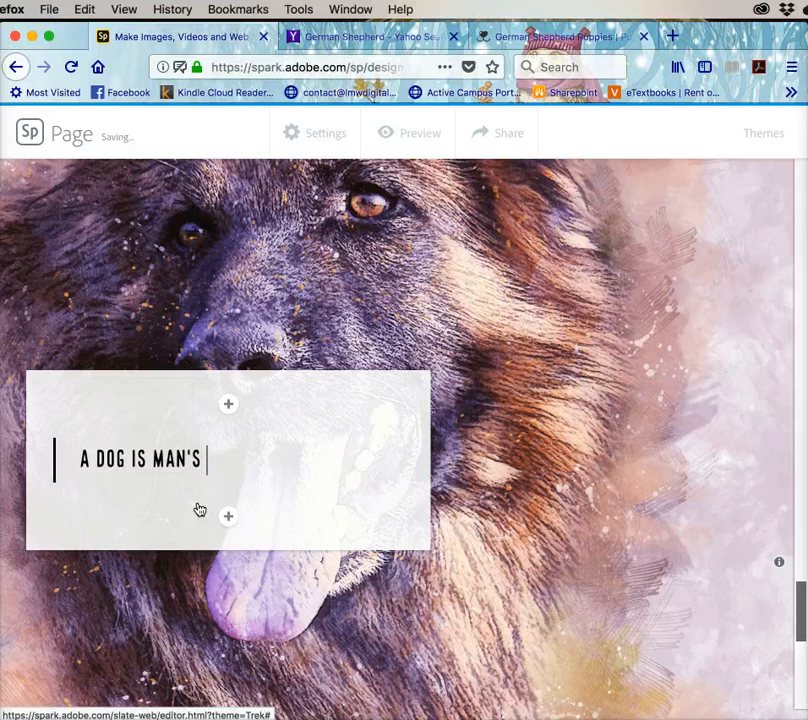
pyautogui.write('T FRIEND')
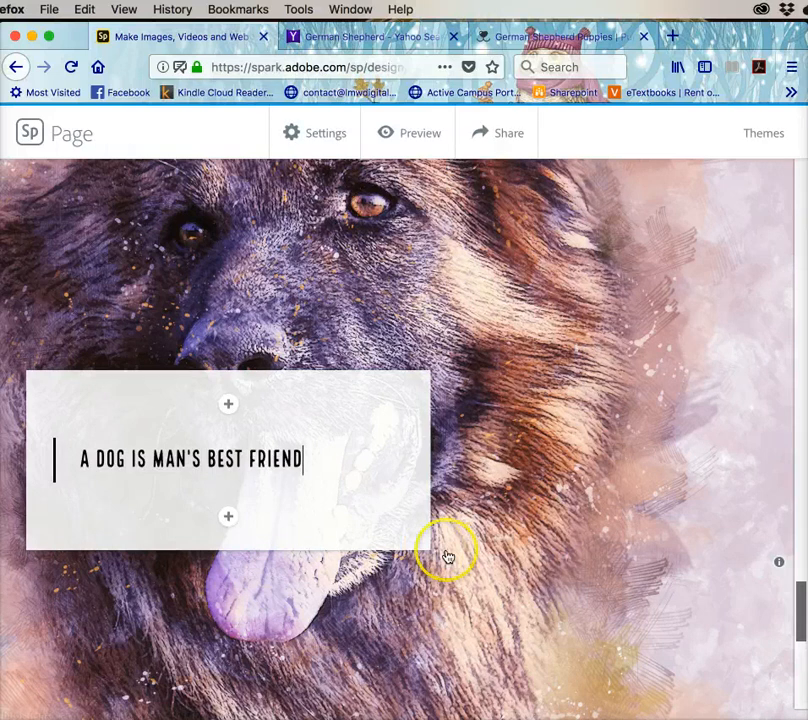
pyautogui.click(476, 573)
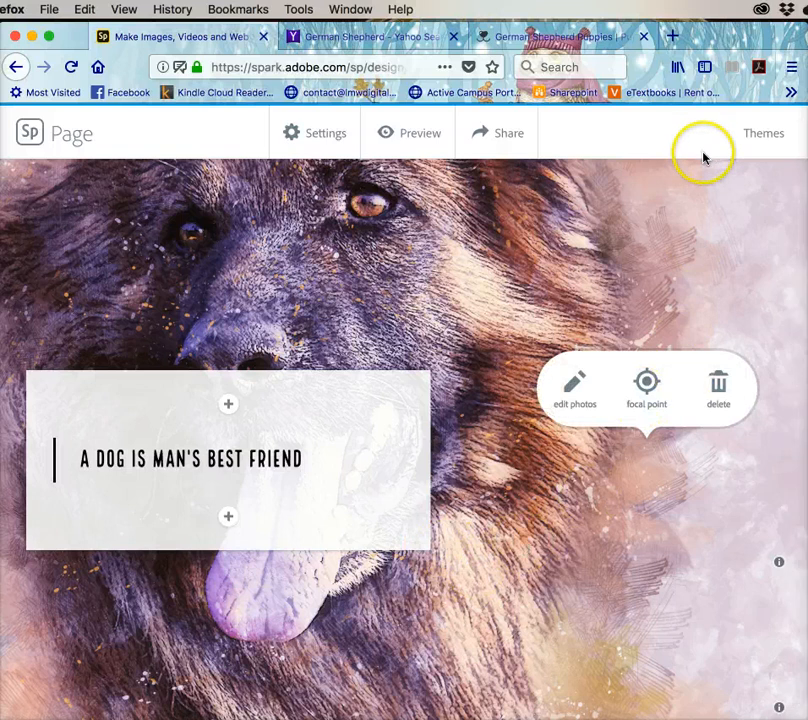
pyautogui.click(617, 141)
pyautogui.click(536, 239)
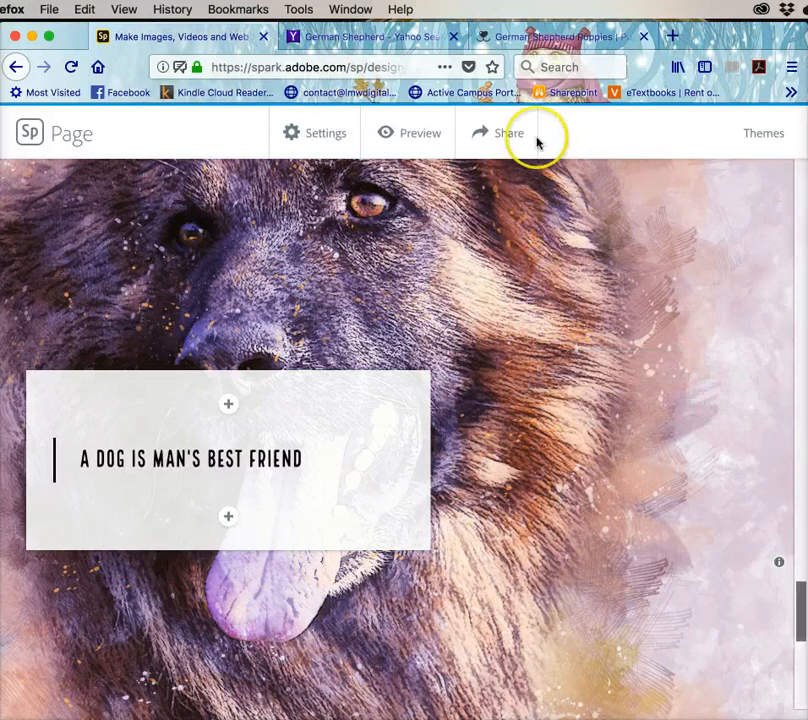
# Preview the page from the title through the Samoyed section, test the Samoyed Puppies for Sale button and return to the preview.
pyautogui.click(421, 133)
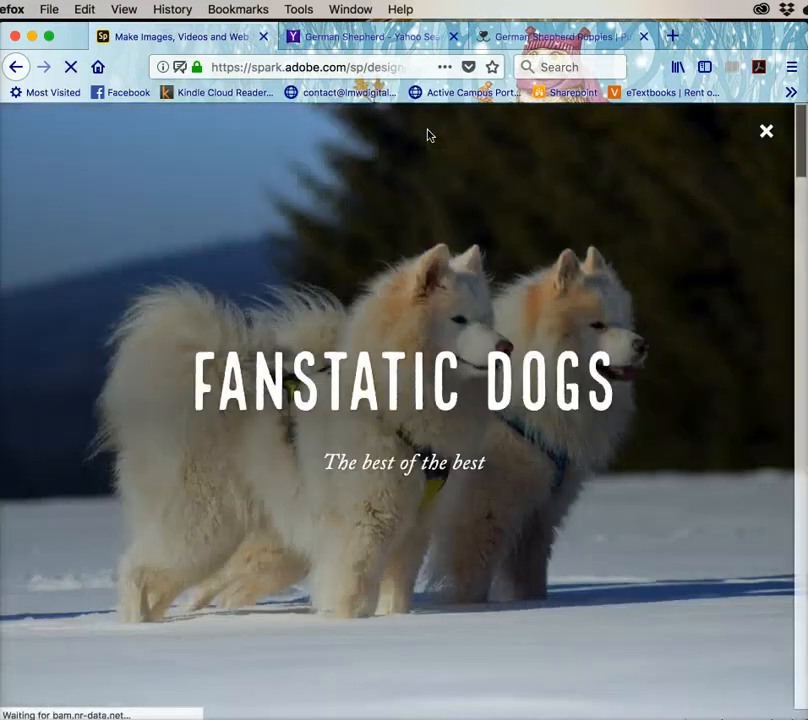
pyautogui.click(429, 289)
pyautogui.scroll(-3, 429, 294)
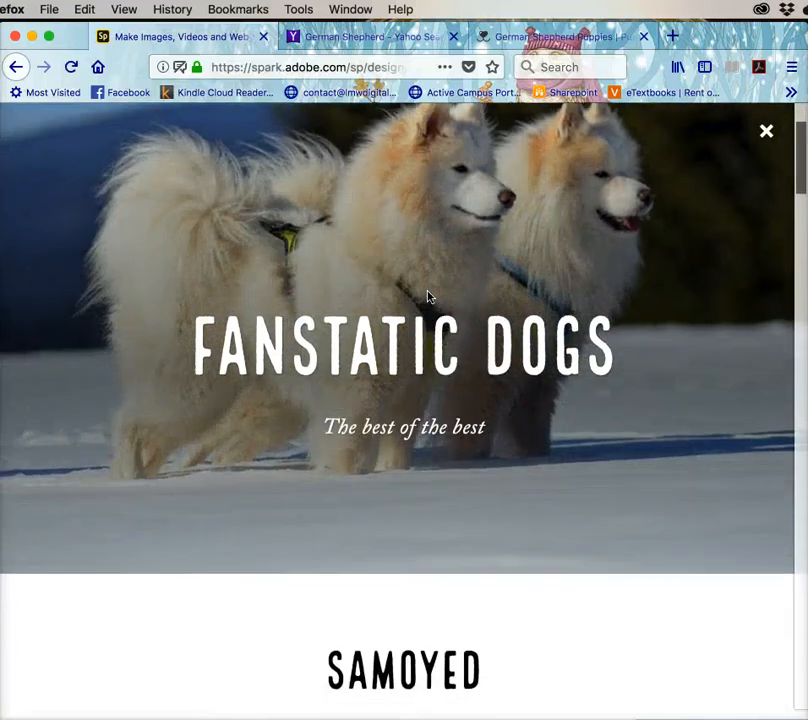
pyautogui.scroll(-4, 429, 296)
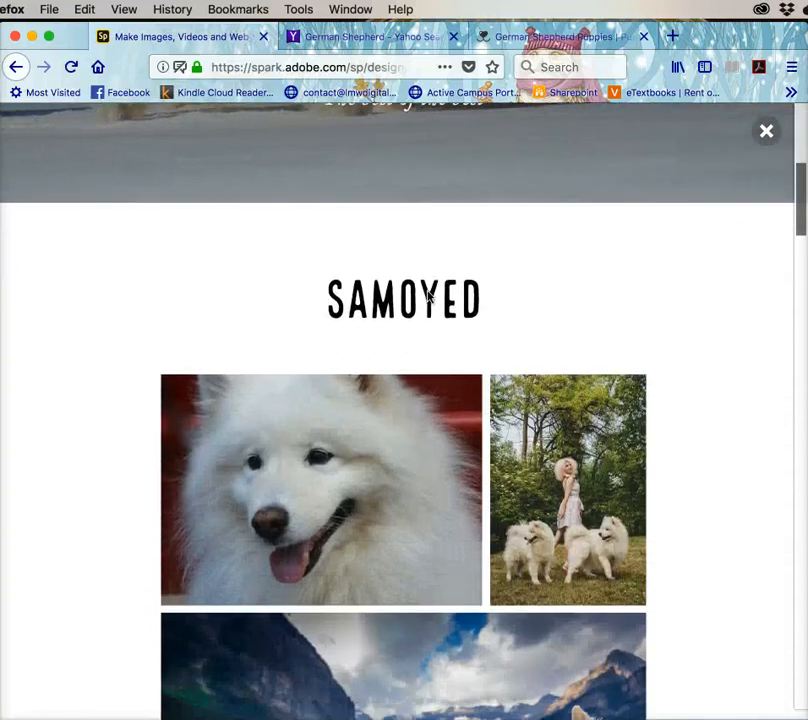
pyautogui.scroll(-3, 428, 295)
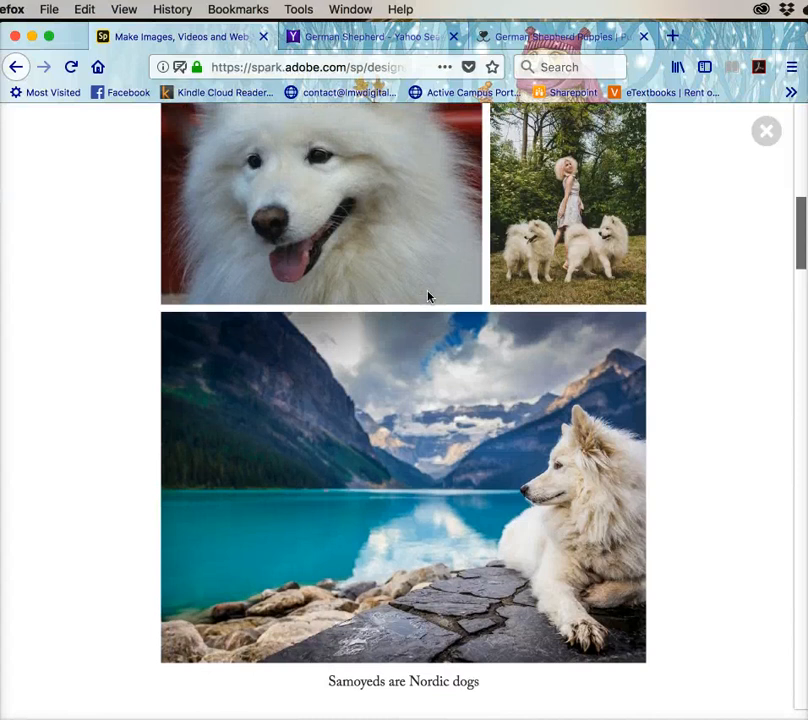
pyautogui.scroll(-3, 428, 296)
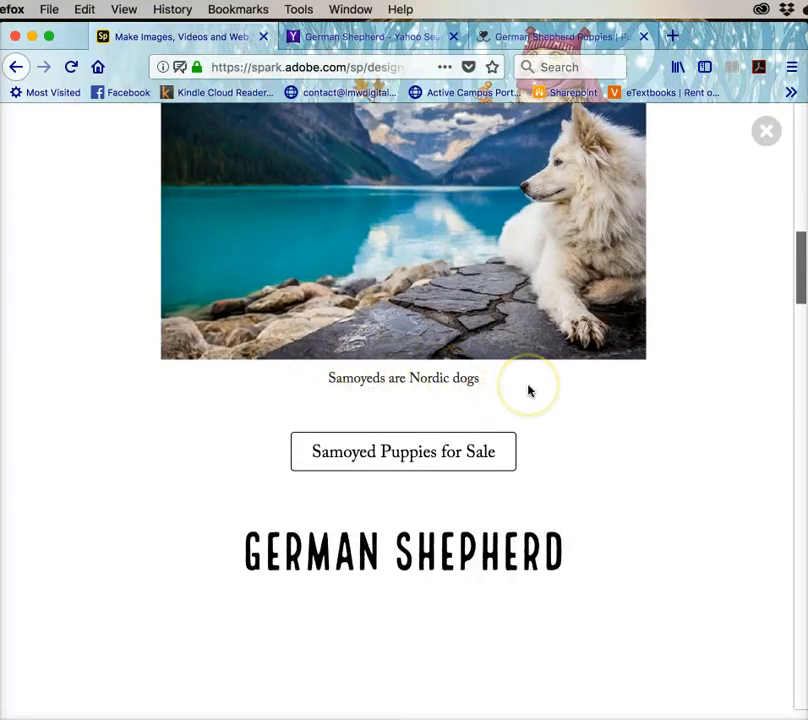
pyautogui.scroll(-1, 505, 395)
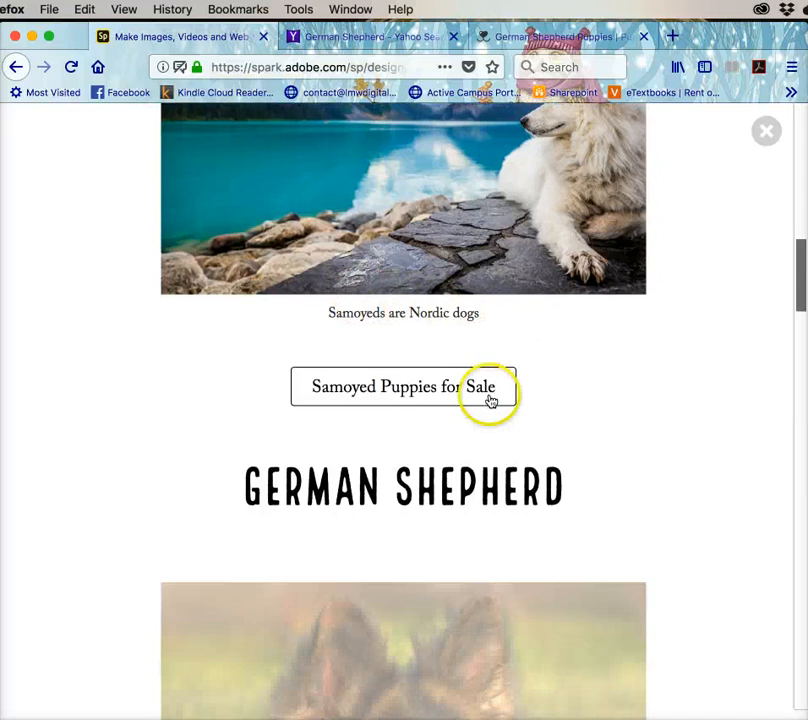
pyautogui.click(395, 382)
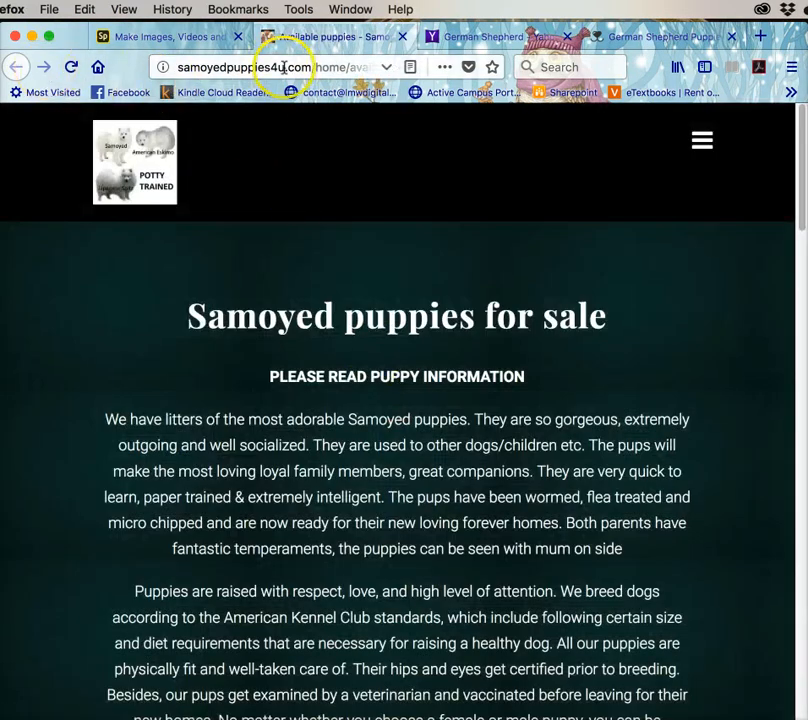
pyautogui.click(190, 38)
# Review the German Shepherd section of the preview and test the German Puppies for Sale button.
pyautogui.scroll(-10, 510, 465)
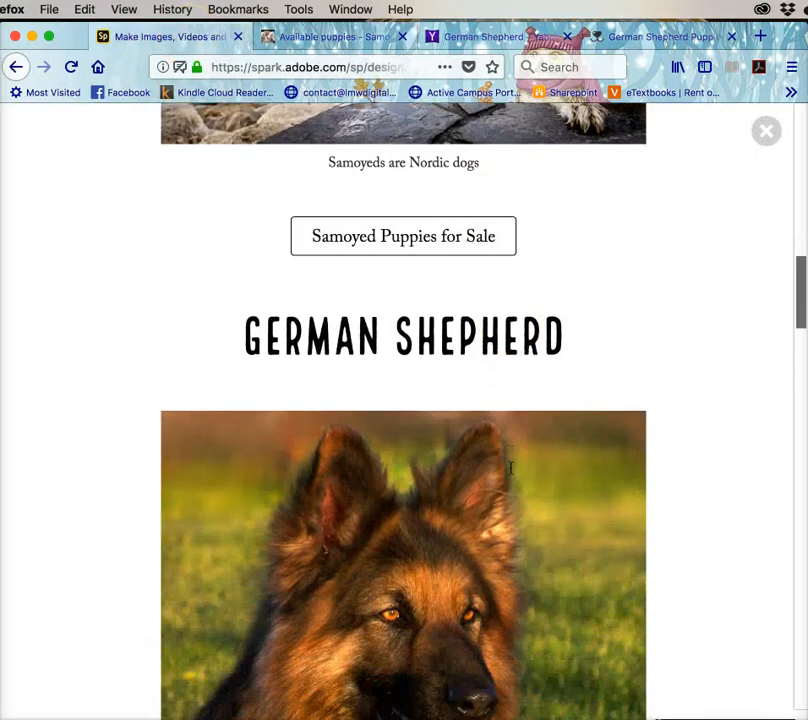
pyautogui.scroll(-3, 510, 467)
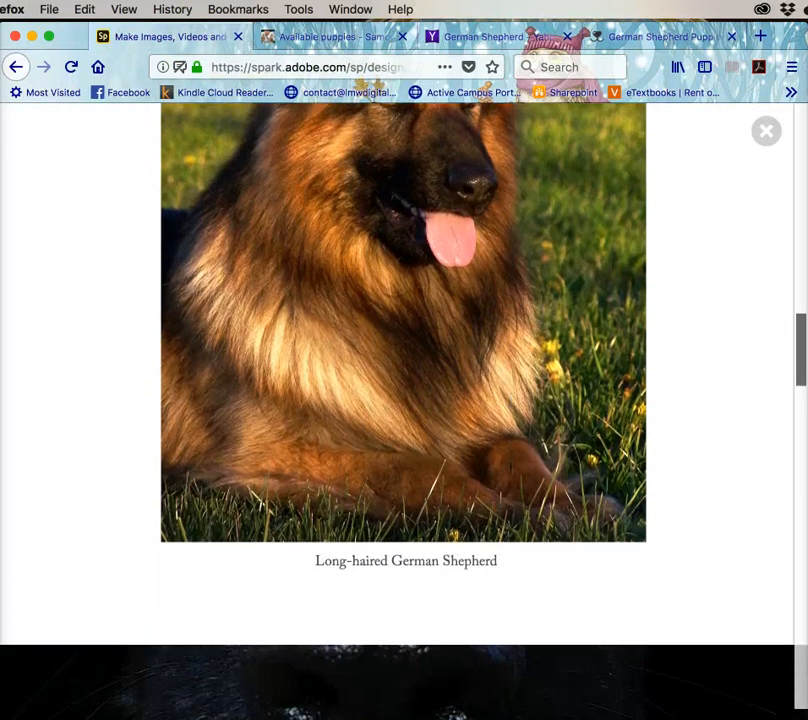
pyautogui.scroll(-12, 510, 467)
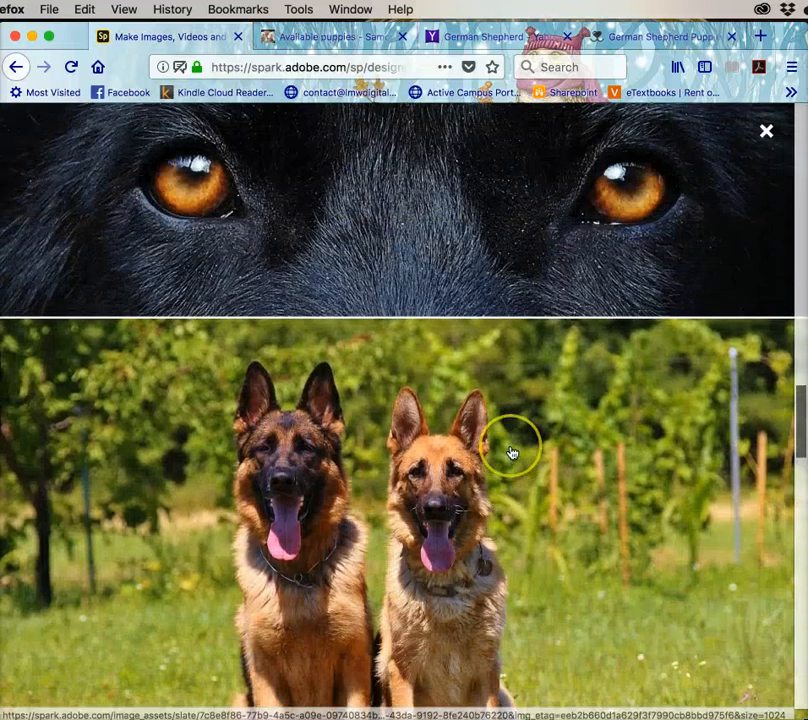
pyautogui.scroll(8, 510, 450)
pyautogui.scroll(-8, 511, 453)
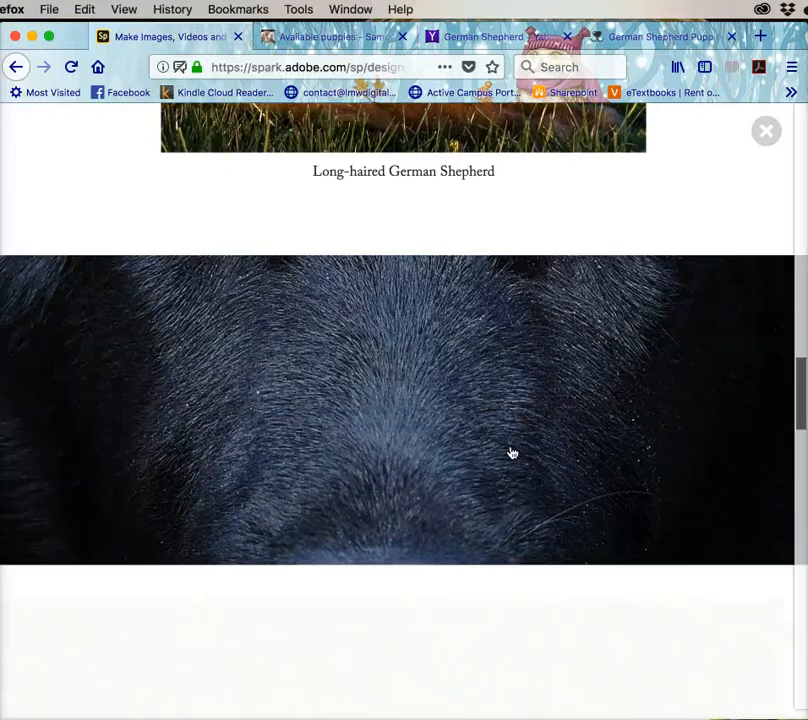
pyautogui.scroll(6, 511, 453)
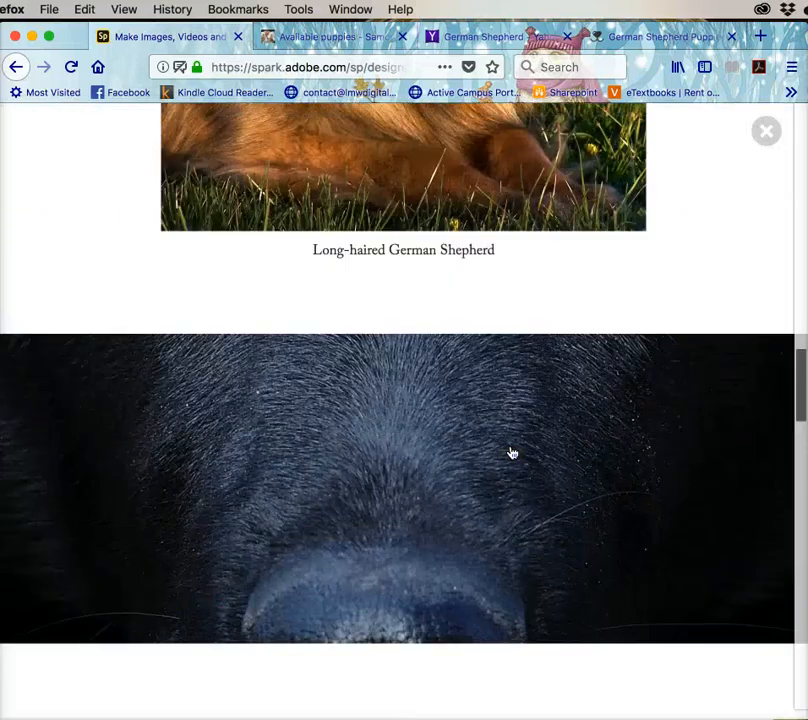
pyautogui.scroll(-5, 511, 453)
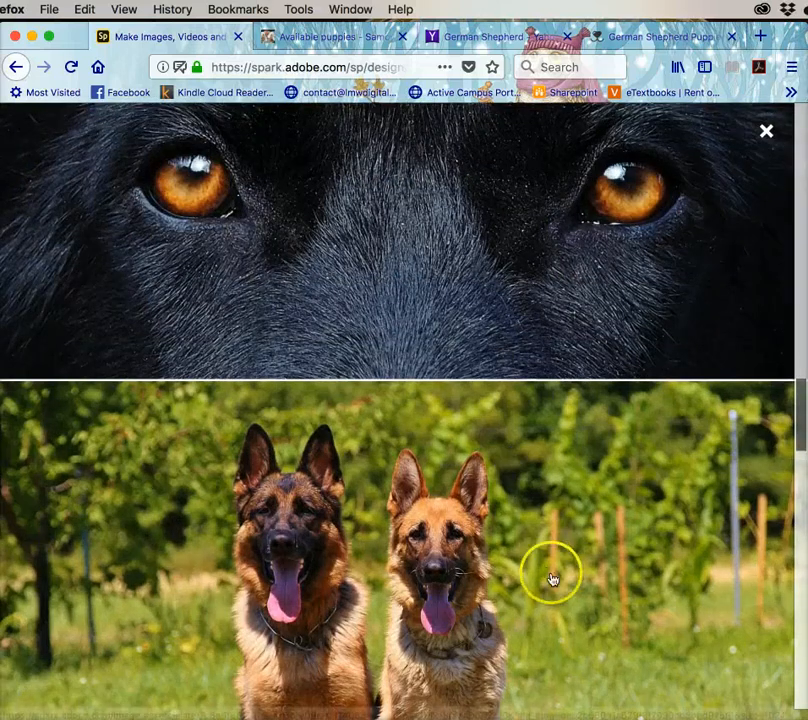
pyautogui.scroll(-4, 551, 578)
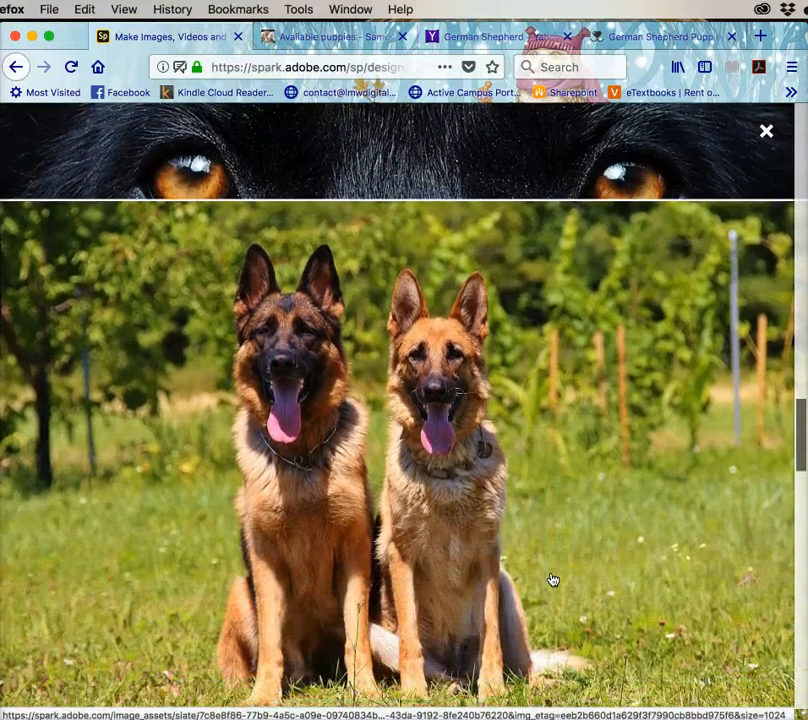
pyautogui.scroll(-8, 552, 580)
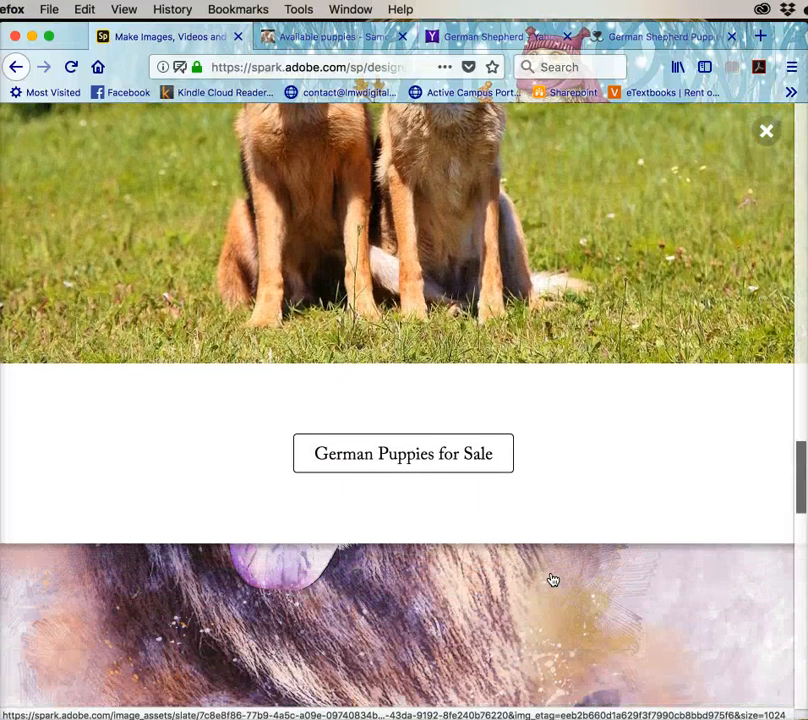
pyautogui.click(427, 473)
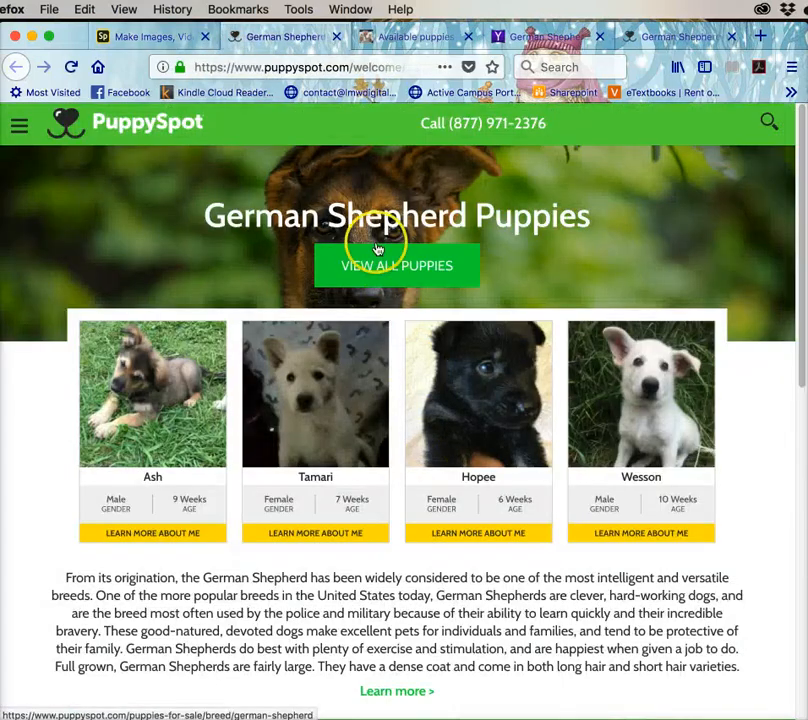
# Return to the page preview, review the German Shepherd glideshow with its overlaid quote to the end, and close the preview.
pyautogui.click(140, 37)
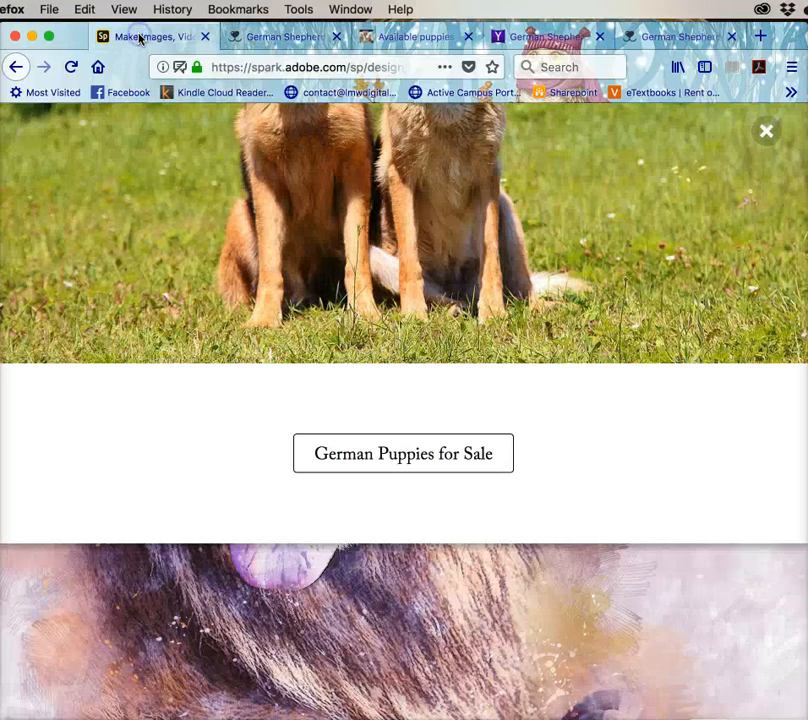
pyautogui.click(400, 417)
pyautogui.scroll(-5, 400, 400)
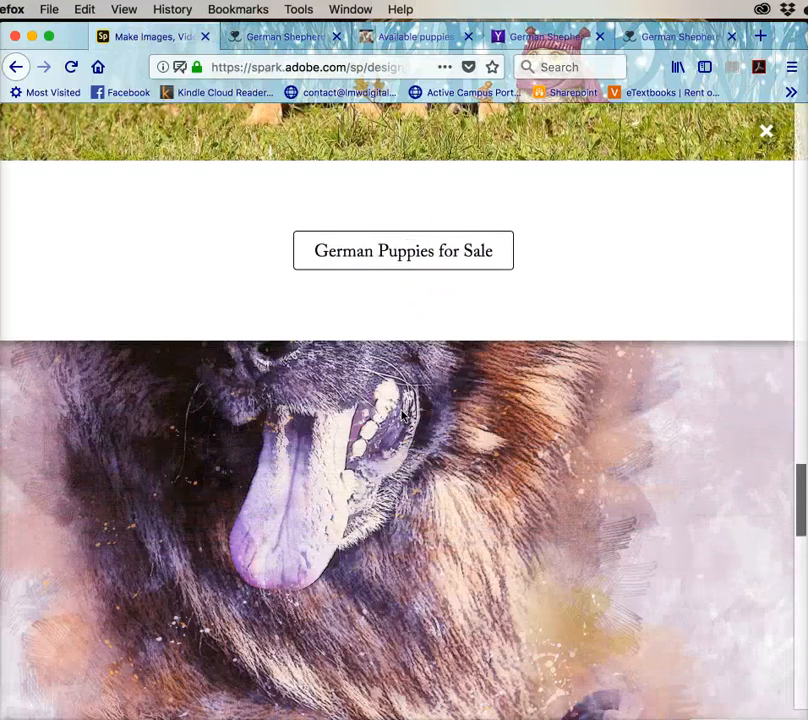
pyautogui.scroll(-3, 403, 415)
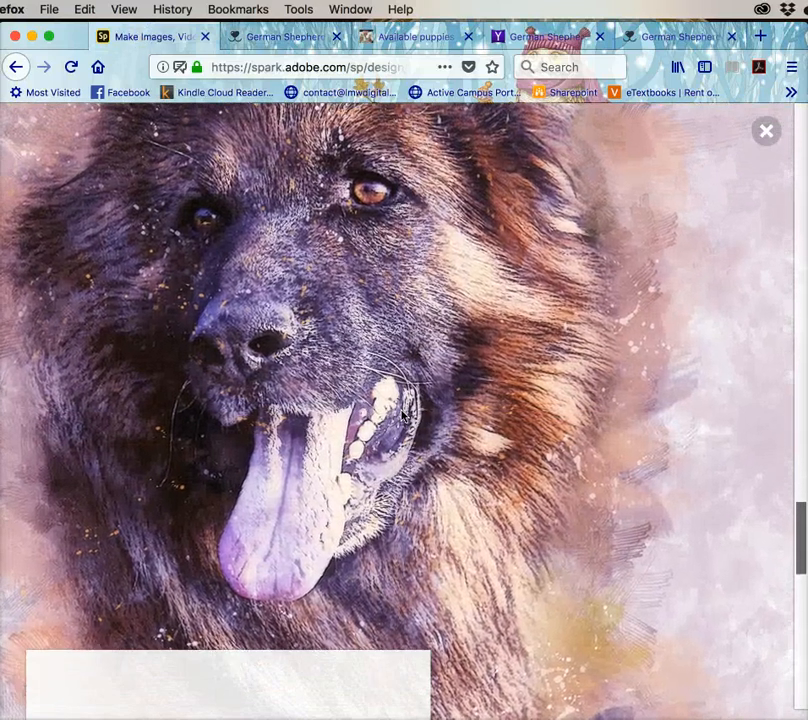
pyautogui.scroll(-3, 403, 415)
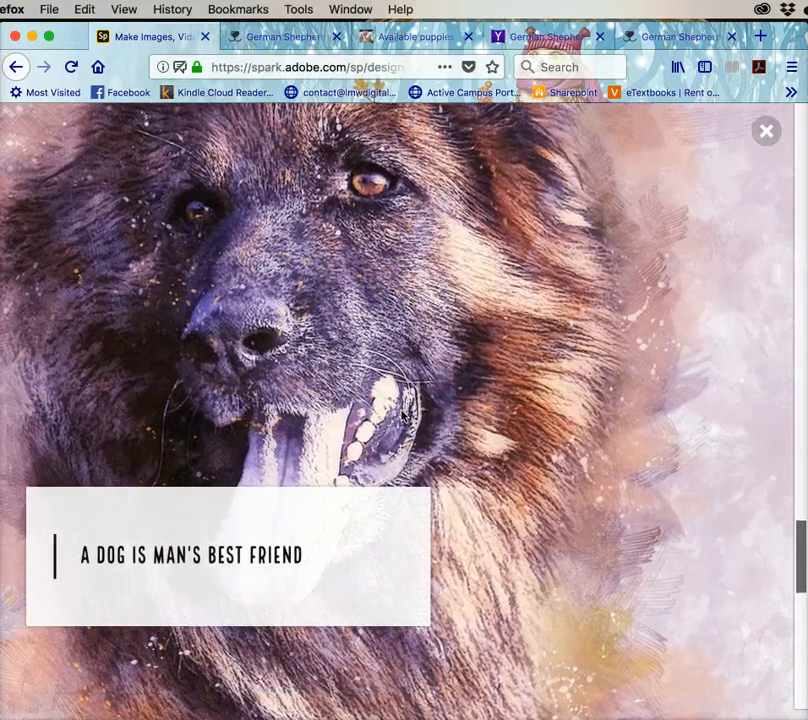
pyautogui.scroll(-4, 402, 415)
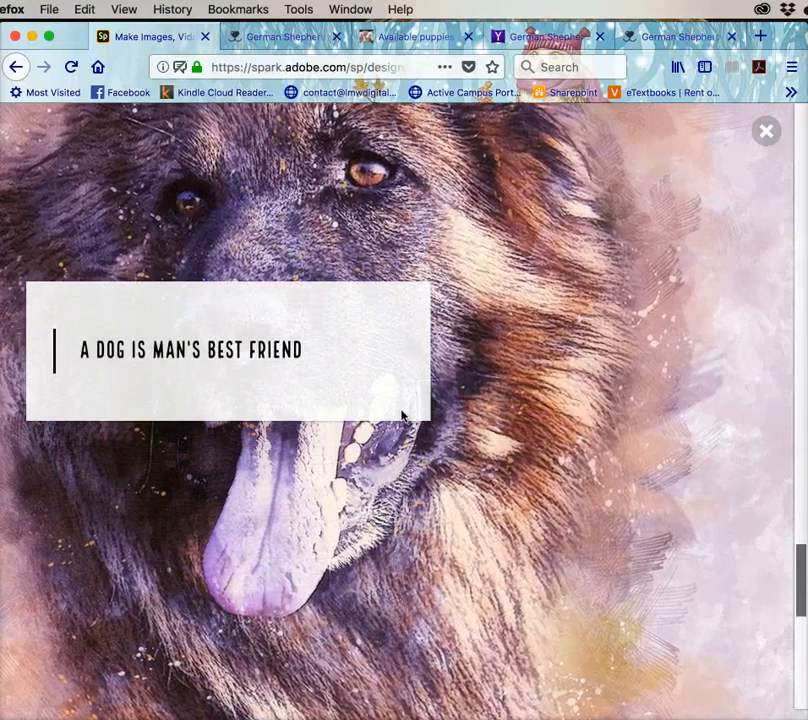
pyautogui.scroll(-5, 402, 415)
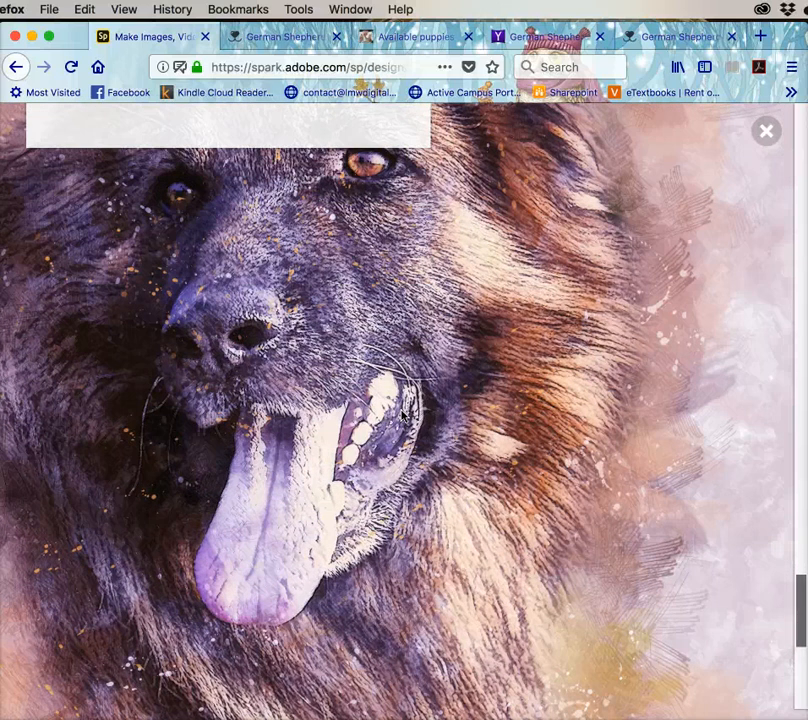
pyautogui.click(767, 132)
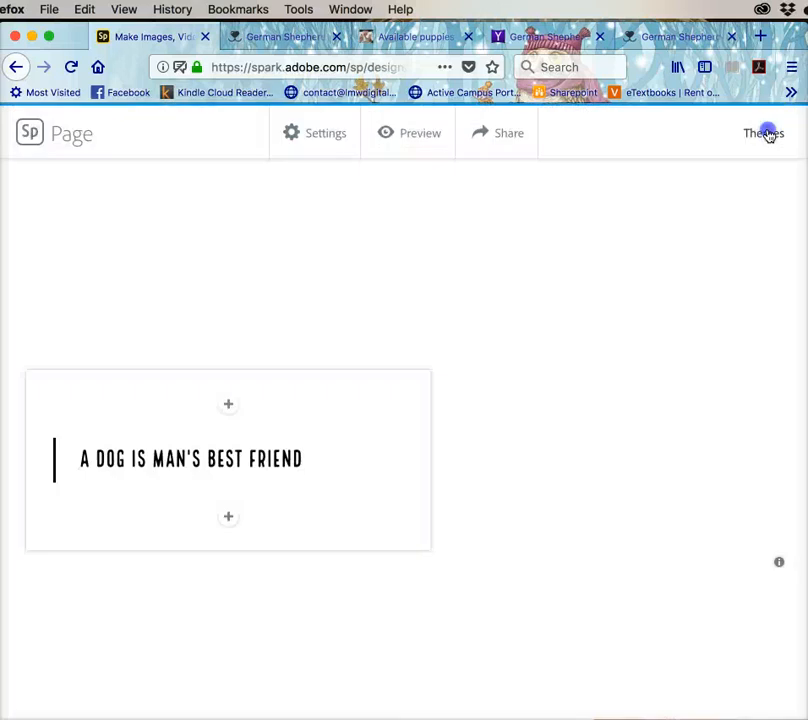
# Start publishing the page for link sharing, set its category to Other and turn on the author credit.
pyautogui.click(508, 135)
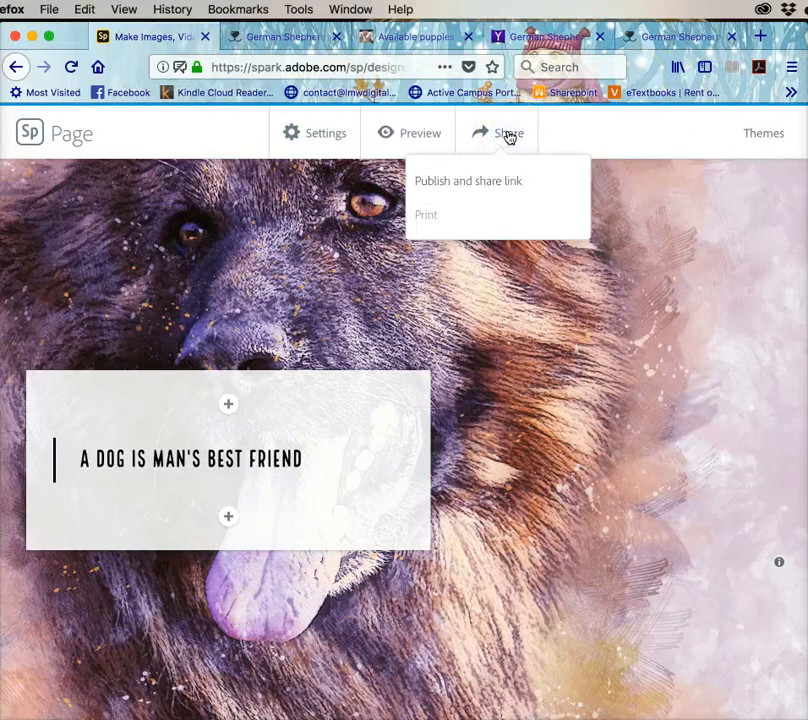
pyautogui.click(490, 183)
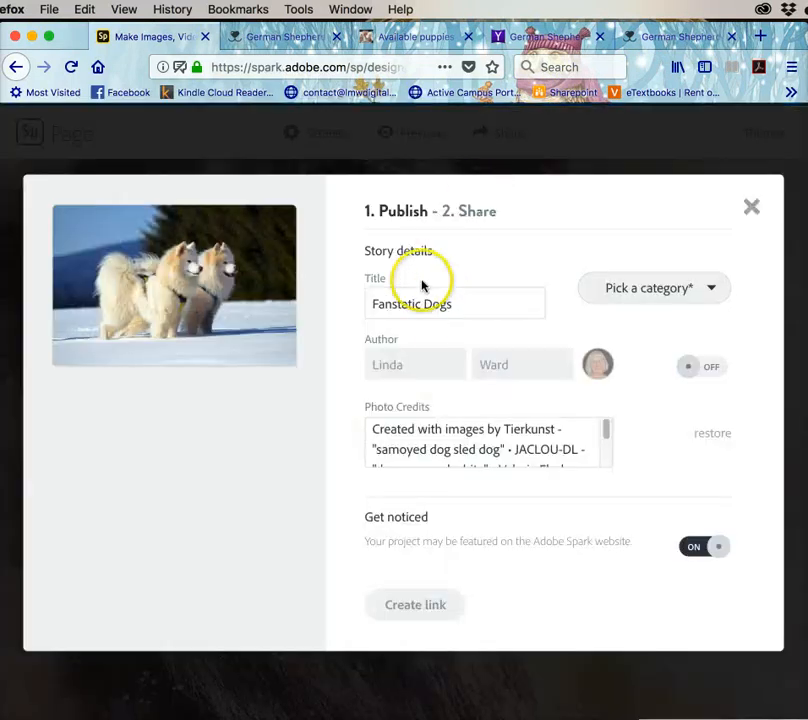
pyautogui.click(713, 291)
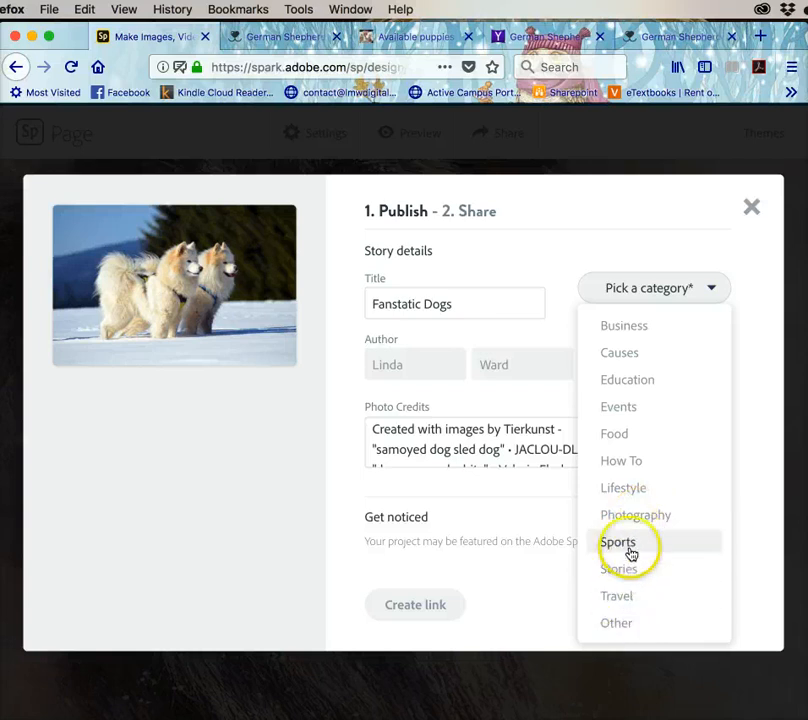
pyautogui.click(616, 623)
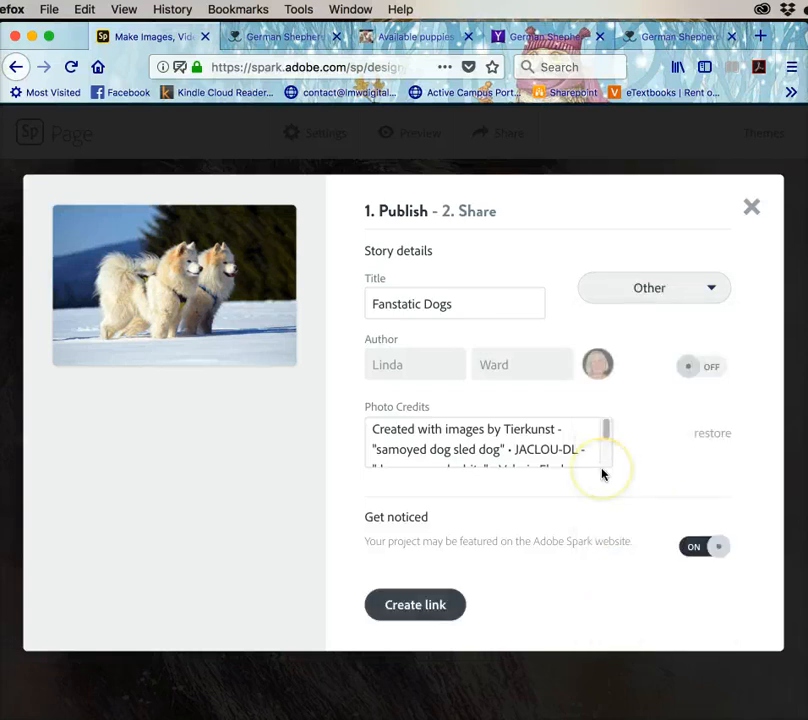
pyautogui.click(723, 369)
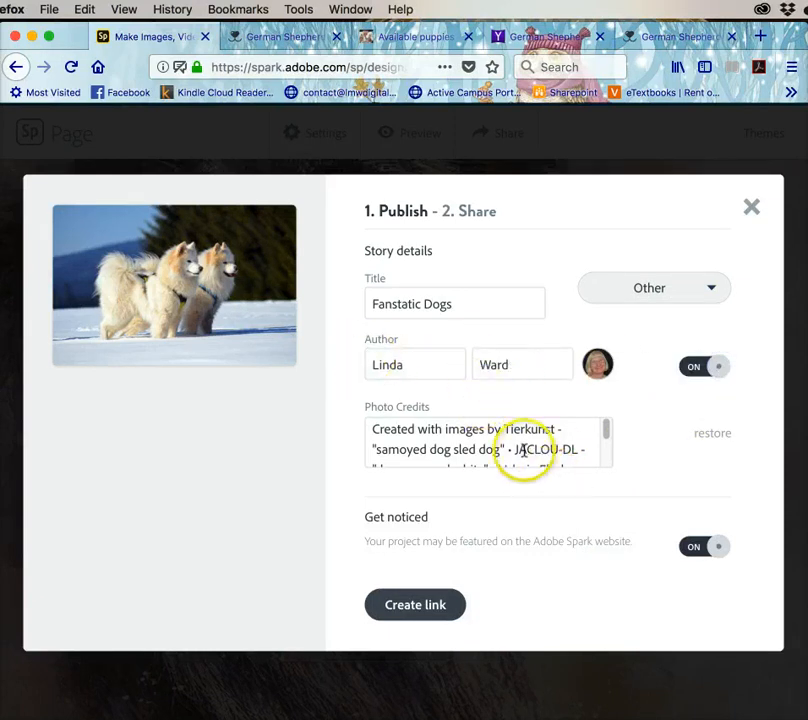
# Check the photo credits, then create the page's shareable link and display its embed code.
pyautogui.scroll(-3, 521, 449)
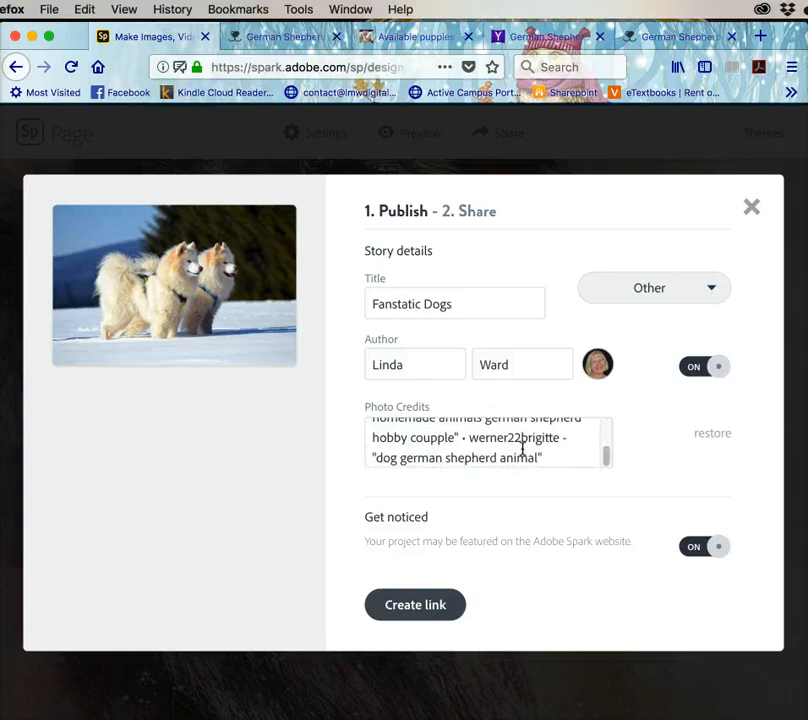
pyautogui.scroll(4, 521, 449)
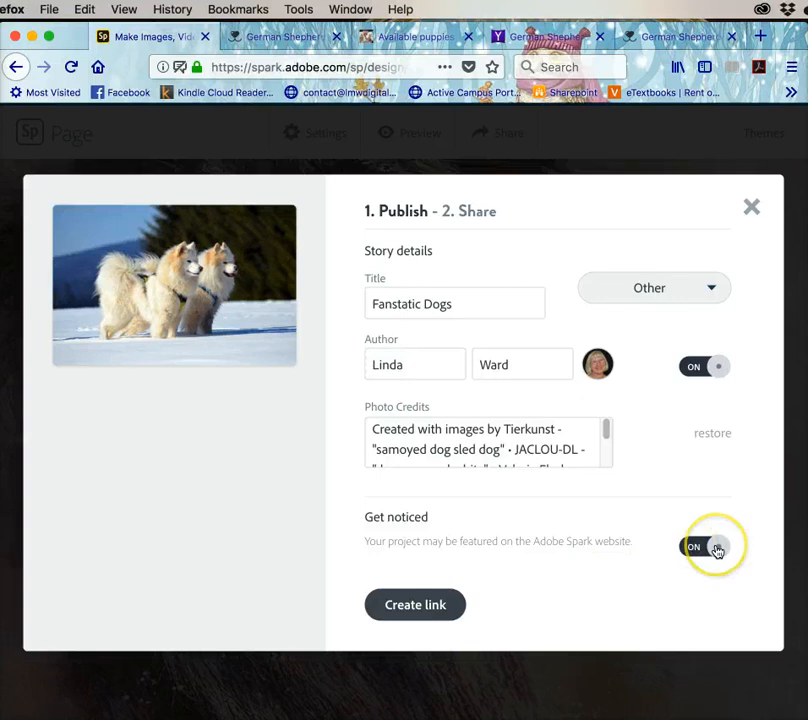
pyautogui.click(417, 606)
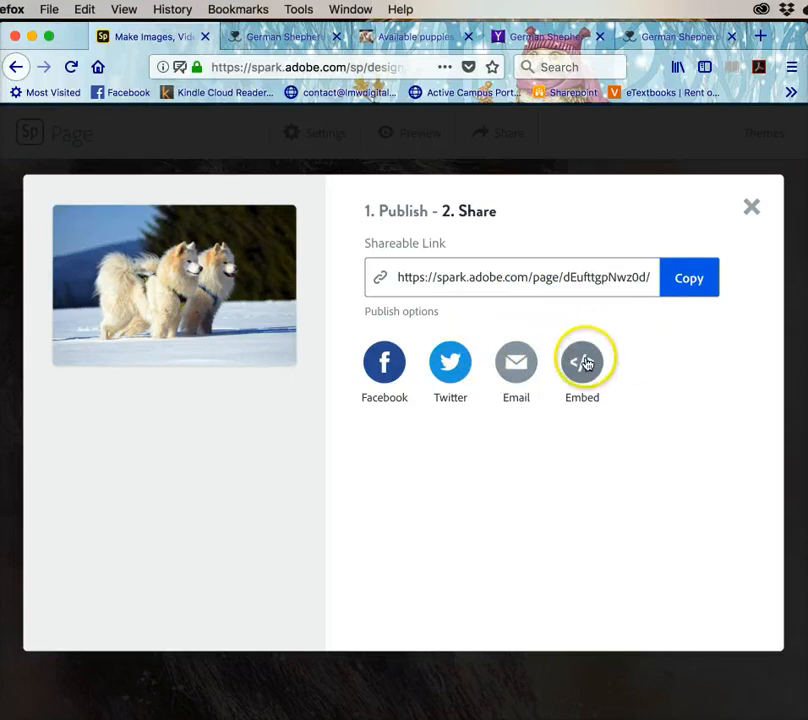
pyautogui.click(583, 366)
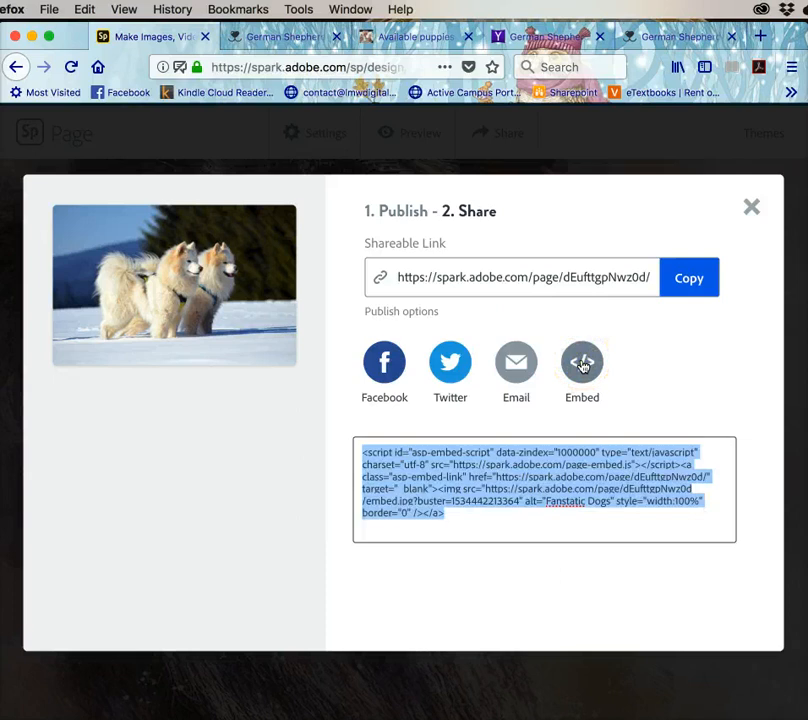